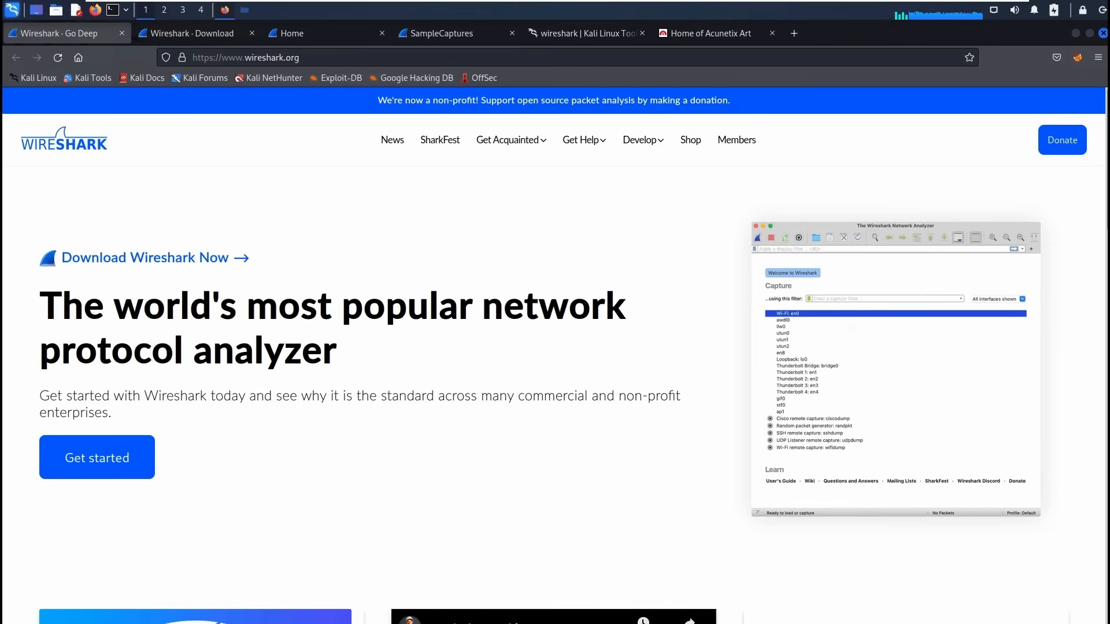
Check the Metasploitable VM, then preview the Wireshark Wiki in a new tab and close it.
{"action": "left_click", "coordinate": [543, 9]}
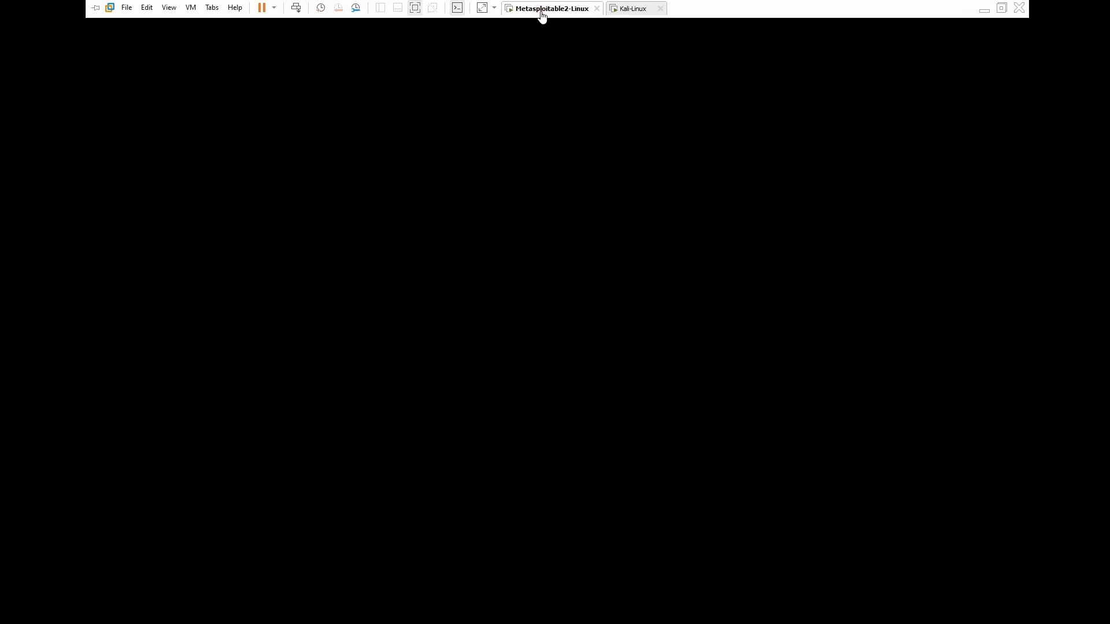
{"action": "left_click", "coordinate": [624, 8]}
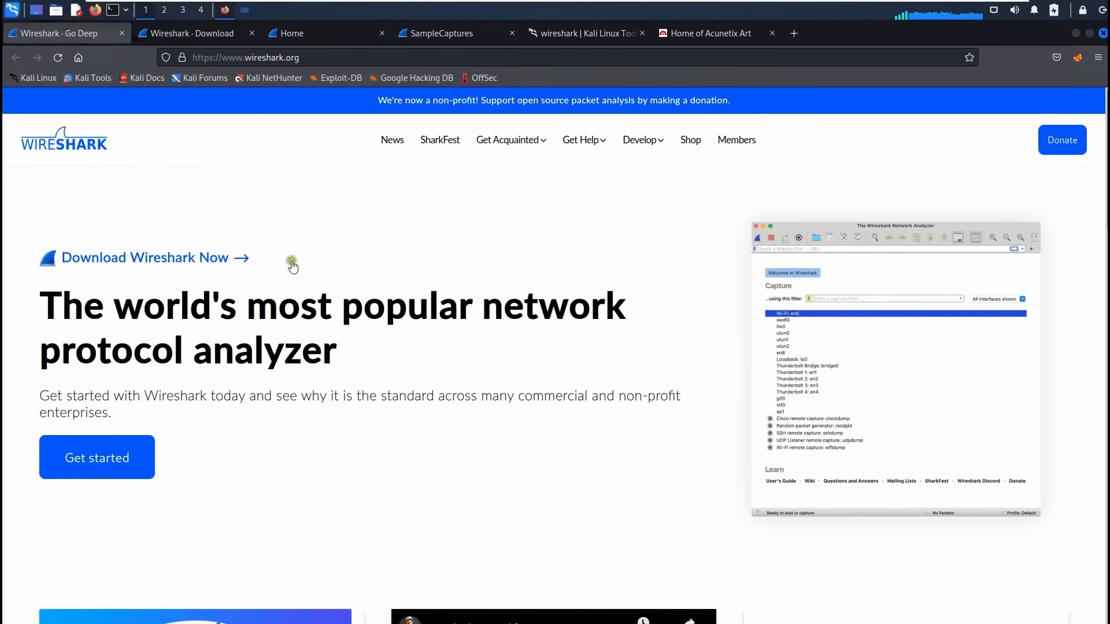
{"action": "mouse_move", "coordinate": [571, 142]}
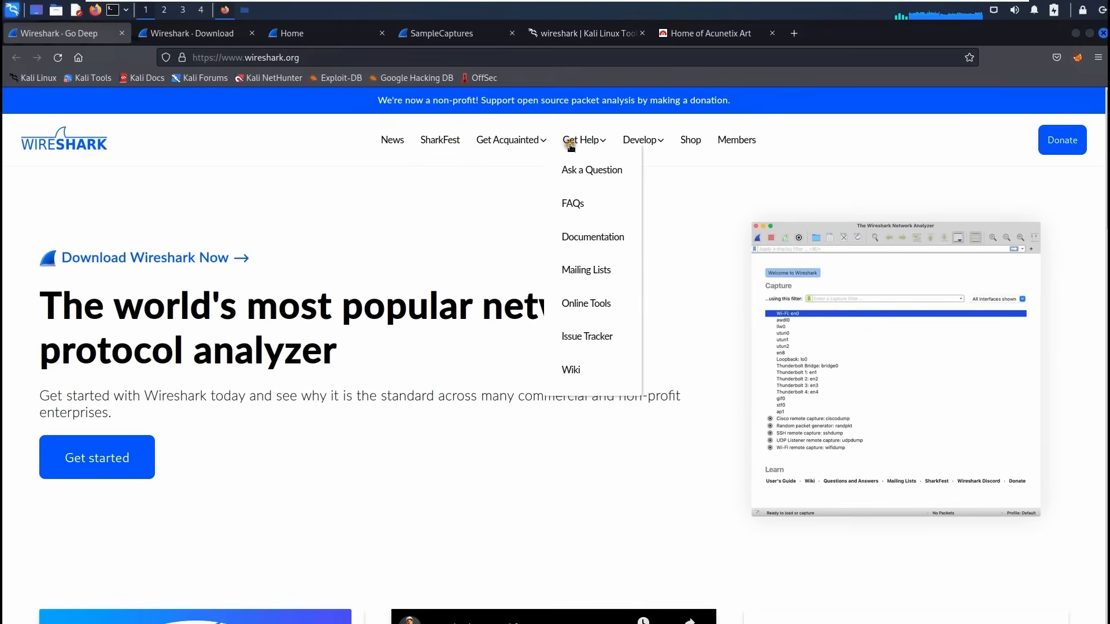
{"action": "right_click", "coordinate": [572, 372]}
{"action": "left_click", "coordinate": [610, 380]}
{"action": "key", "text": "ctrl+Tab"}
{"action": "left_click_drag", "start_coordinate": [261, 197], "coordinate": [397, 238]}
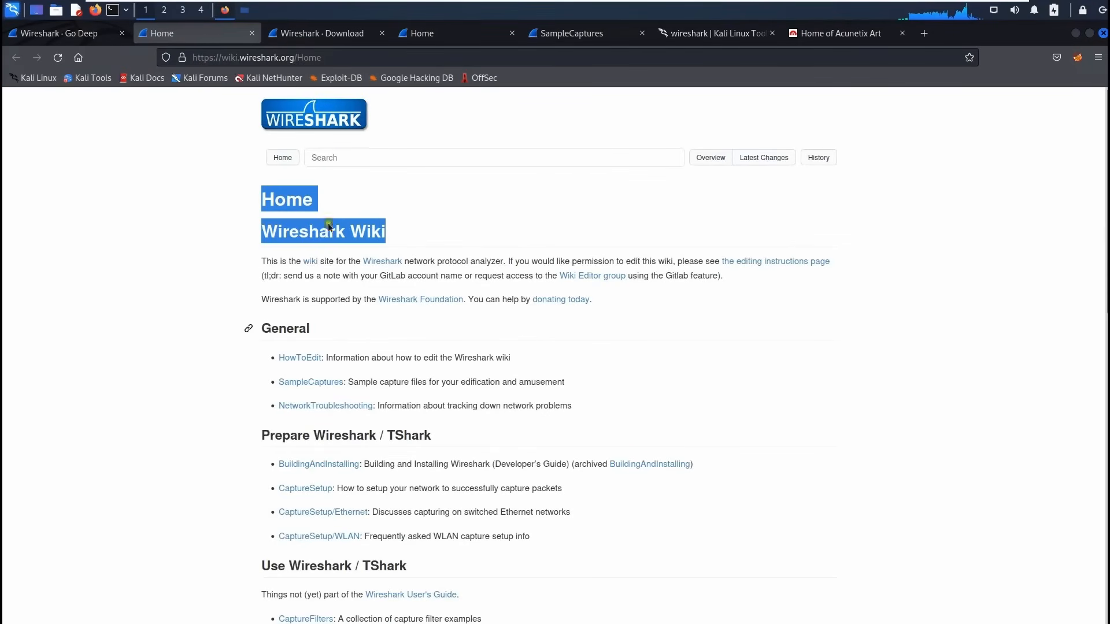
{"action": "left_click", "coordinate": [335, 156]}
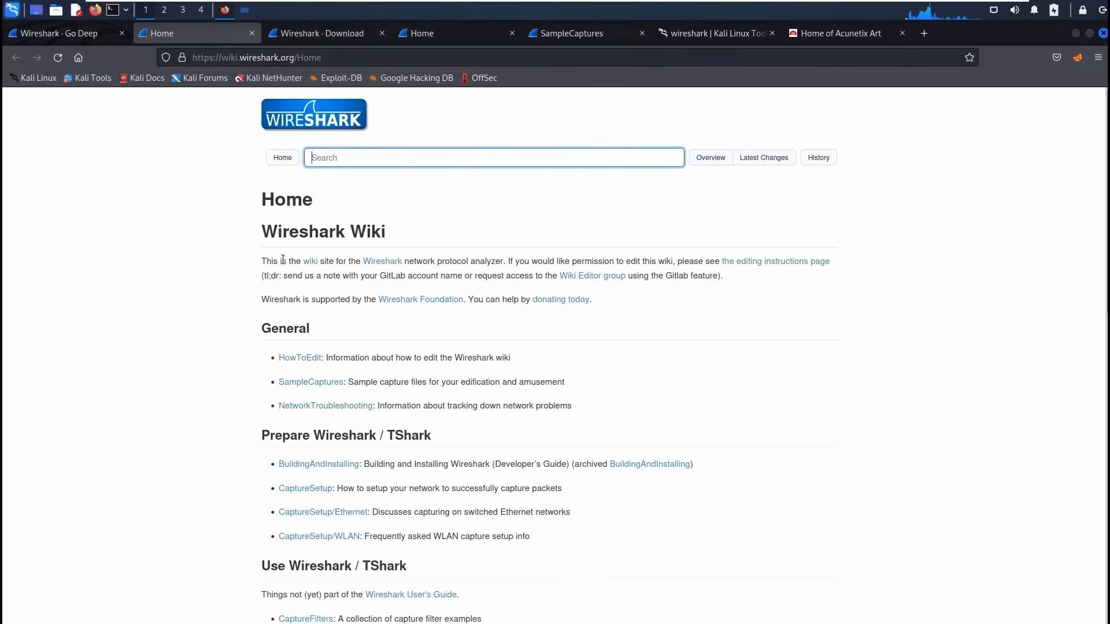
{"action": "key", "text": "ctrl+w"}
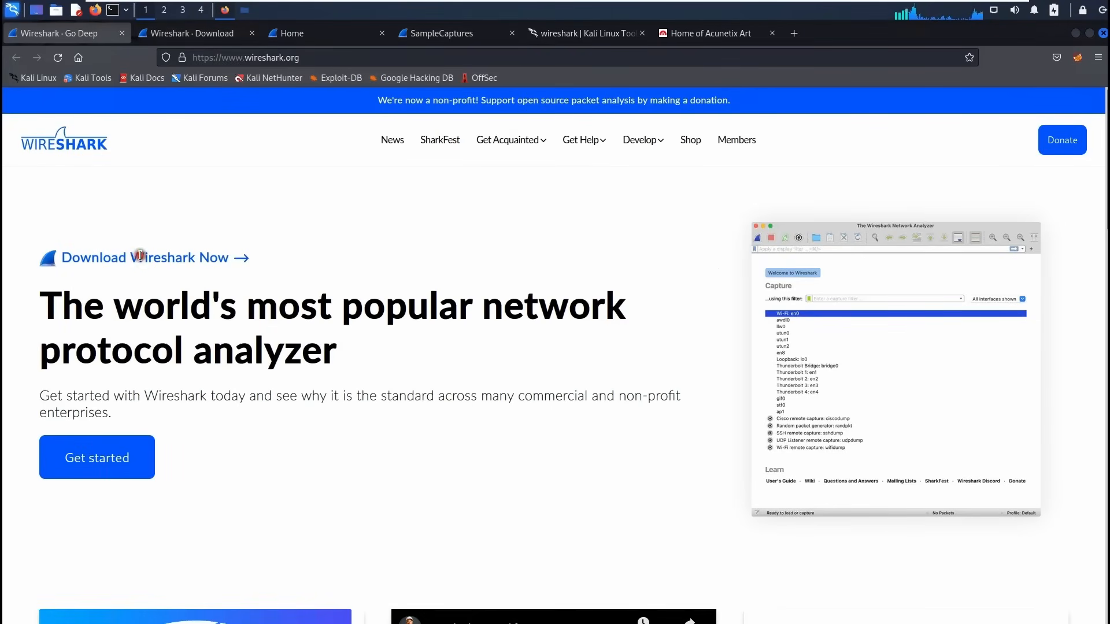
Scroll to the Download Wireshark section showing Stable Release 4.0.4 and open a new terminal.
{"action": "scroll", "coordinate": [125, 260], "scroll_direction": "down", "scroll_amount": 15}
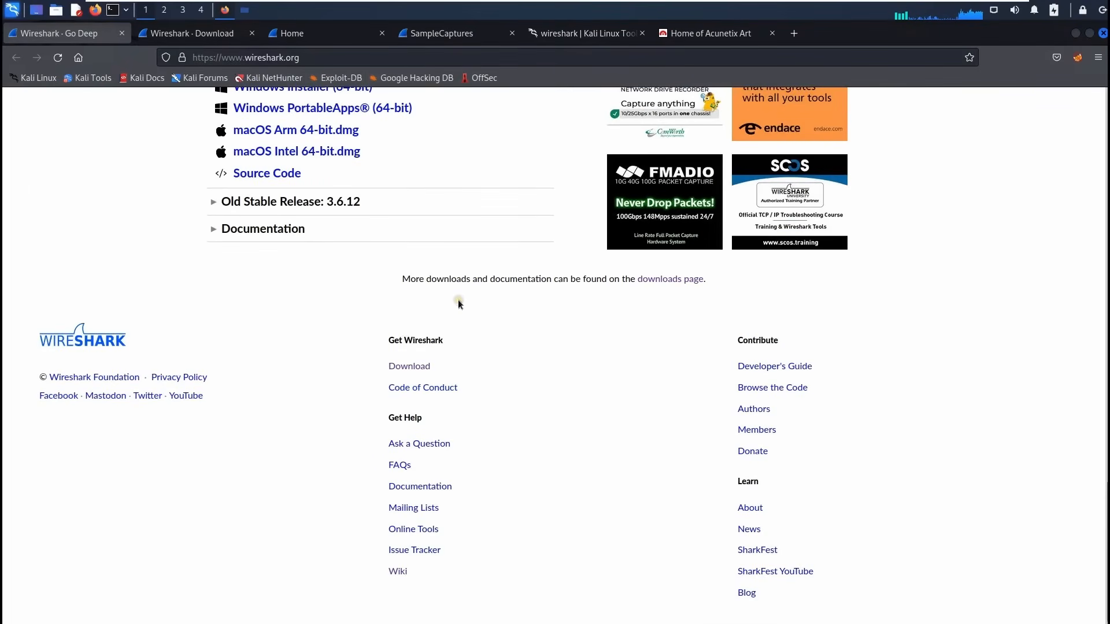
{"action": "scroll", "coordinate": [189, 356], "scroll_direction": "up", "scroll_amount": 4}
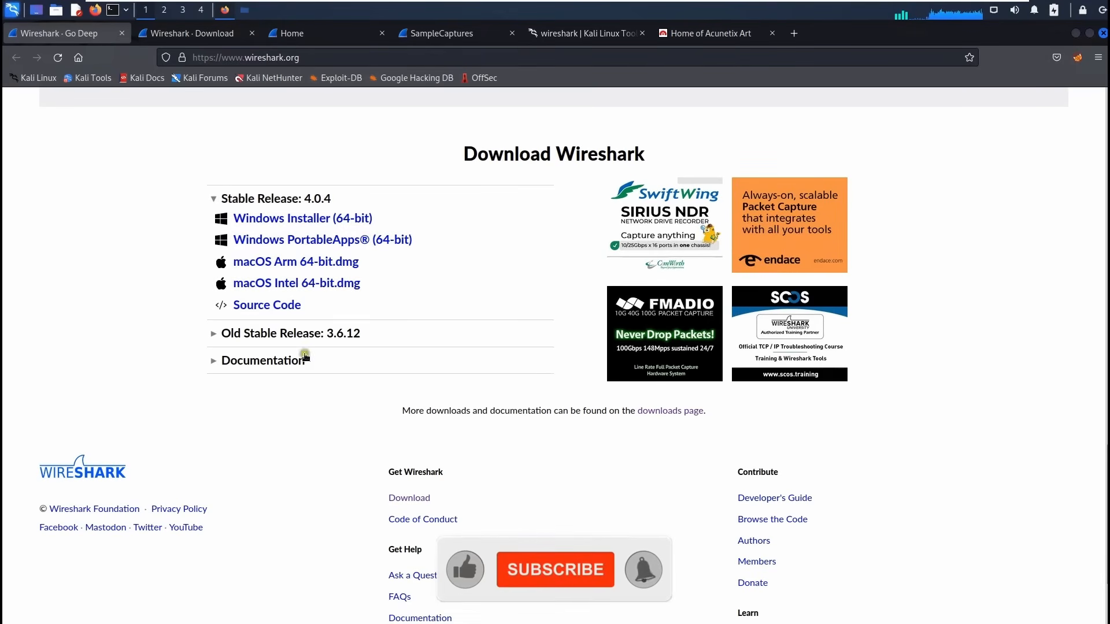
{"action": "left_click", "coordinate": [113, 10]}
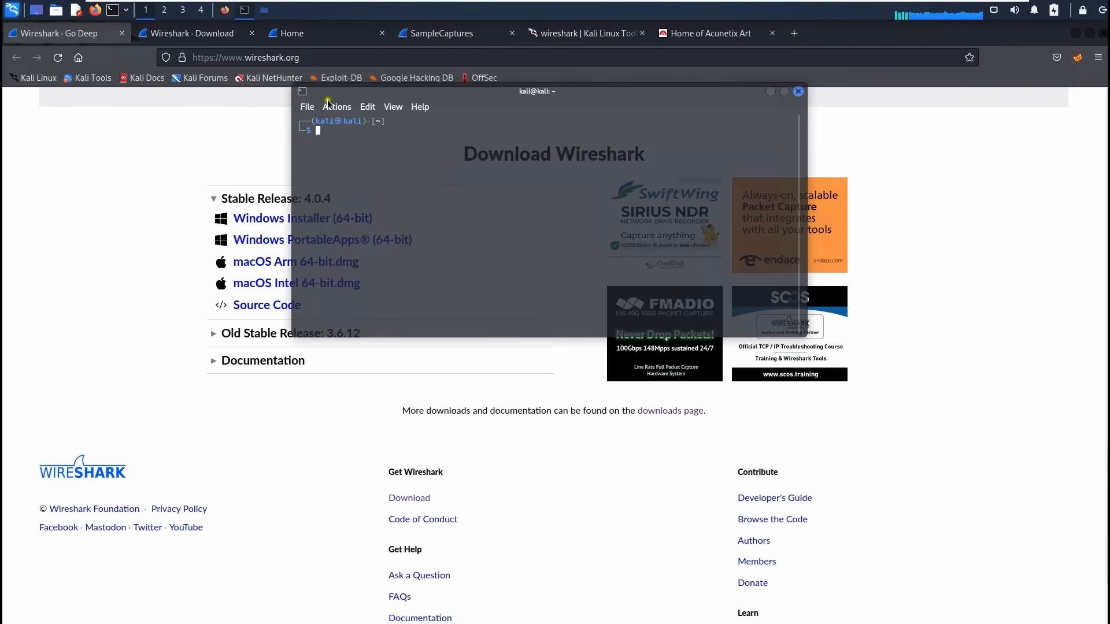
Move the terminal, enlarge its text and resize the window larger.
{"action": "left_click_drag", "start_coordinate": [491, 89], "coordinate": [418, 110]}
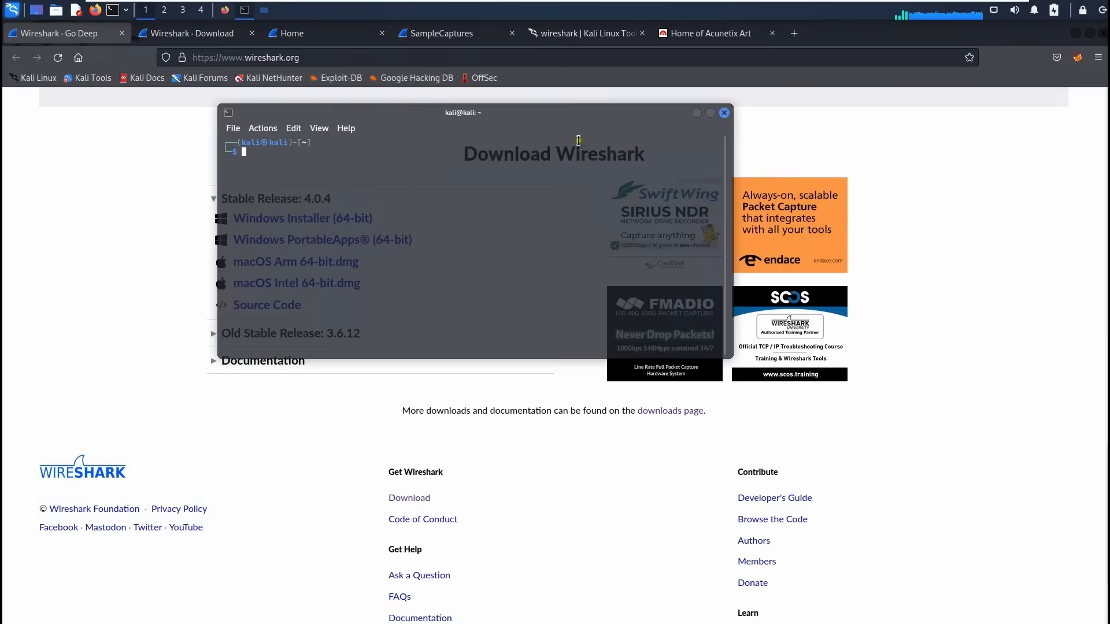
{"action": "key", "text": "ctrl+plus"}
{"action": "key", "text": "ctrl+plus"}
{"action": "key", "text": "ctrl+plus"}
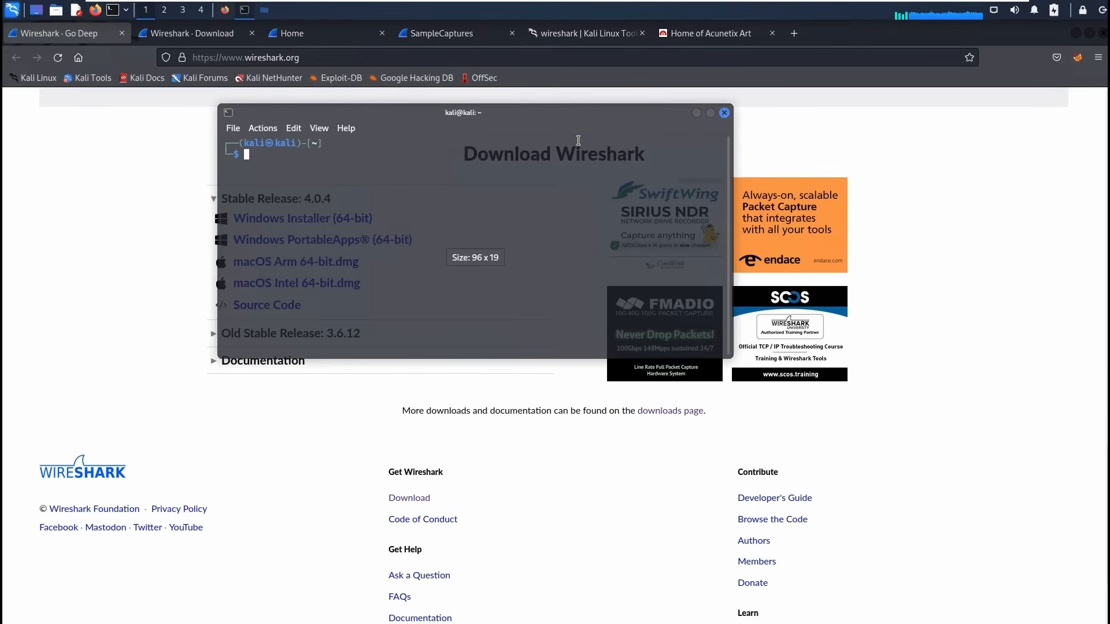
{"action": "left_click_drag", "start_coordinate": [732, 357], "coordinate": [800, 529]}
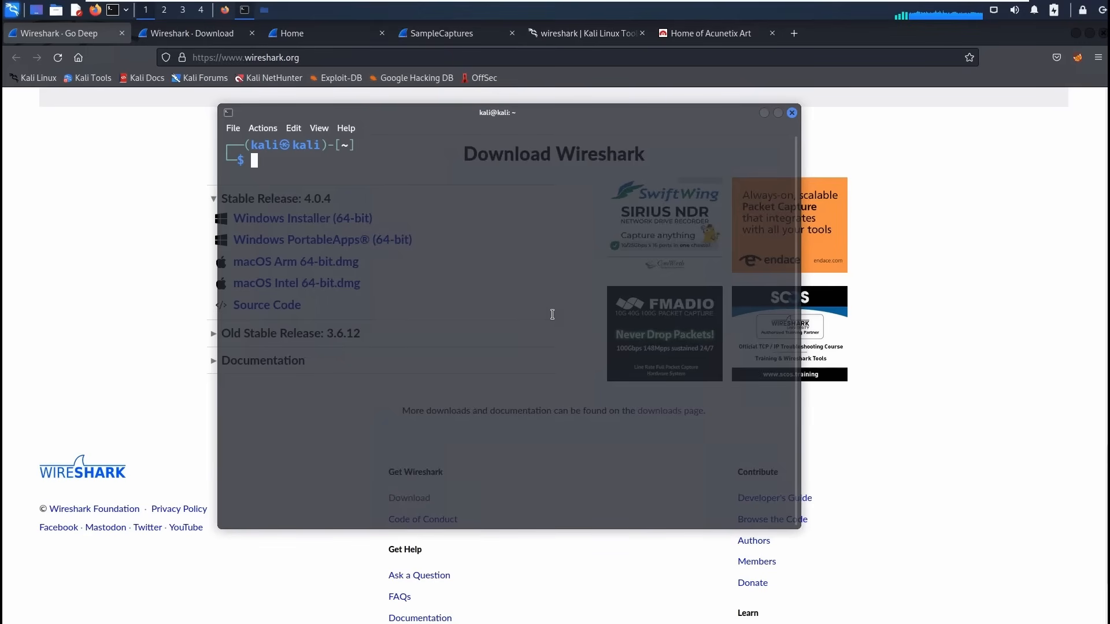
Run sudo apt-get install wireshark, give the sudo password and answer Y to upgrade to 4.0.3.
{"action": "type", "text": "sudo apt"}
{"action": "type", "text": "-"}
{"action": "key", "text": "BackSpace"}
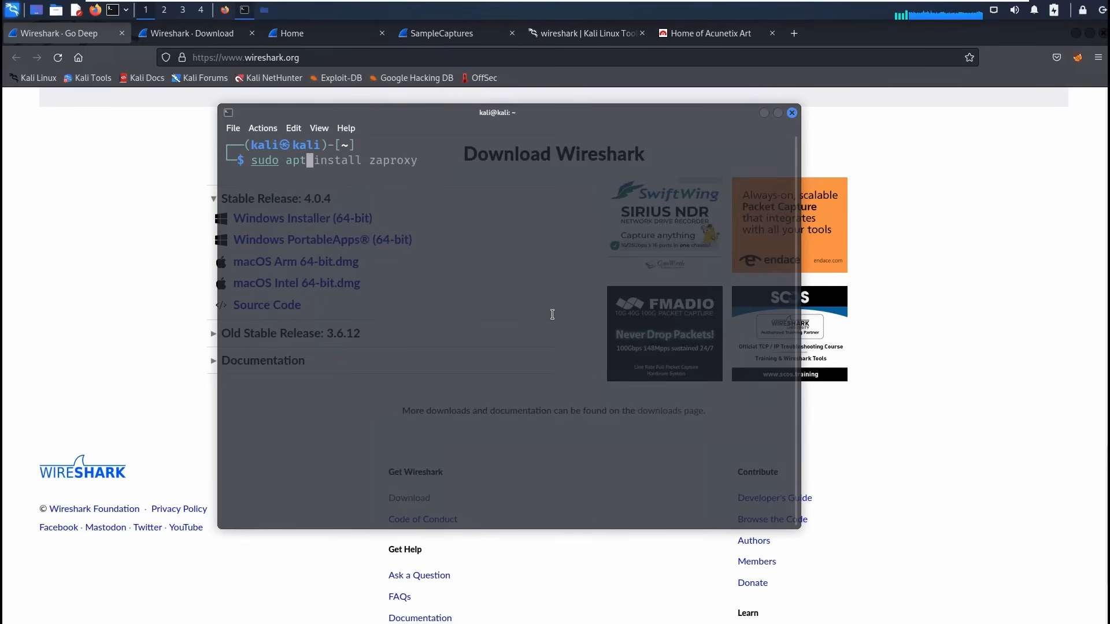
{"action": "type", "text": "-get install wi"}
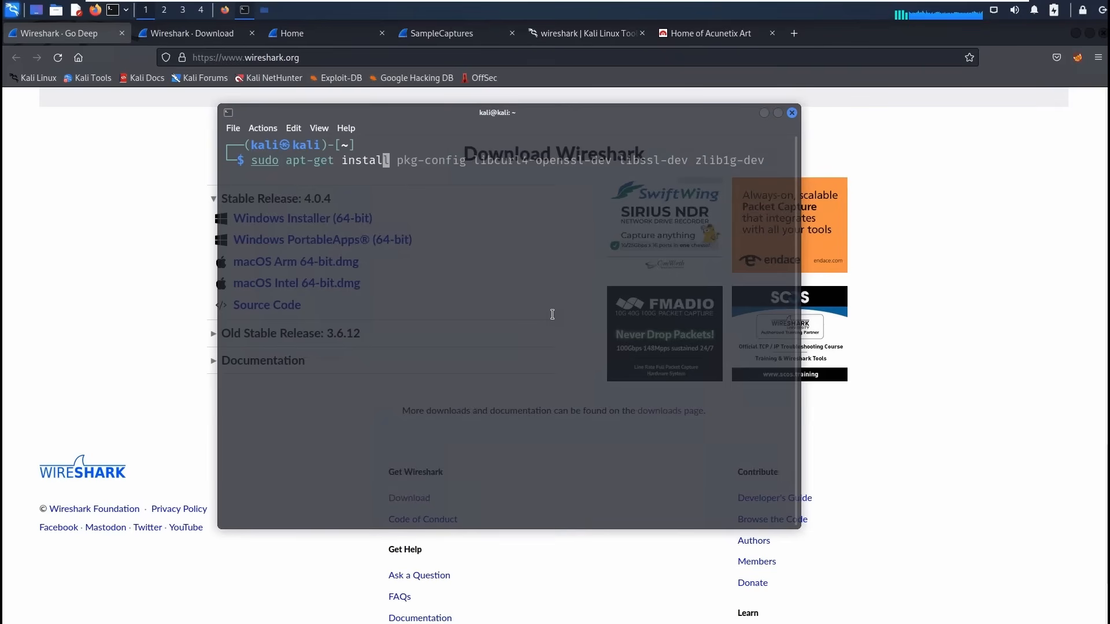
{"action": "type", "text": "re"}
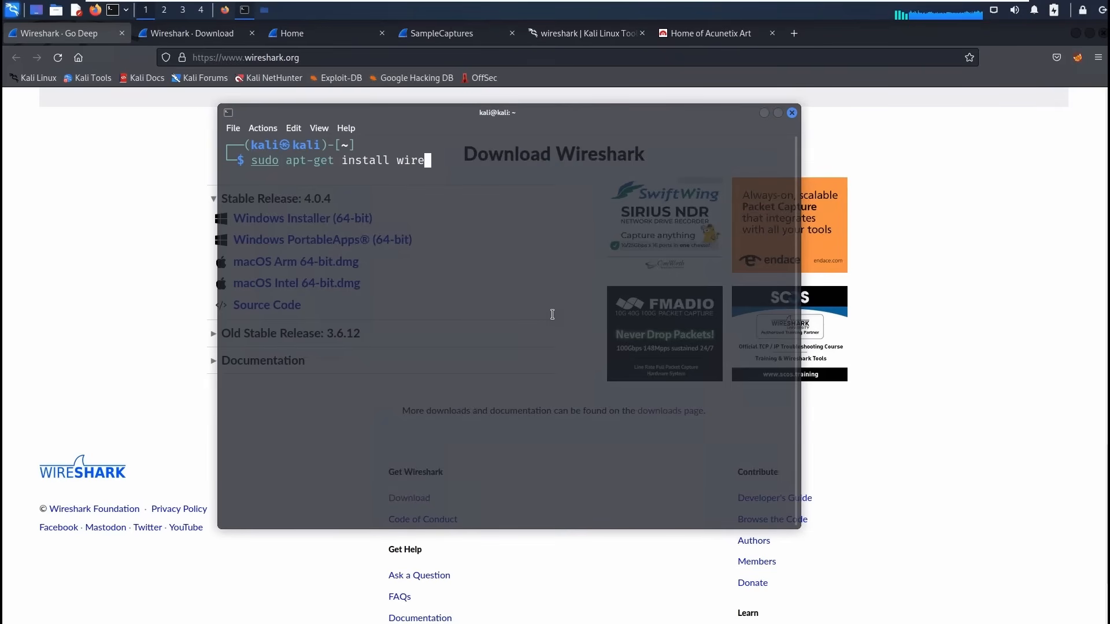
{"action": "type", "text": "shark"}
{"action": "key", "text": "Return"}
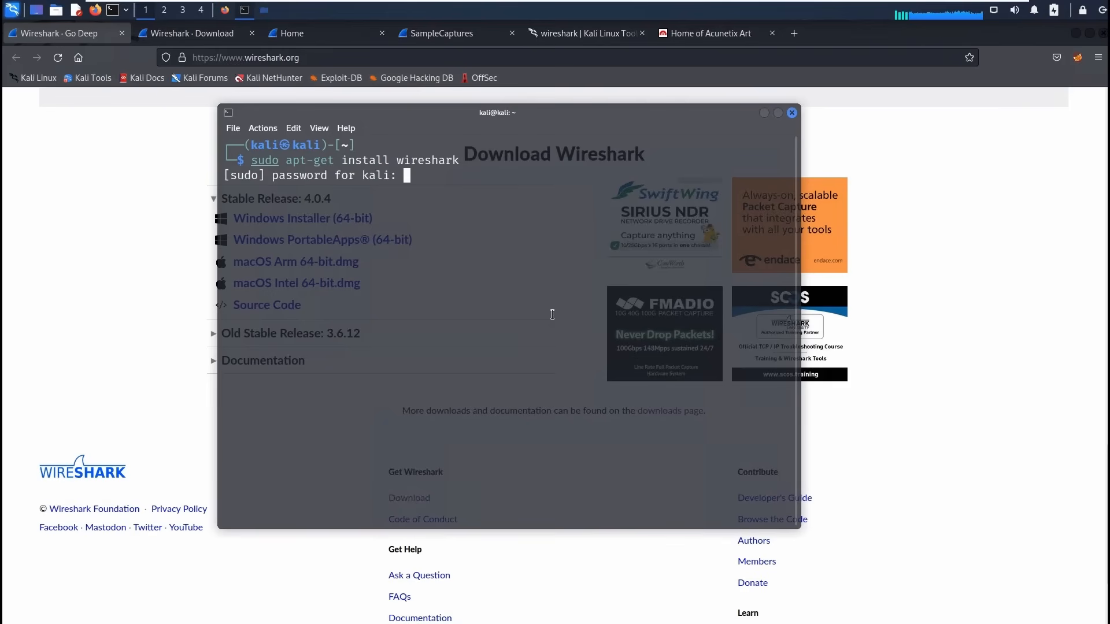
{"action": "key", "text": "Return"}
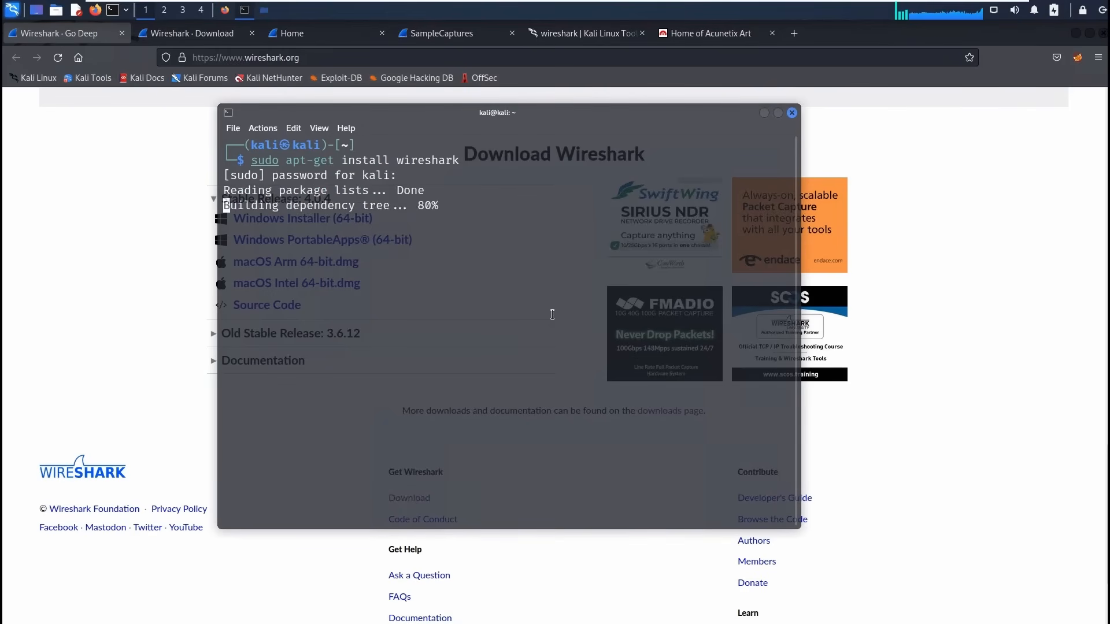
{"action": "type", "text": "Y"}
{"action": "key", "text": "Return"}
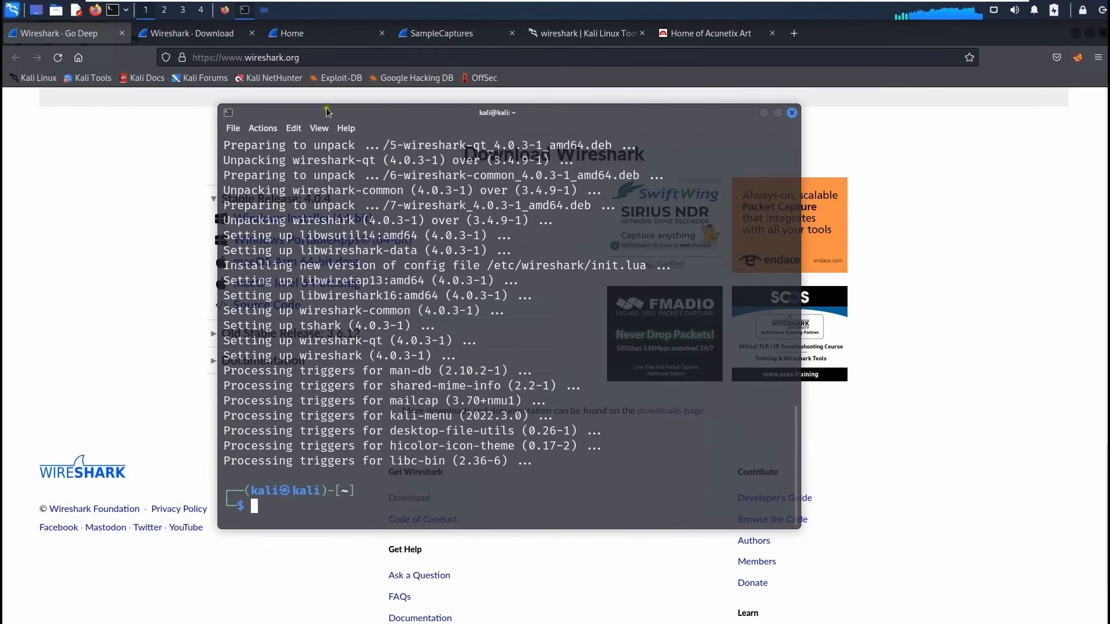
{"action": "left_click", "coordinate": [11, 10]}
Search the menu for Wireshark, then run sudo wireshark in the terminal to open it as root.
{"action": "type", "text": "wiresh"}
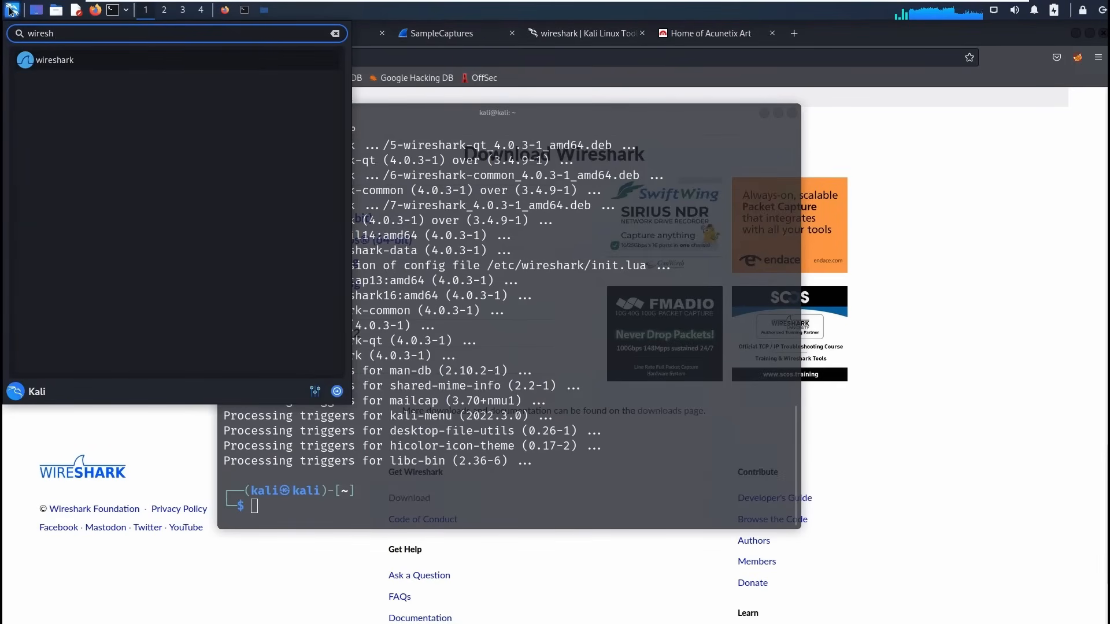
{"action": "left_click", "coordinate": [67, 70]}
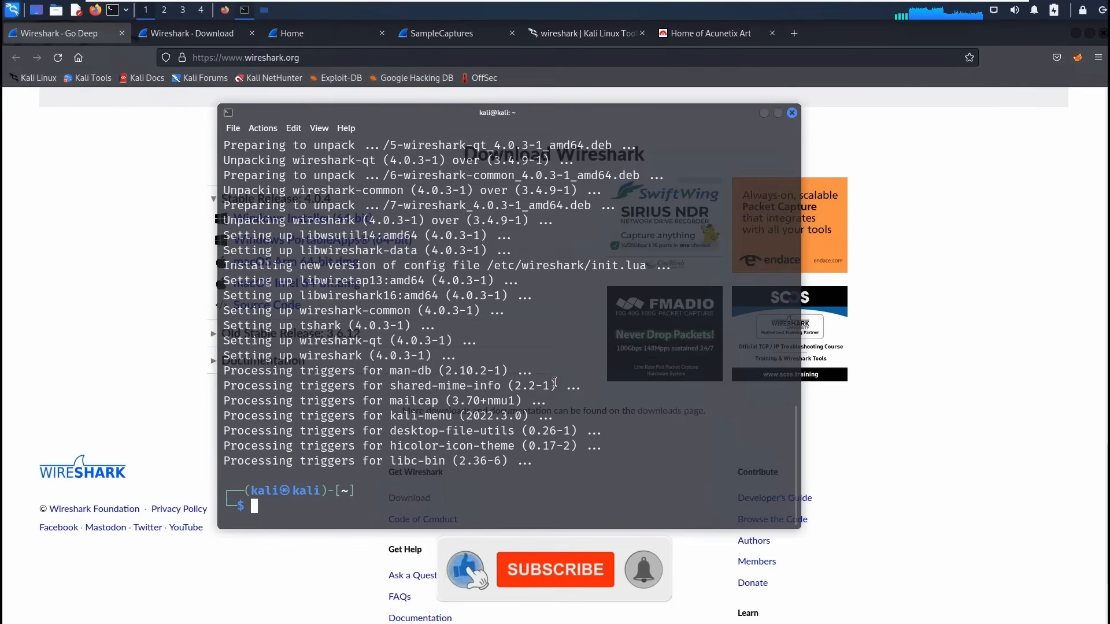
{"action": "type", "text": "sudo "}
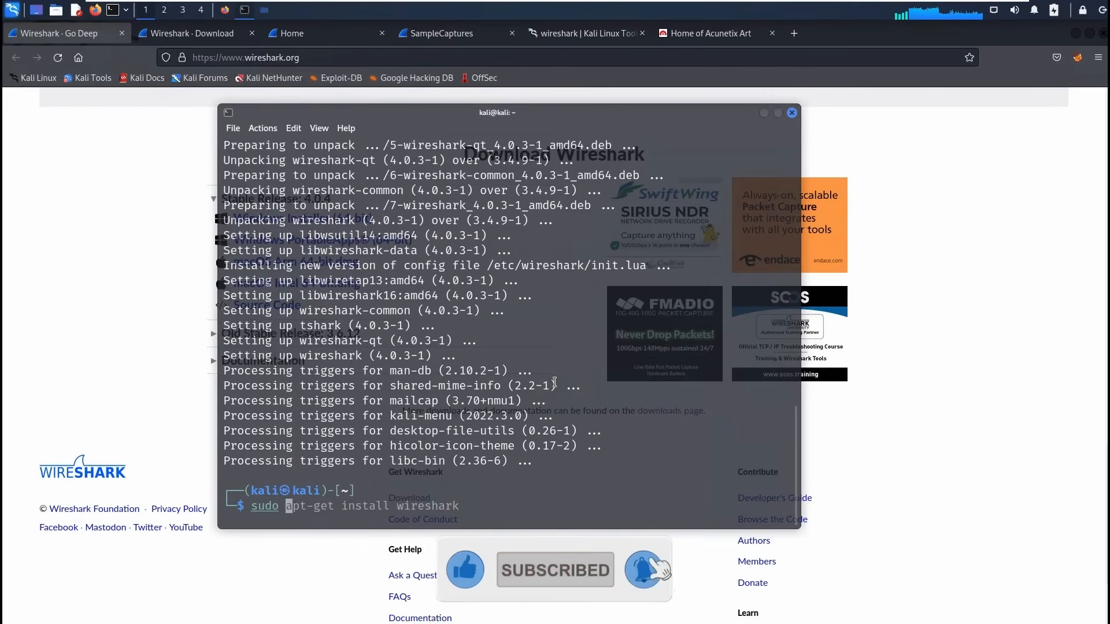
{"action": "type", "text": "wireshark"}
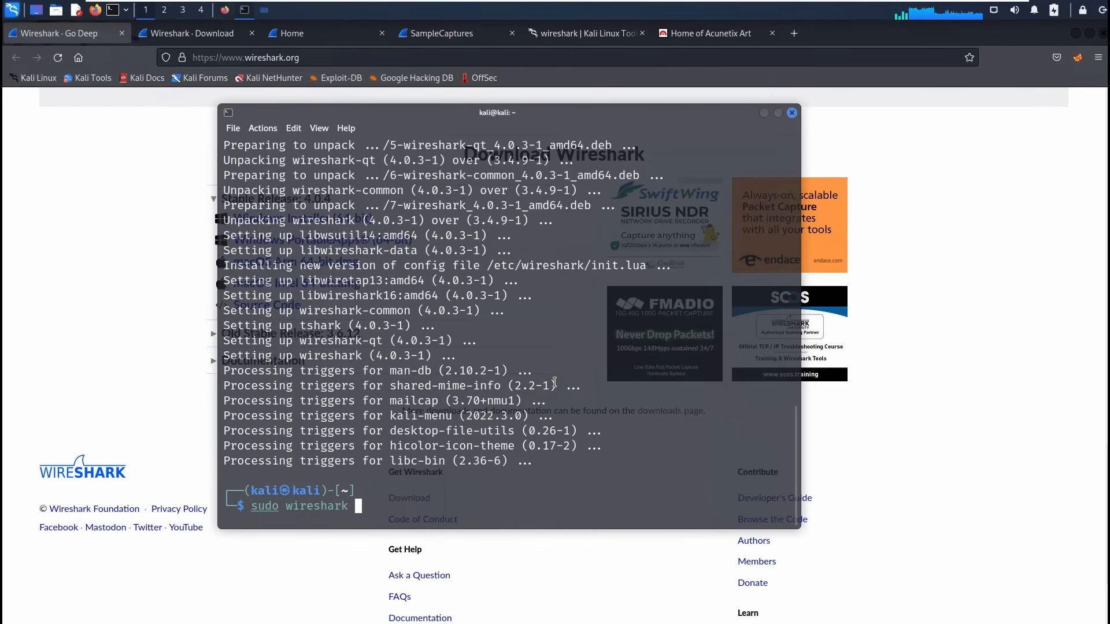
{"action": "key", "text": "Return"}
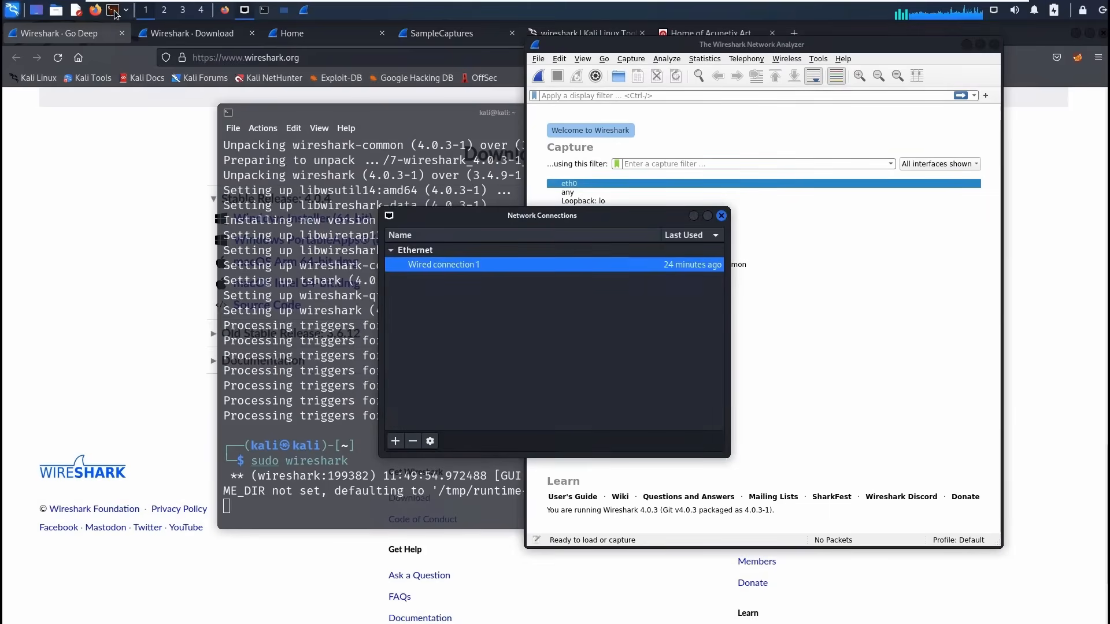
{"action": "left_click", "coordinate": [113, 11]}
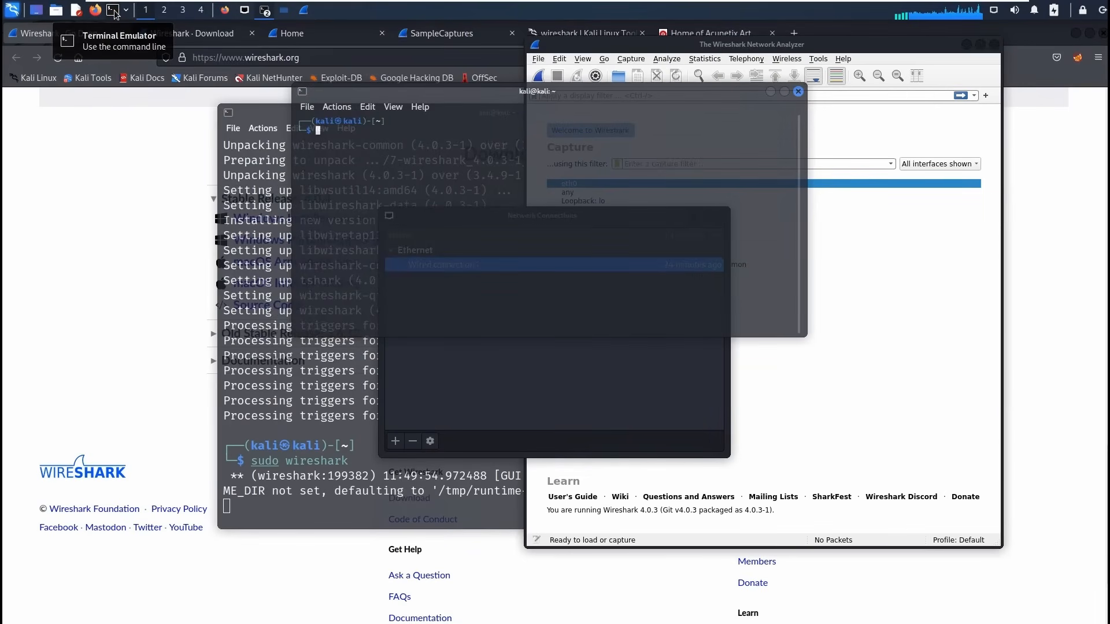
{"action": "type", "text": "ifconfig"}
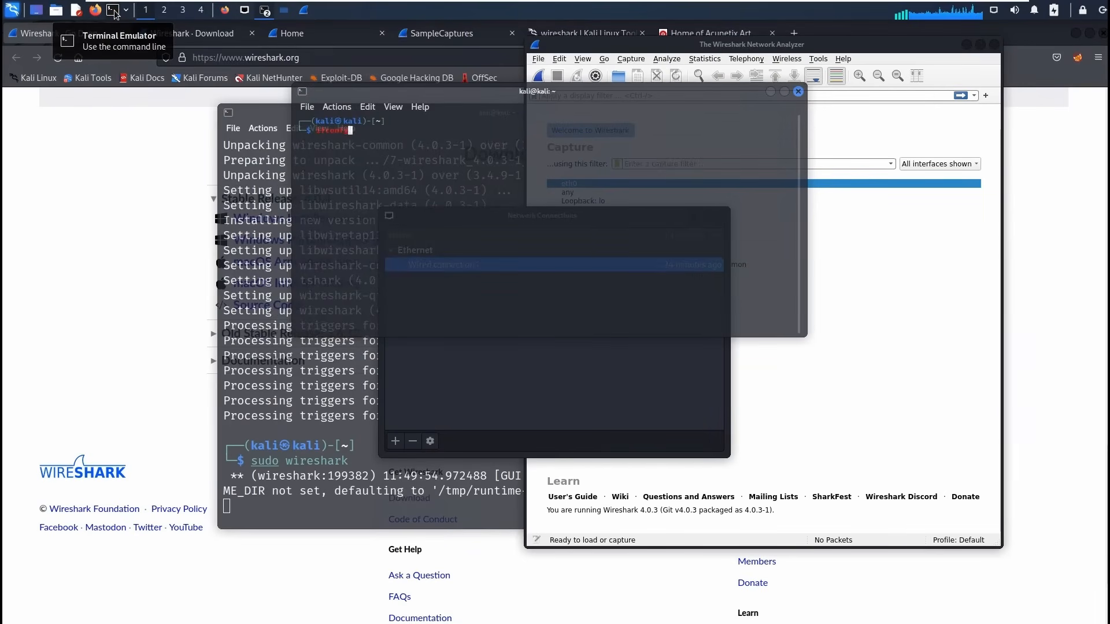
{"action": "key", "text": "ctrl+plus"}
{"action": "key", "text": "ctrl+plus"}
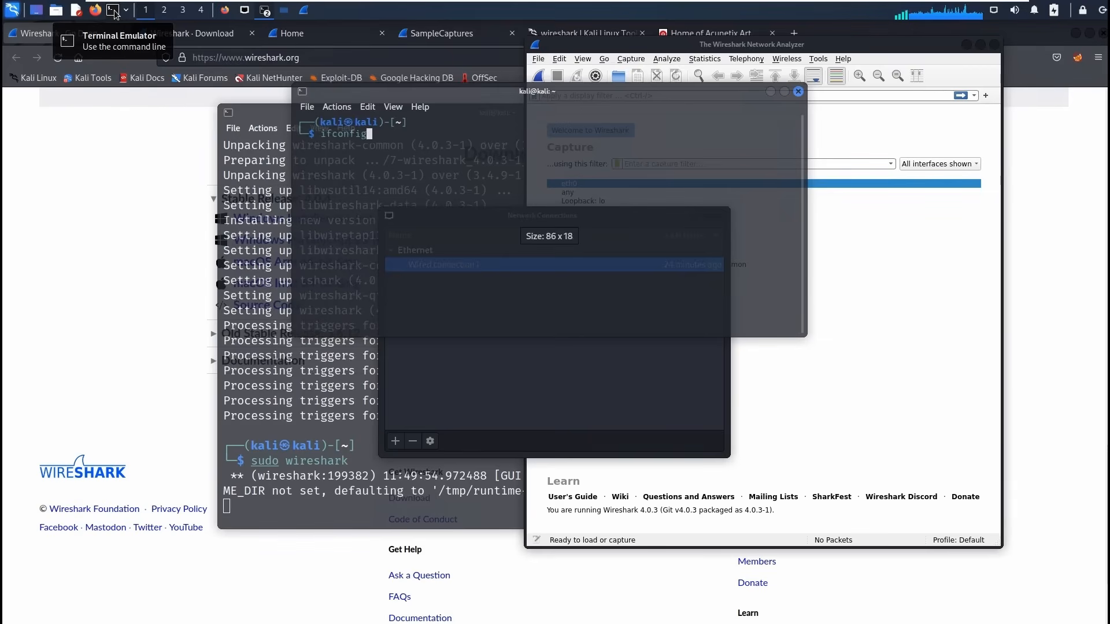
{"action": "key", "text": "Return"}
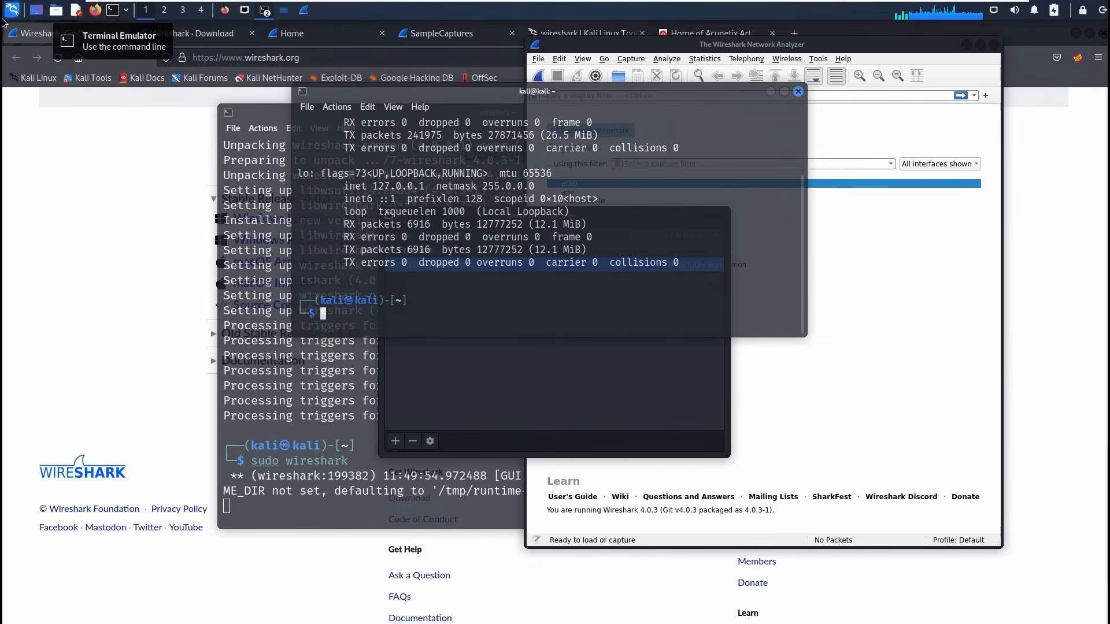
{"action": "scroll", "coordinate": [490, 210], "scroll_direction": "up", "scroll_amount": 1}
{"action": "left_click_drag", "start_coordinate": [298, 149], "coordinate": [552, 219]}
{"action": "left_click", "coordinate": [553, 226]}
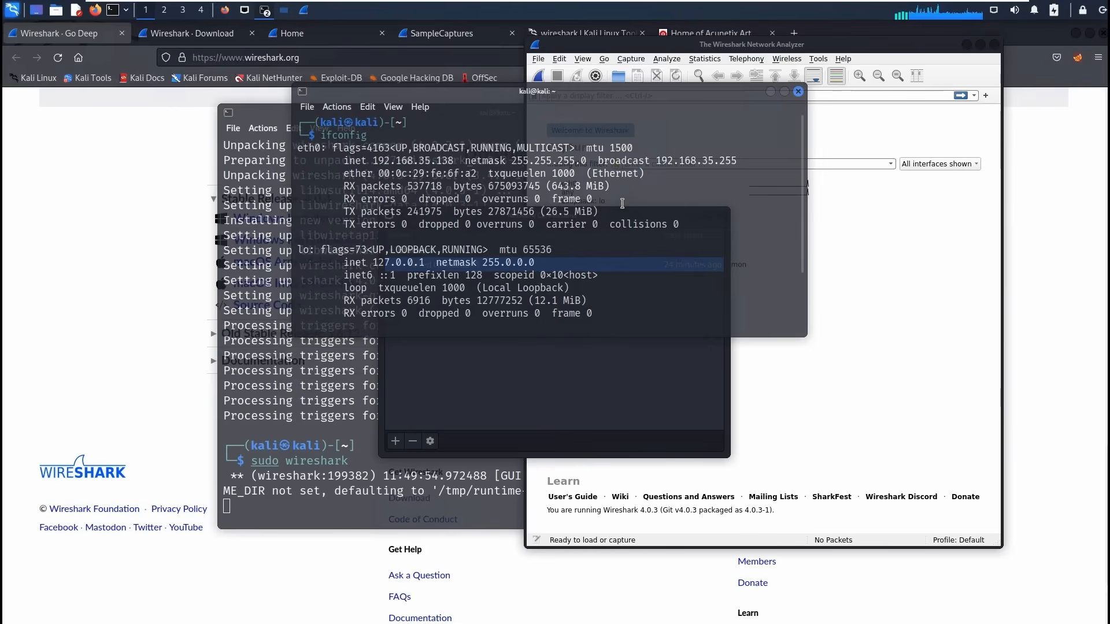
{"action": "left_click_drag", "start_coordinate": [307, 152], "coordinate": [695, 238]}
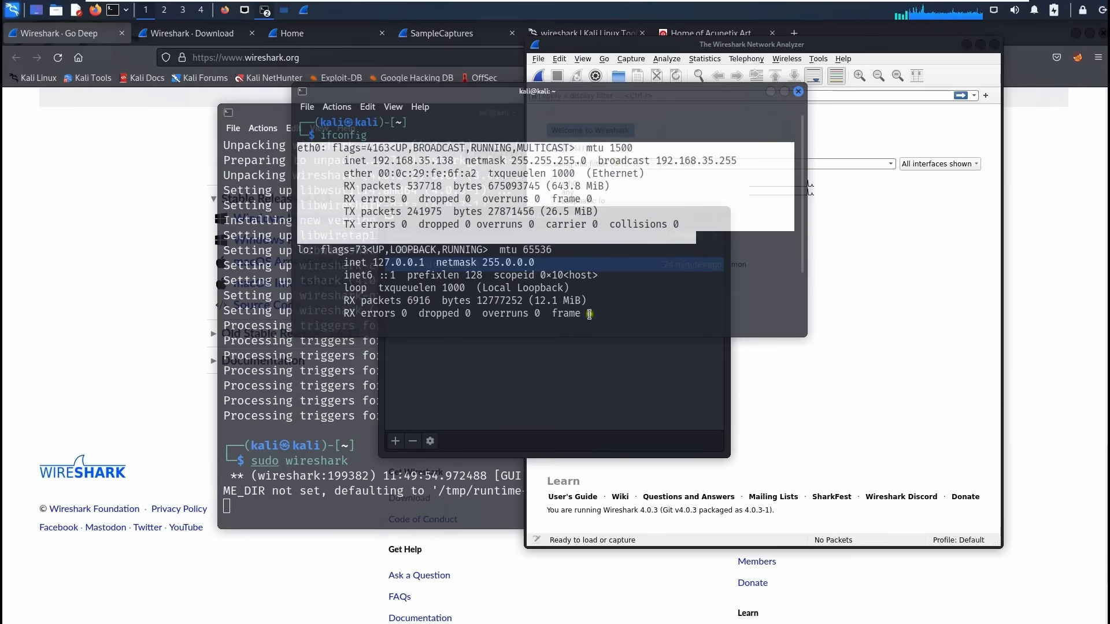
{"action": "left_click", "coordinate": [651, 232]}
{"action": "type", "text": "exit"}
{"action": "key", "text": "Return"}
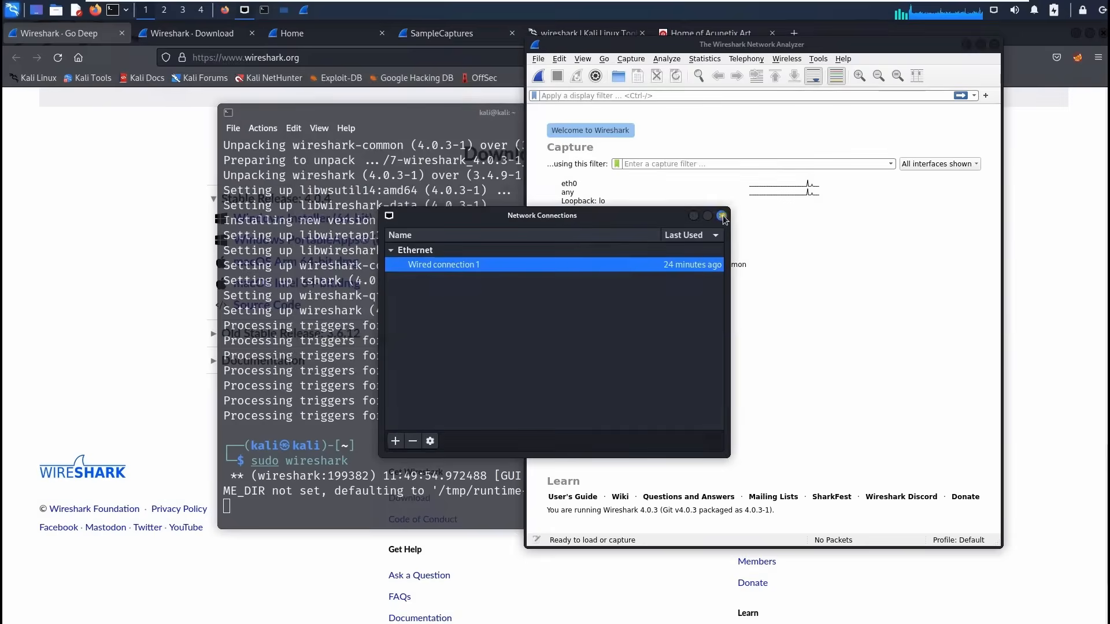
{"action": "left_click", "coordinate": [722, 216]}
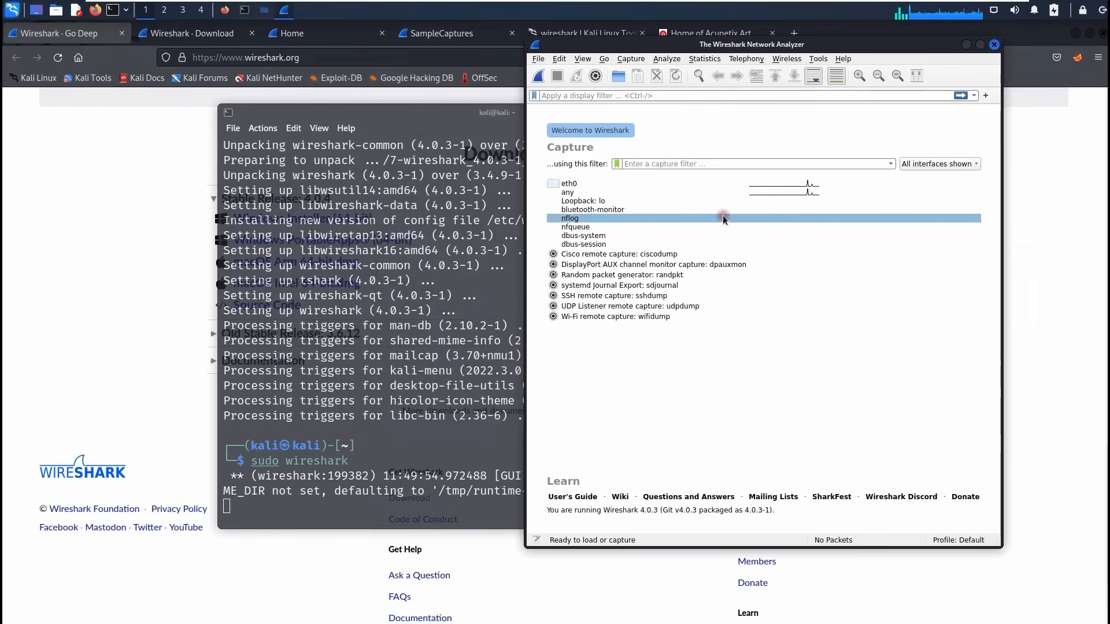
Start capturing on eth0, minimize the terminal and maximize the Wireshark capture window.
{"action": "left_click", "coordinate": [571, 184]}
{"action": "double_click", "coordinate": [571, 184]}
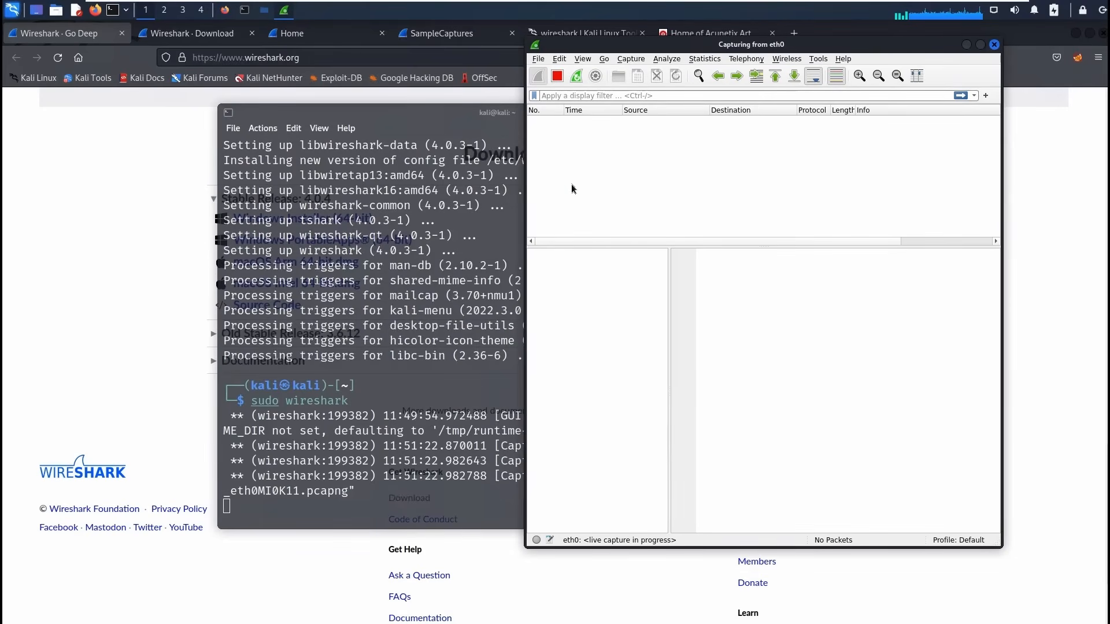
{"action": "left_click", "coordinate": [499, 121]}
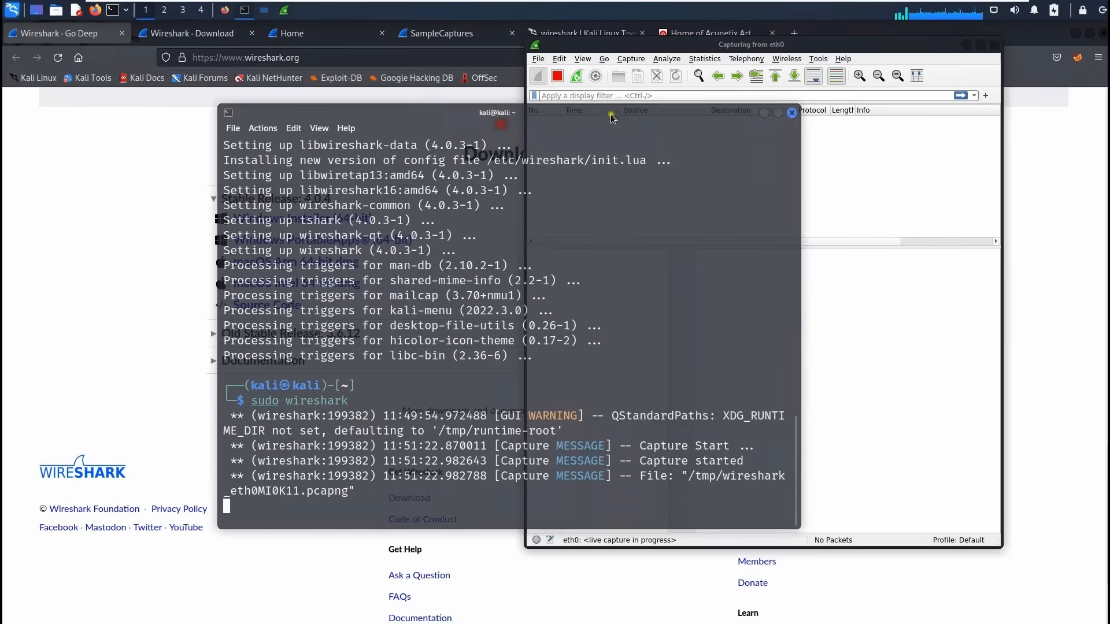
{"action": "left_click", "coordinate": [764, 112]}
{"action": "left_click", "coordinate": [980, 45]}
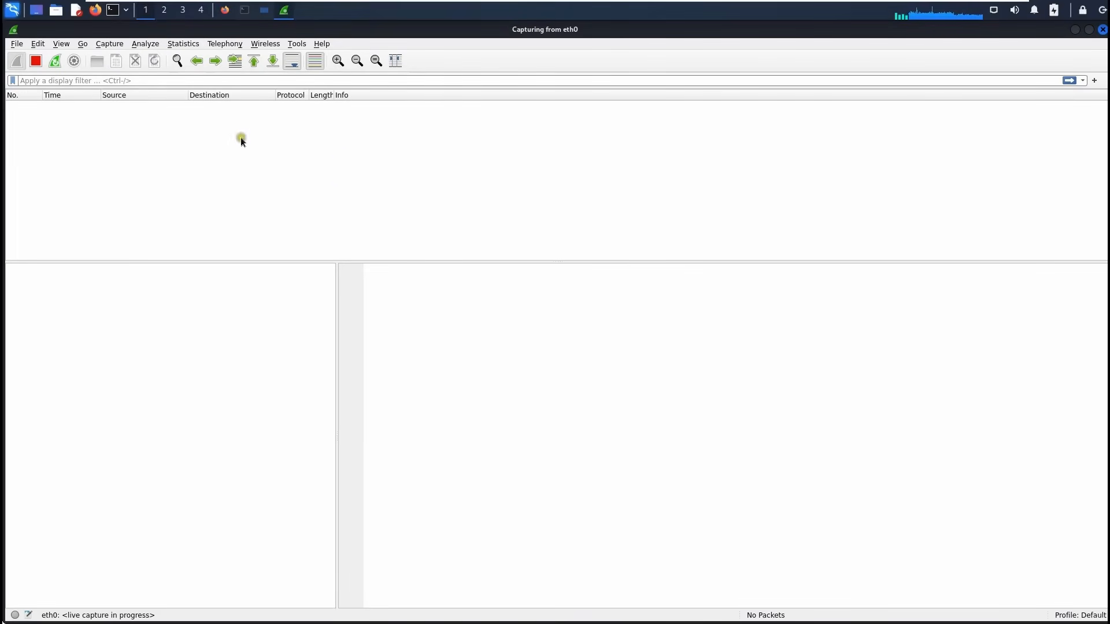
Reload testphp.vulnweb.com in Firefox's Acunetix tab to generate DNS and HTTP traffic.
{"action": "left_click", "coordinate": [308, 134]}
{"action": "left_click", "coordinate": [226, 11]}
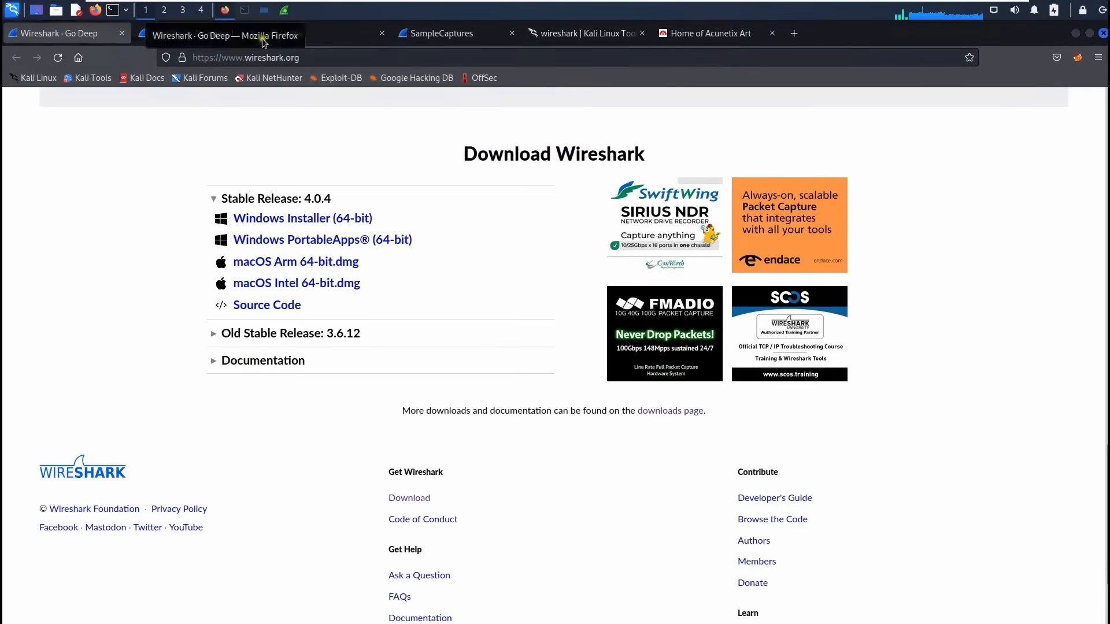
{"action": "left_click_drag", "start_coordinate": [848, 38], "coordinate": [998, 144]}
{"action": "left_click", "coordinate": [857, 94]}
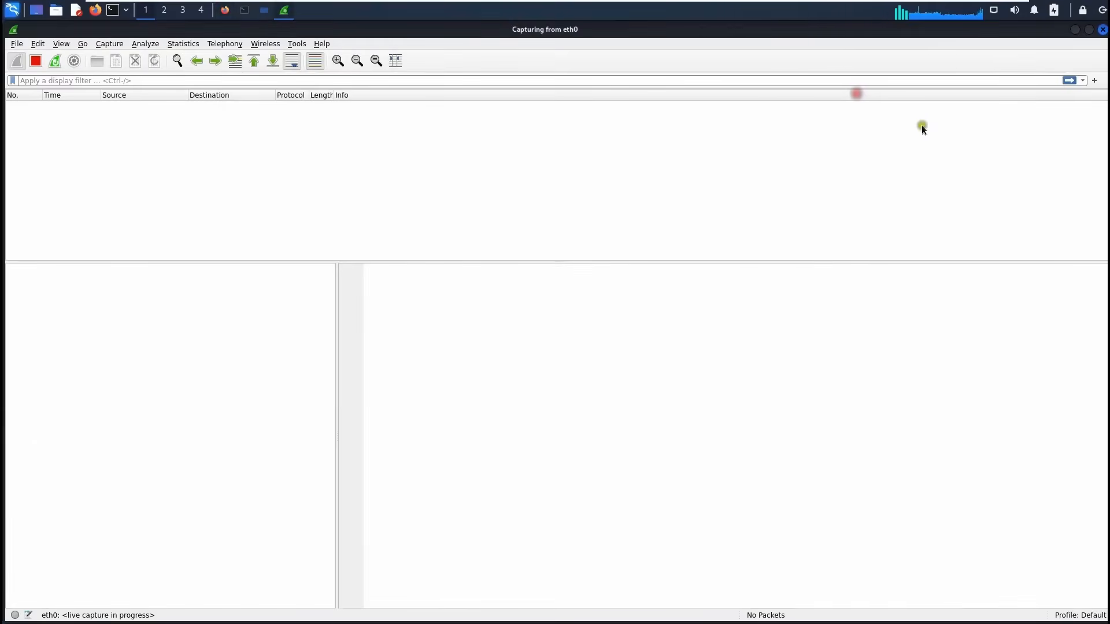
{"action": "left_click", "coordinate": [224, 10]}
{"action": "left_click", "coordinate": [1006, 144]}
{"action": "left_click", "coordinate": [497, 169]}
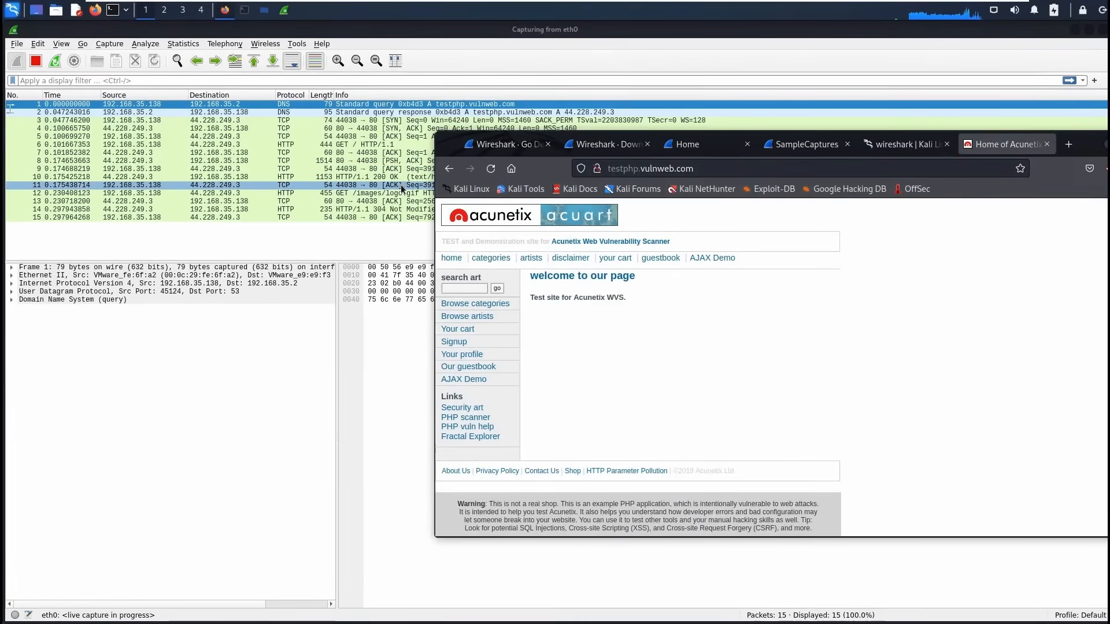
Move Firefox left, view the Metasploitable2 VM's ifconfig output, then return to the Kali VM.
{"action": "left_click_drag", "start_coordinate": [1095, 148], "coordinate": [893, 155]}
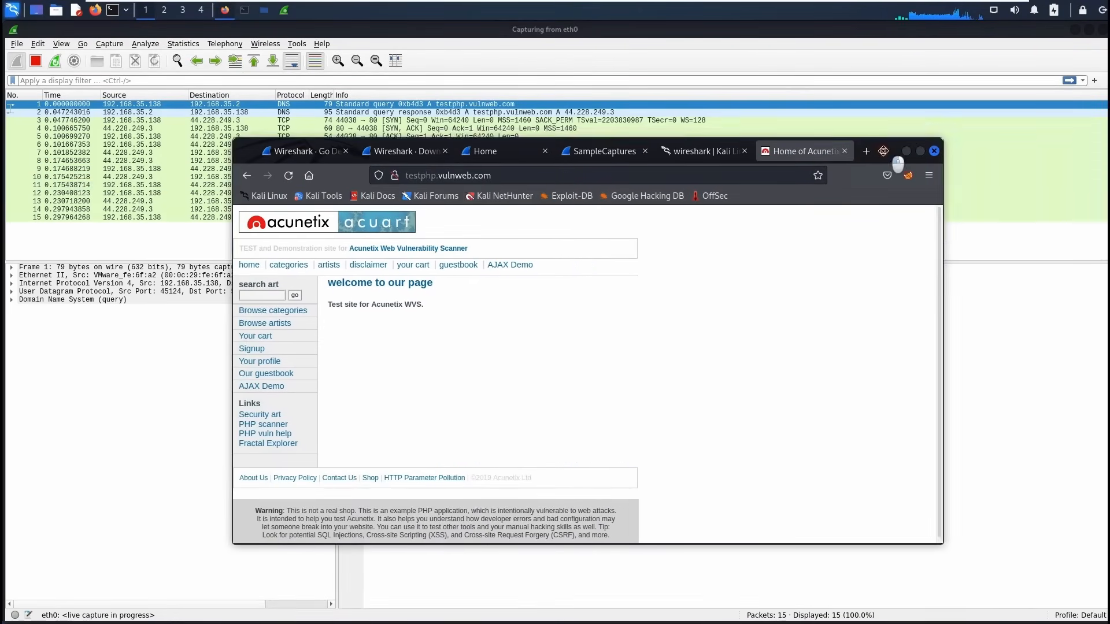
{"action": "mouse_move", "coordinate": [637, 3]}
{"action": "left_click", "coordinate": [542, 9]}
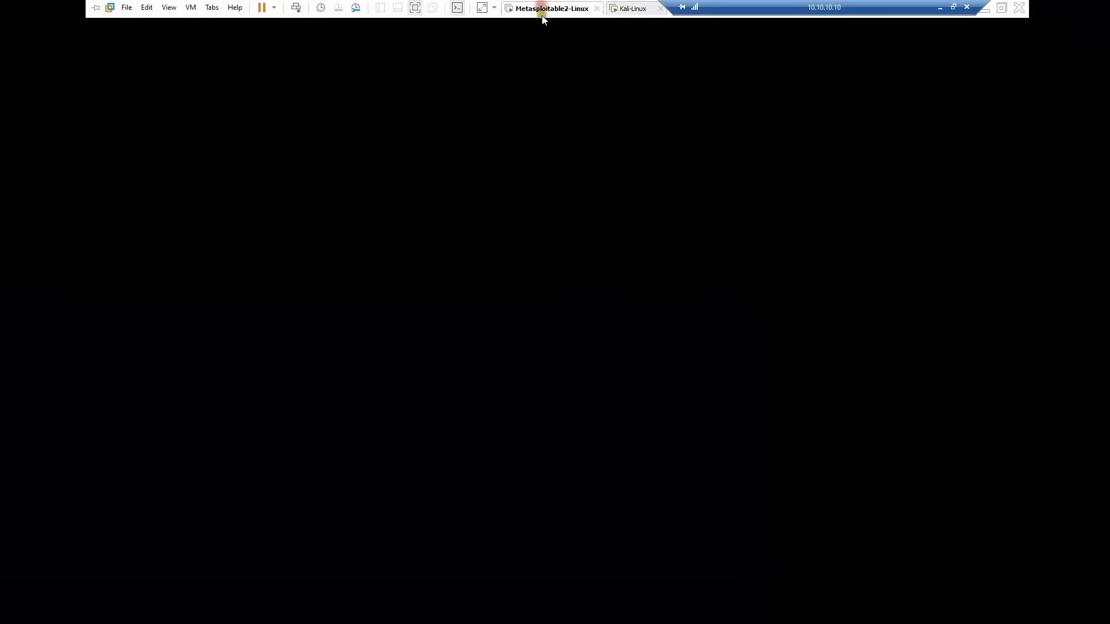
{"action": "left_click", "coordinate": [595, 344]}
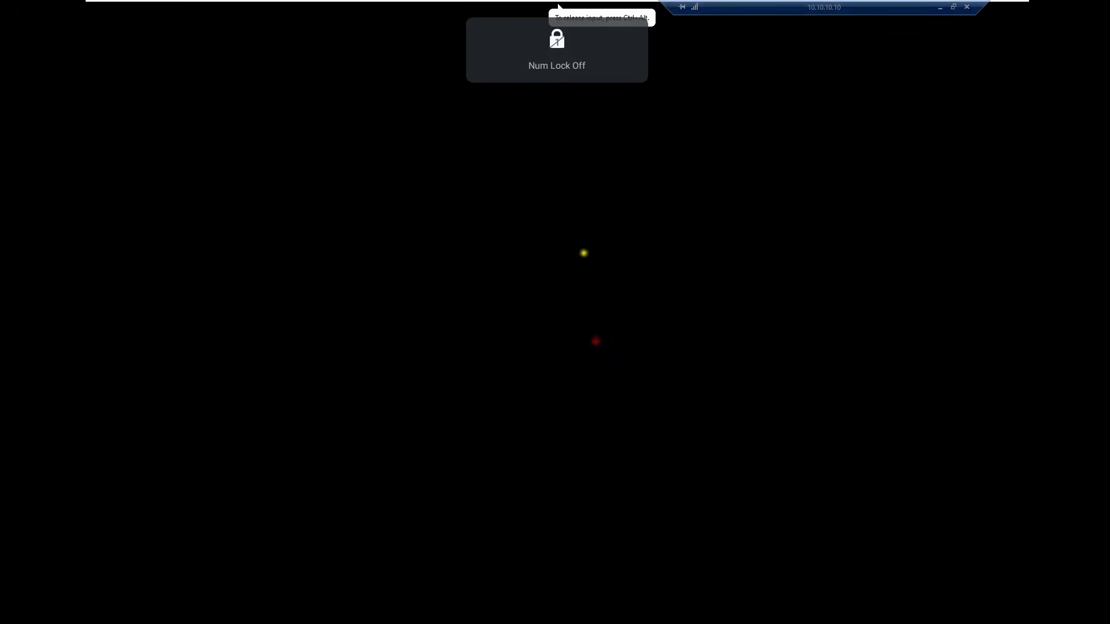
{"action": "key", "text": "ctrl+alt"}
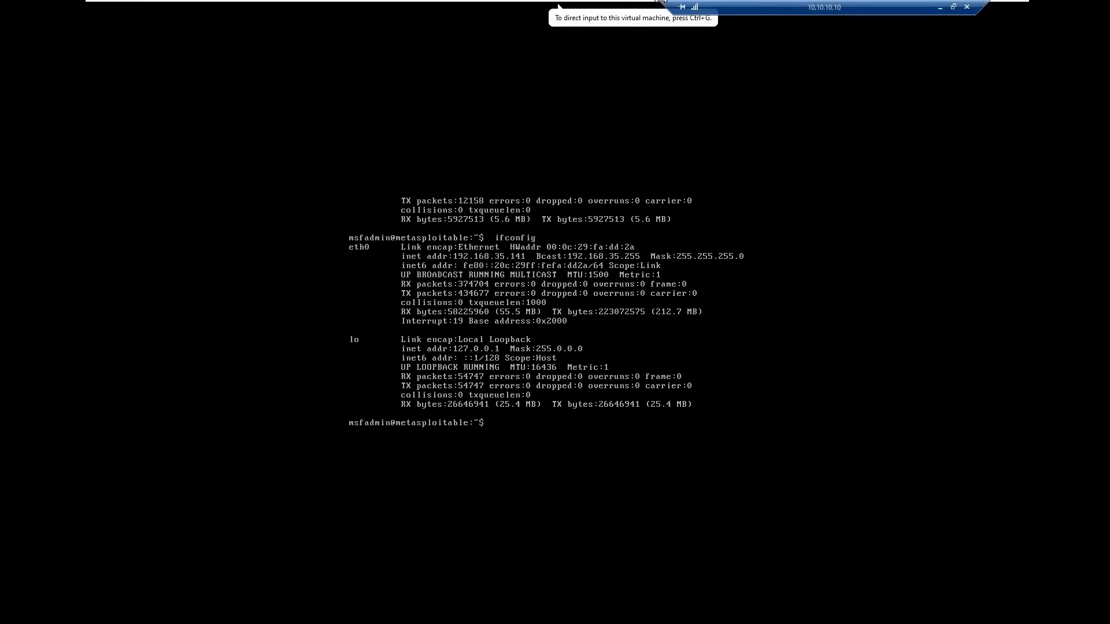
{"action": "left_click", "coordinate": [623, 9]}
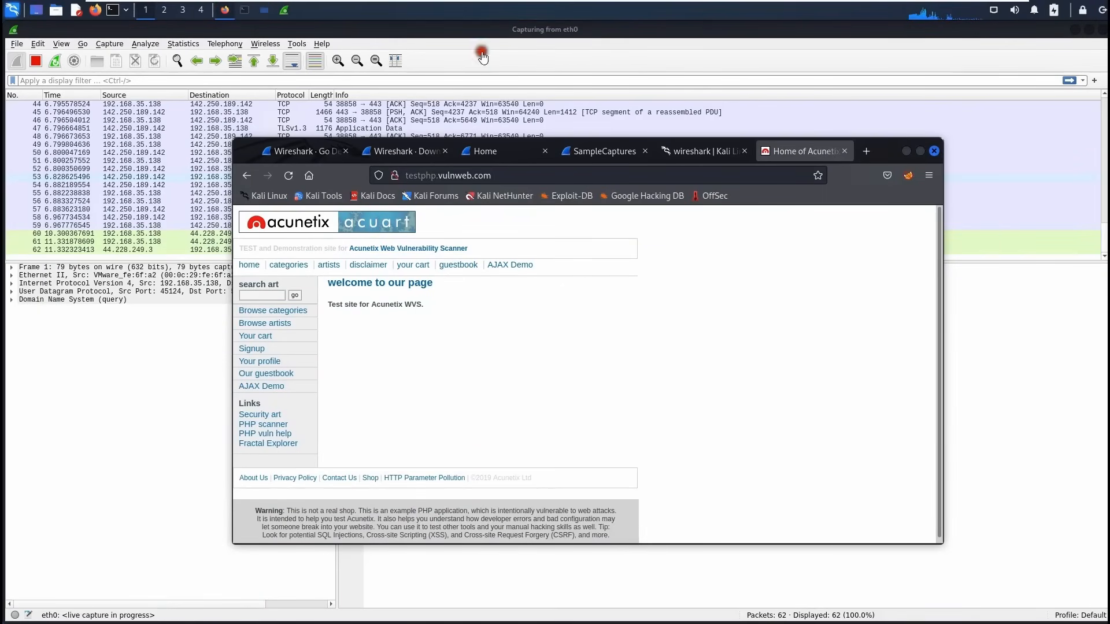
Stop the capture, select packet 49, hide the Packet Bytes pane and toggle colorization off and on.
{"action": "left_click", "coordinate": [35, 62]}
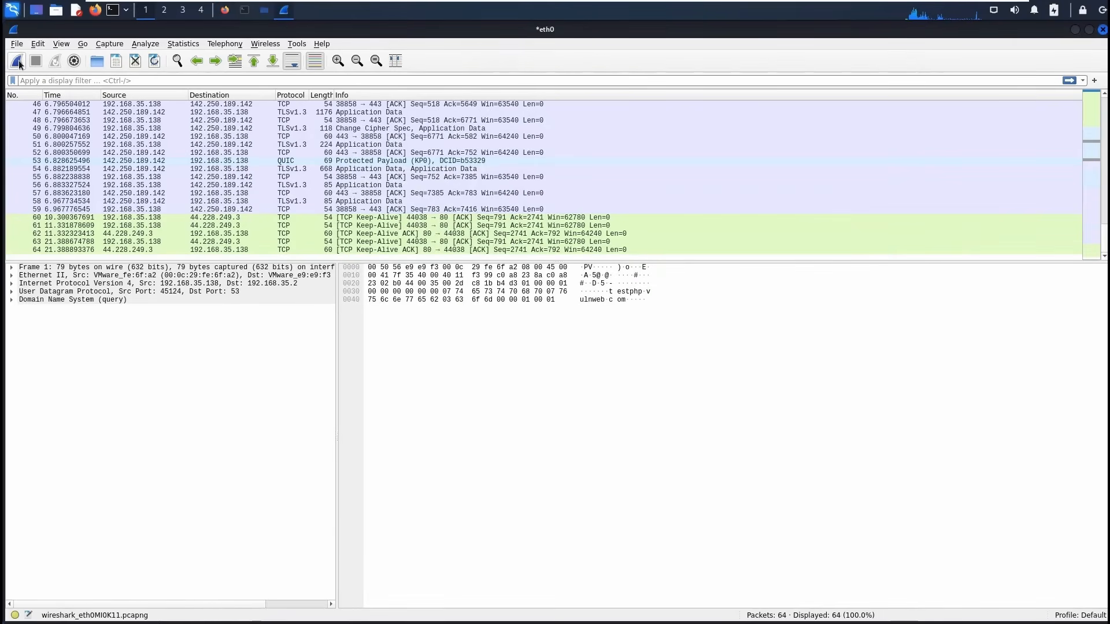
{"action": "left_click", "coordinate": [277, 130]}
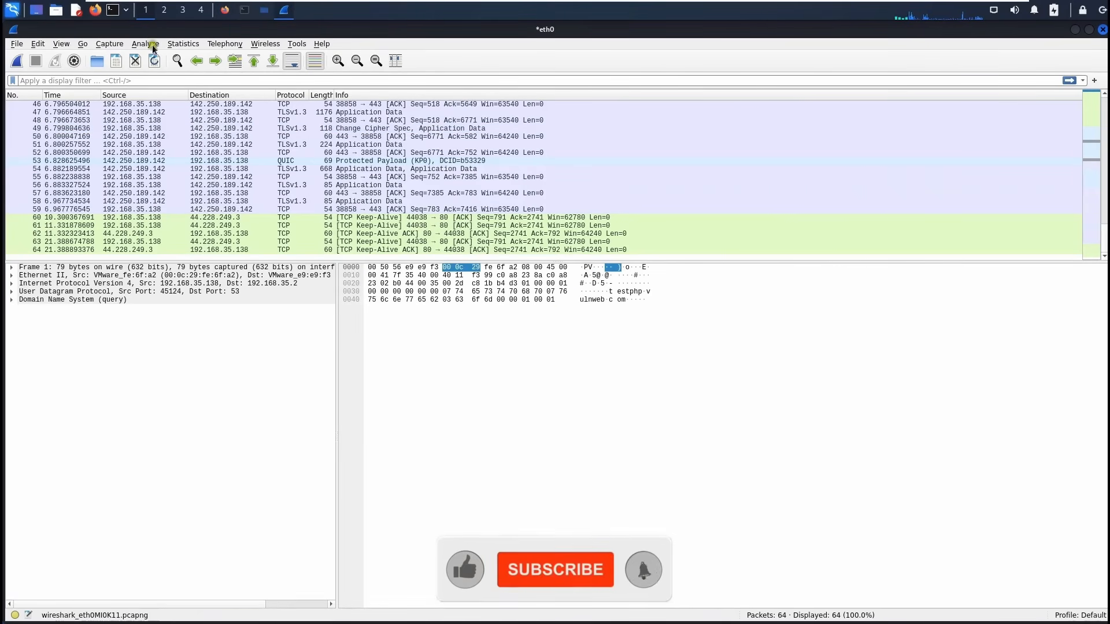
{"action": "left_click", "coordinate": [63, 46]}
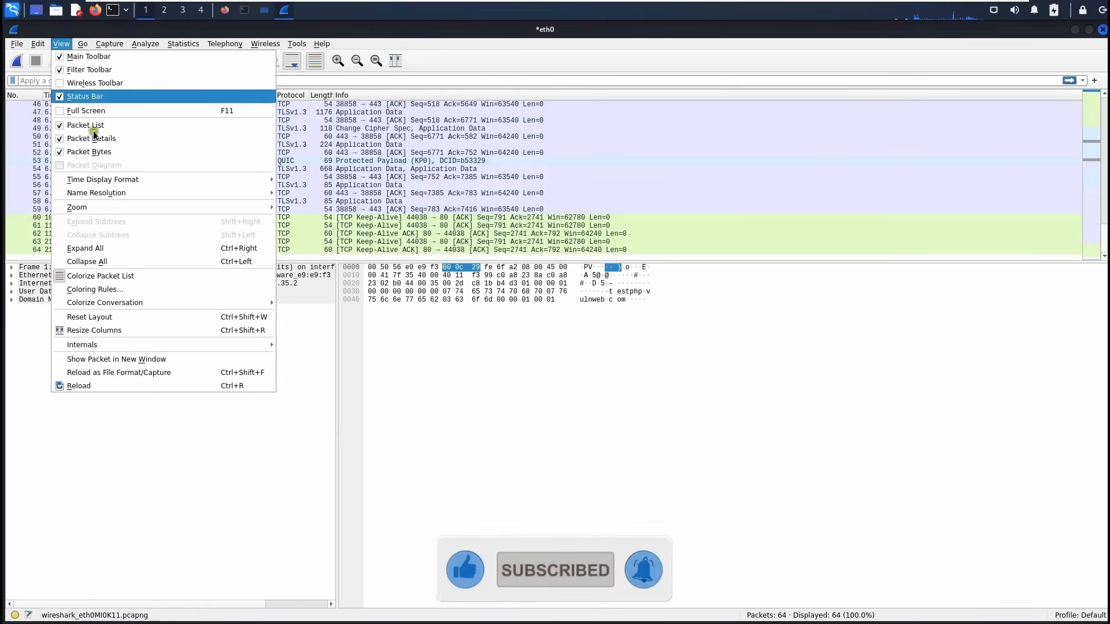
{"action": "left_click", "coordinate": [59, 154]}
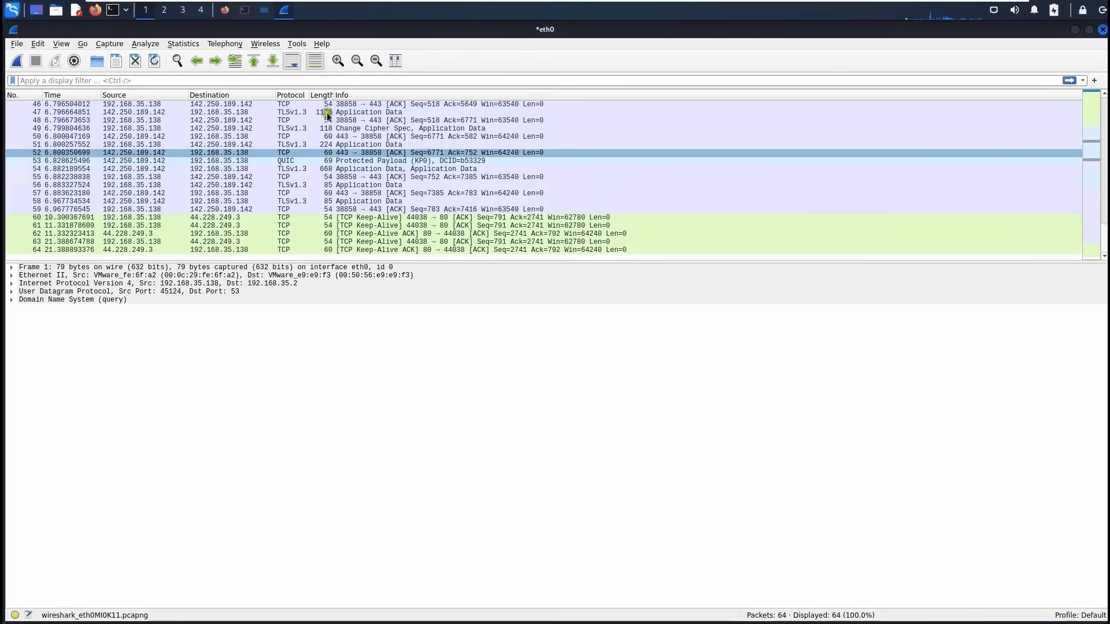
{"action": "left_click", "coordinate": [317, 65]}
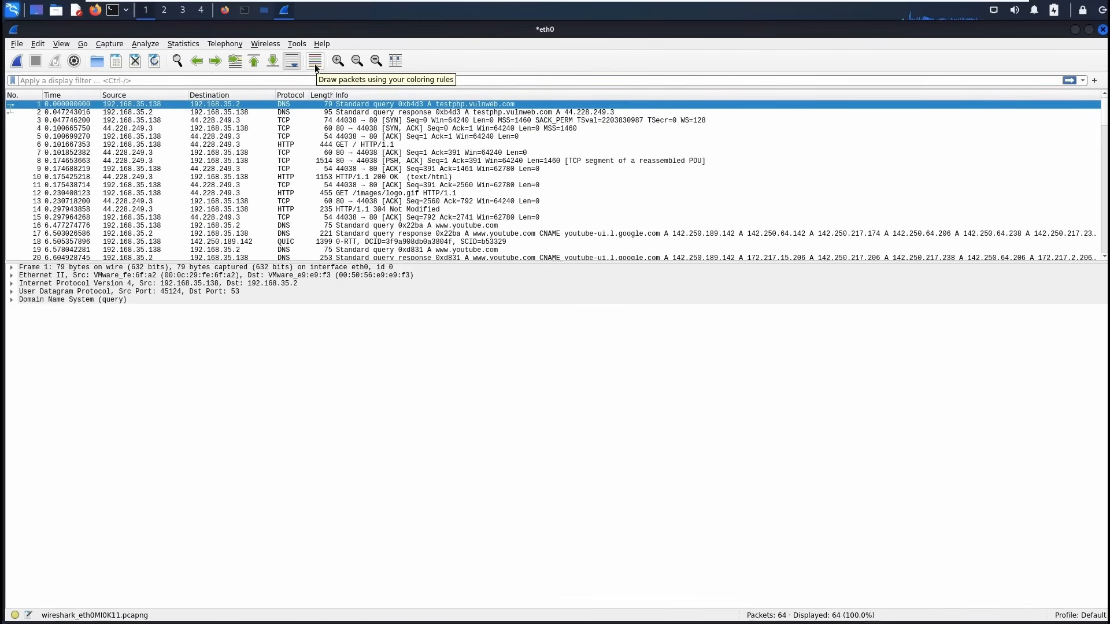
{"action": "left_click", "coordinate": [316, 67]}
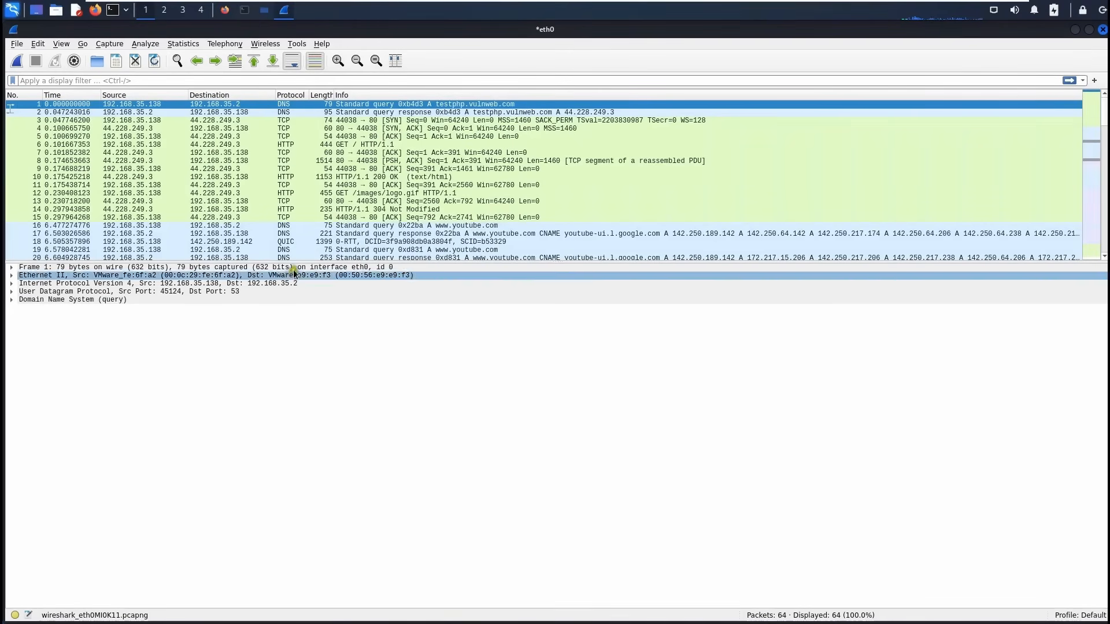
Make the packet list pane taller and enable Auto Scroll to the newest packet.
{"action": "left_click_drag", "start_coordinate": [312, 262], "coordinate": [320, 311]}
{"action": "left_click_drag", "start_coordinate": [322, 367], "coordinate": [321, 376]}
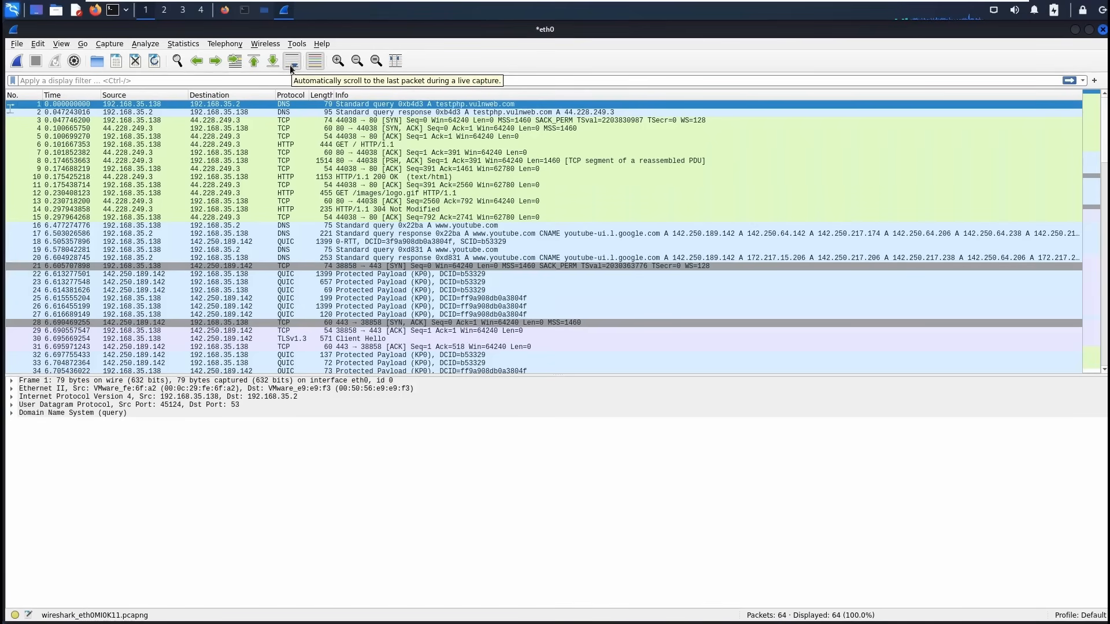
{"action": "scroll", "coordinate": [741, 256], "scroll_direction": "down", "scroll_amount": 3}
{"action": "scroll", "coordinate": [740, 255], "scroll_direction": "up", "scroll_amount": 3}
{"action": "scroll", "coordinate": [740, 255], "scroll_direction": "down", "scroll_amount": 6}
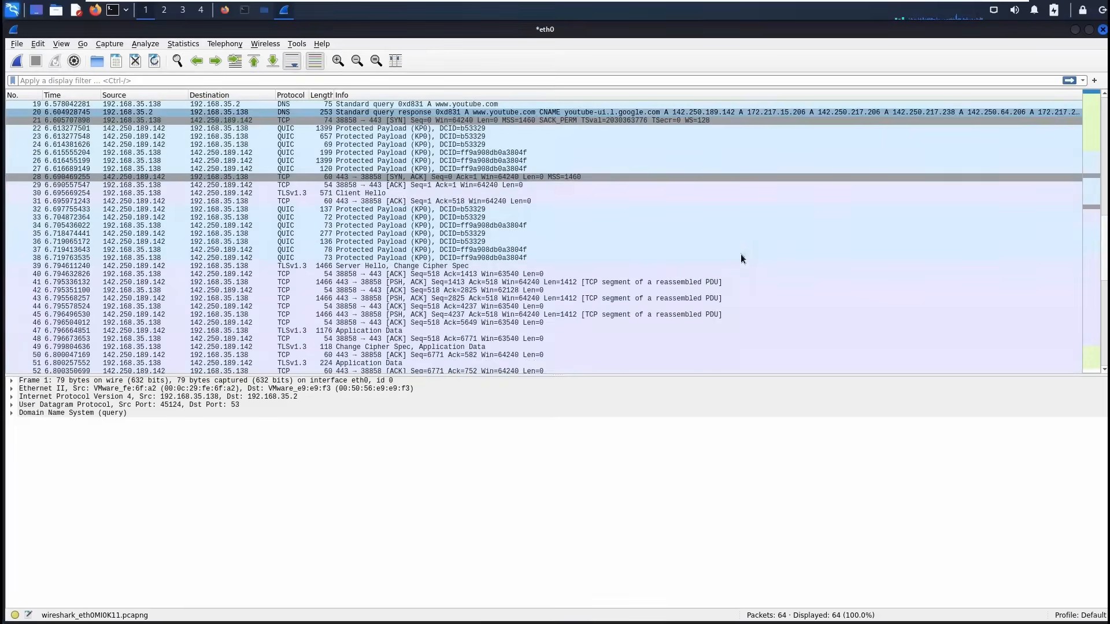
{"action": "scroll", "coordinate": [740, 254], "scroll_direction": "up", "scroll_amount": 4}
{"action": "scroll", "coordinate": [506, 210], "scroll_direction": "down", "scroll_amount": 6}
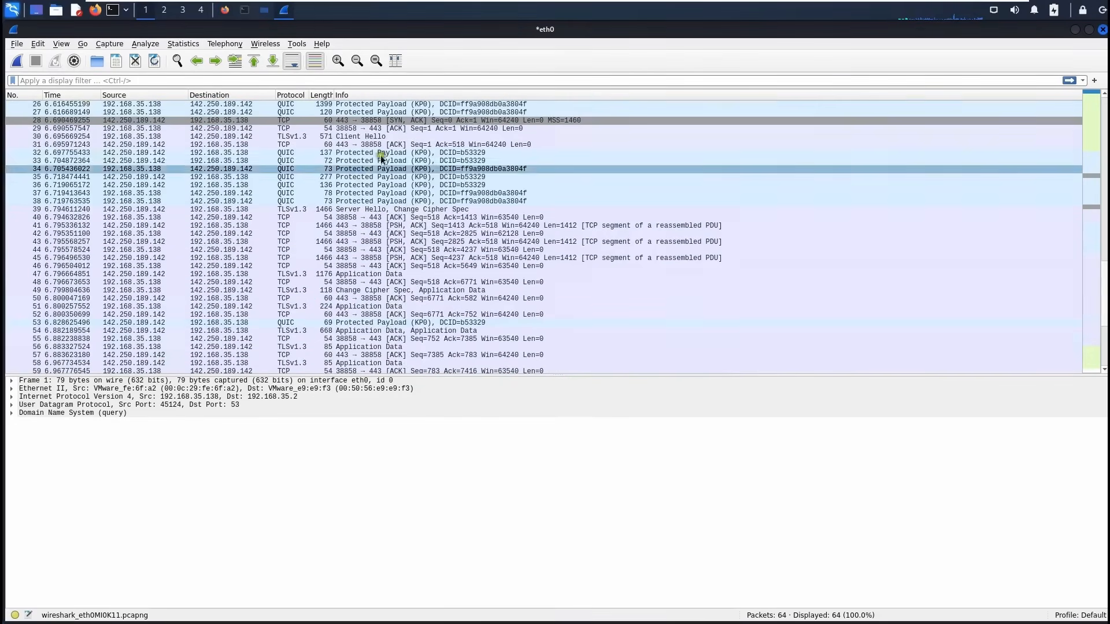
{"action": "left_click", "coordinate": [293, 66]}
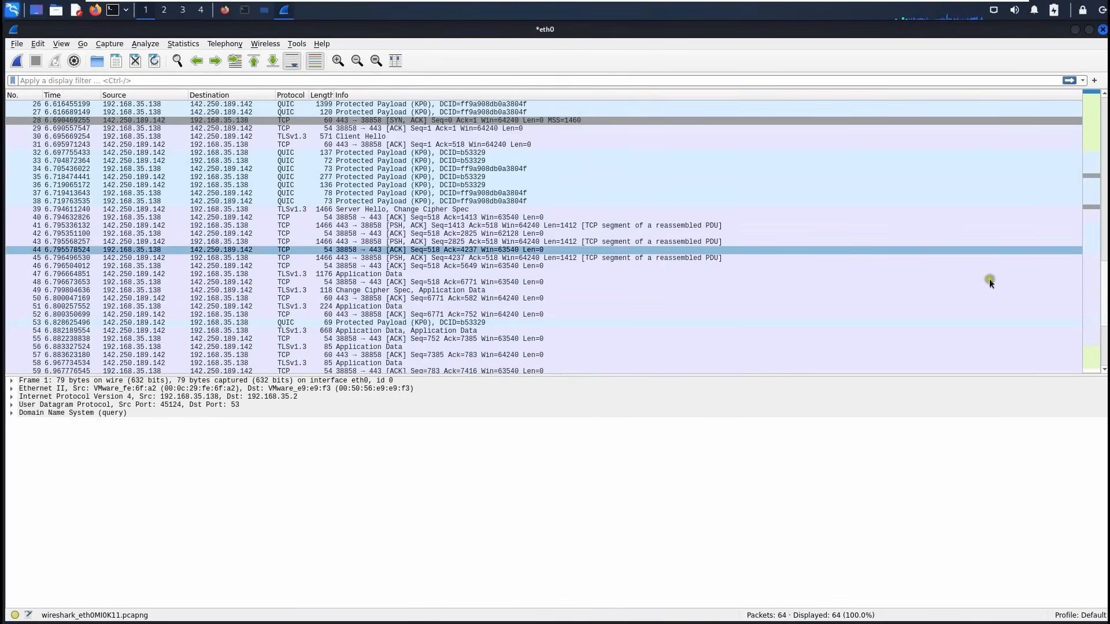
{"action": "scroll", "coordinate": [1095, 312], "scroll_direction": "down", "scroll_amount": 2}
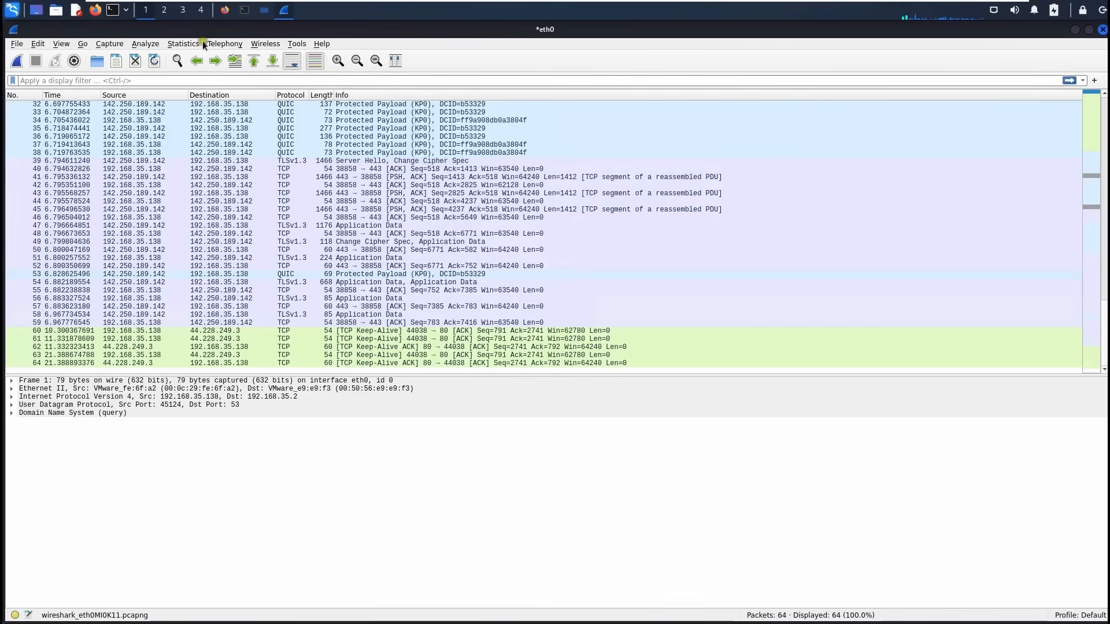
{"action": "left_click", "coordinate": [225, 10]}
Open the Wireshark Wiki via wireshark.org's Get Help links, then Alt+Tab back to Wireshark.
{"action": "left_click", "coordinate": [404, 153]}
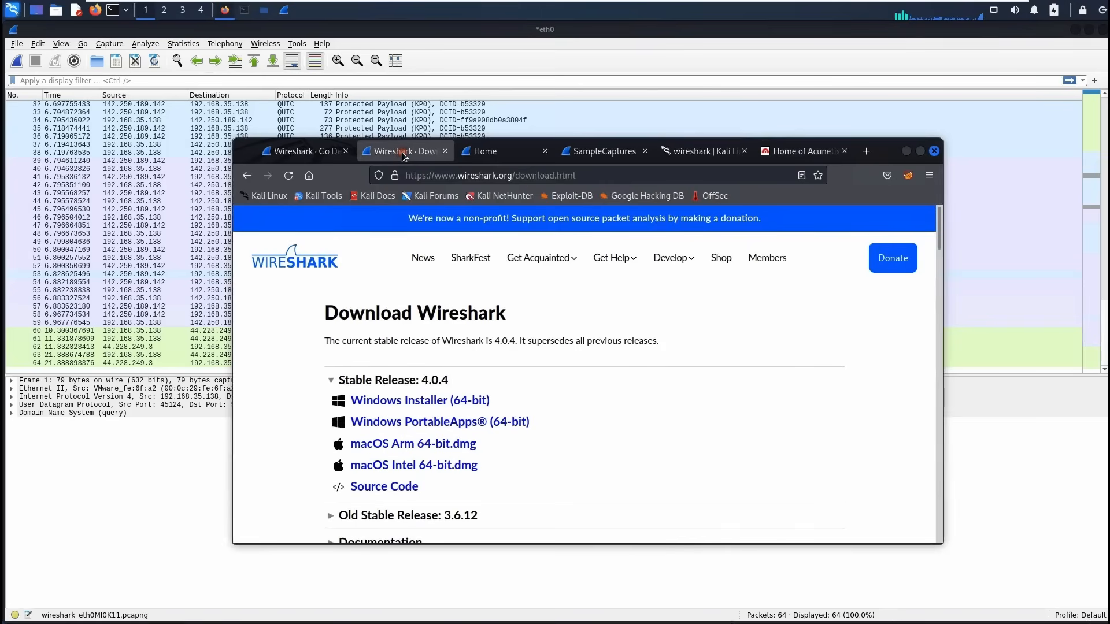
{"action": "left_click", "coordinate": [515, 153]}
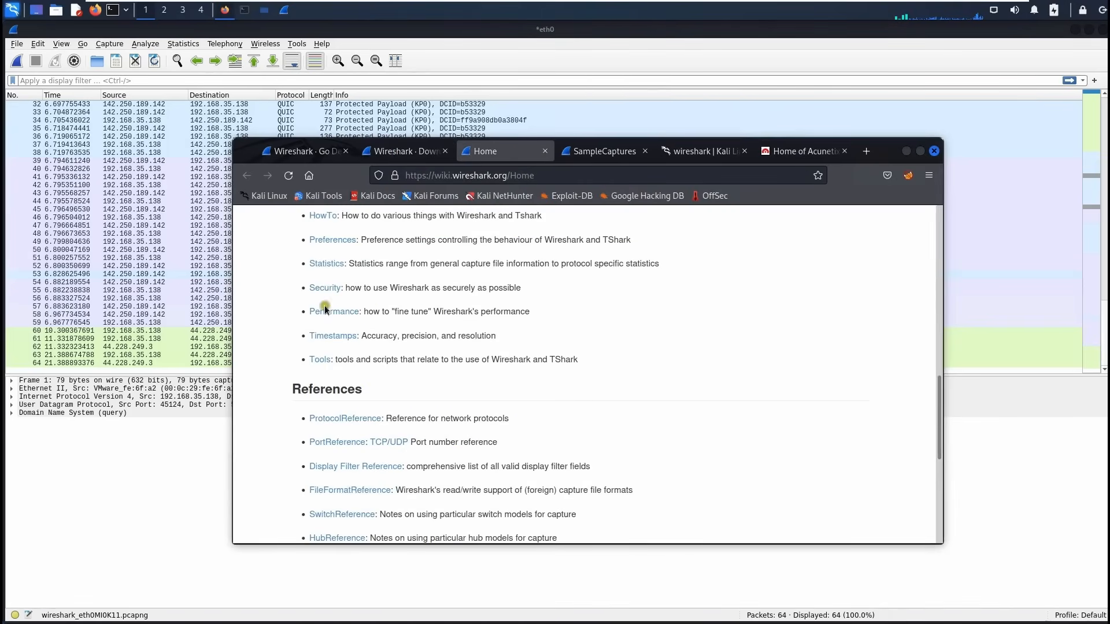
{"action": "left_click", "coordinate": [298, 149]}
{"action": "scroll", "coordinate": [458, 310], "scroll_direction": "up", "scroll_amount": 15}
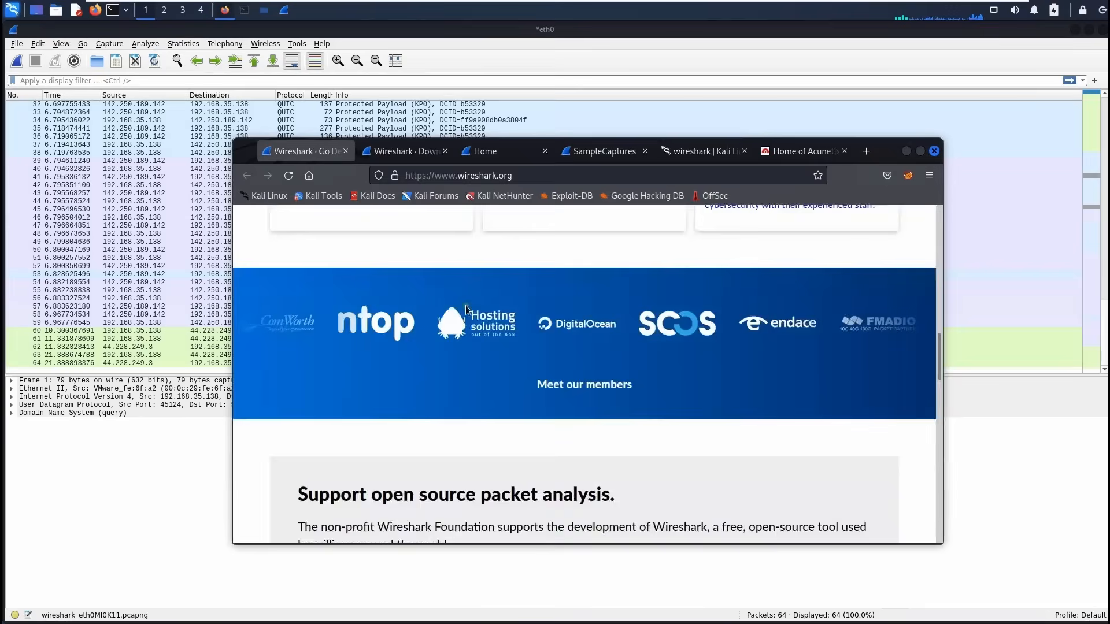
{"action": "left_click", "coordinate": [517, 258]}
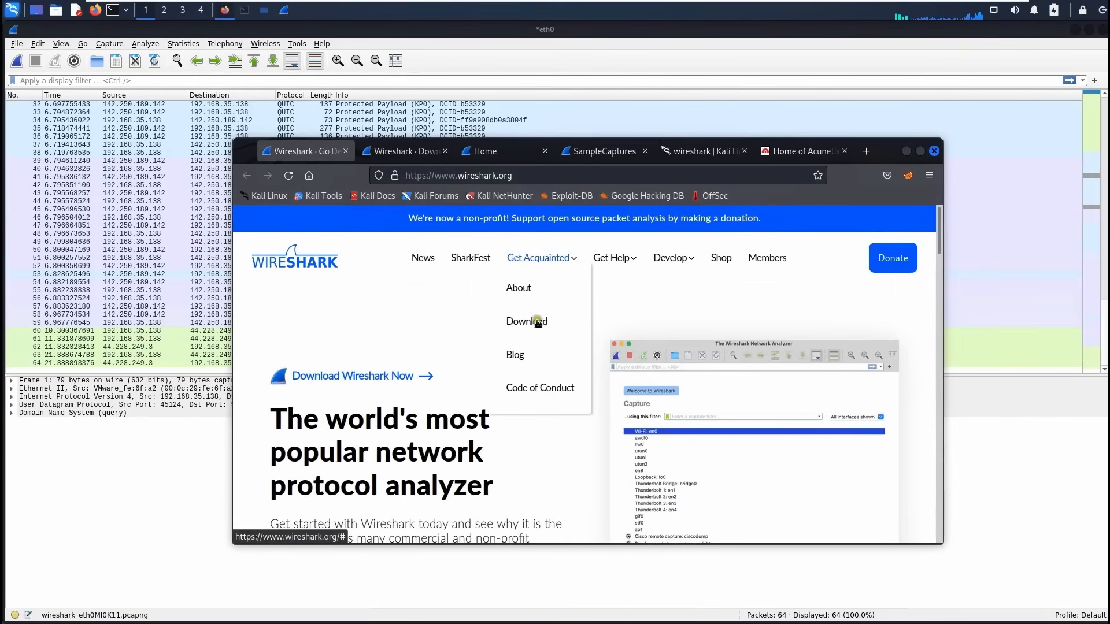
{"action": "mouse_move", "coordinate": [610, 258]}
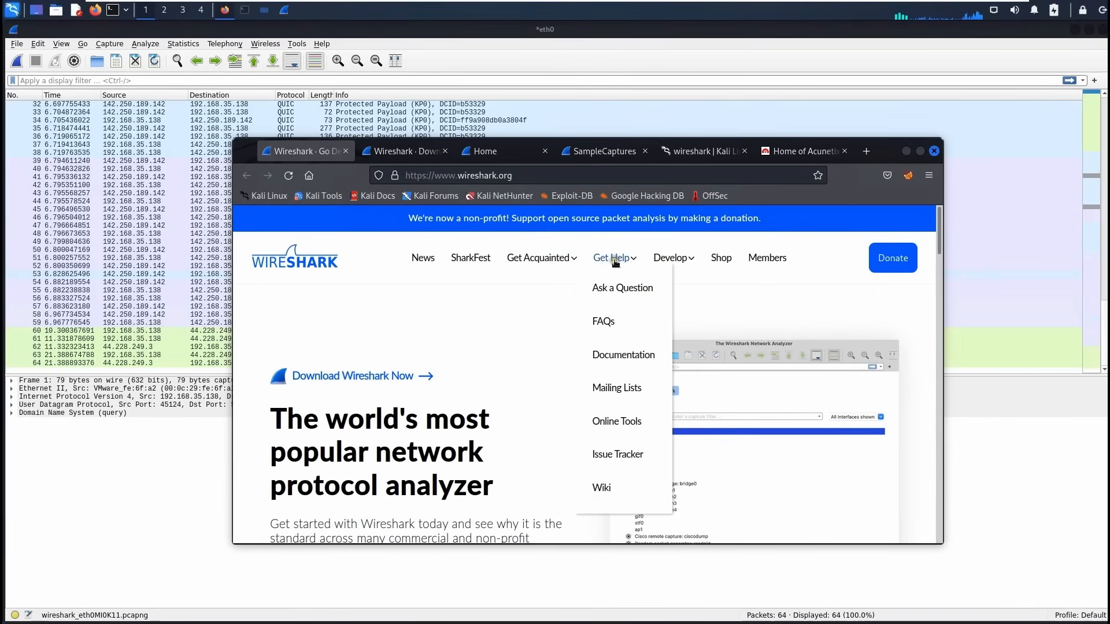
{"action": "left_click", "coordinate": [598, 487]}
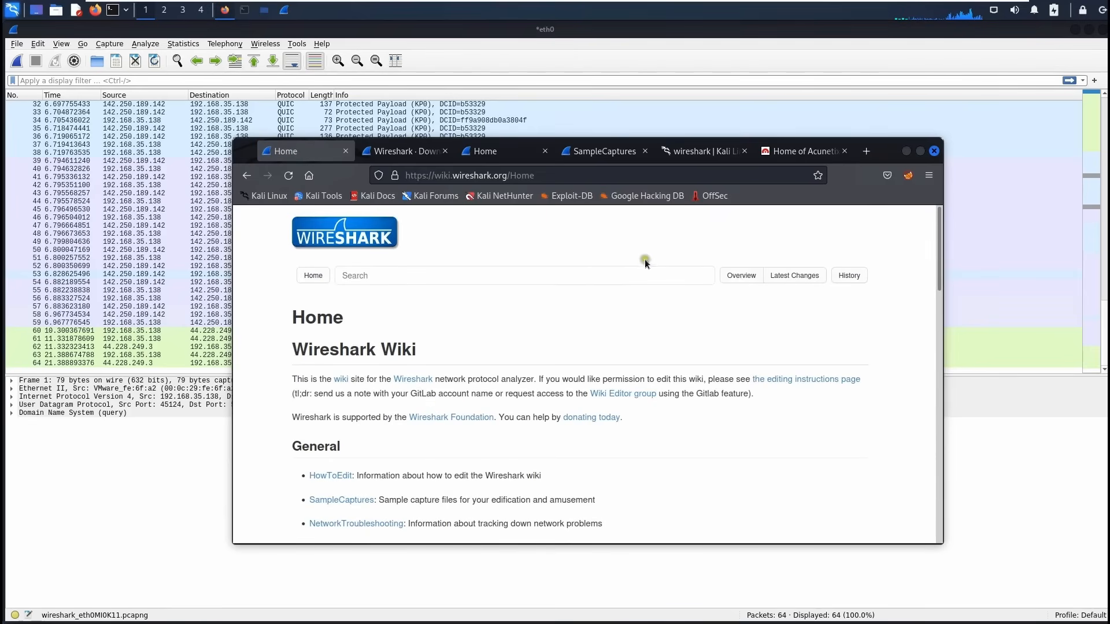
{"action": "key", "text": "alt+Tab"}
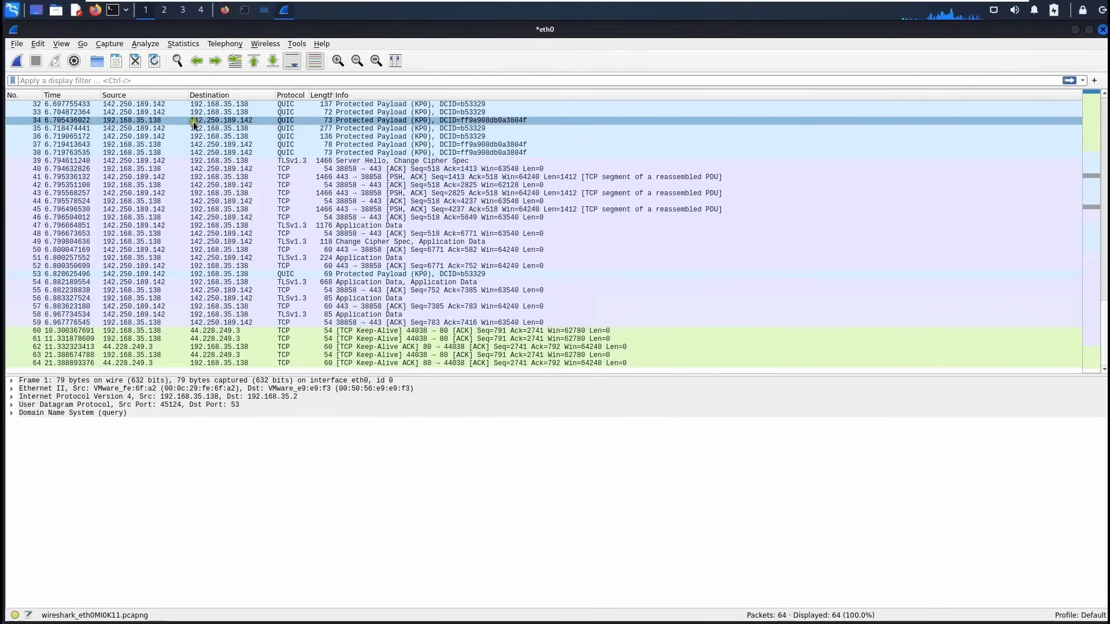
Restore Wireshark from maximized, put the Wiki page in Firefox left and Wireshark right.
{"action": "left_click", "coordinate": [1087, 30]}
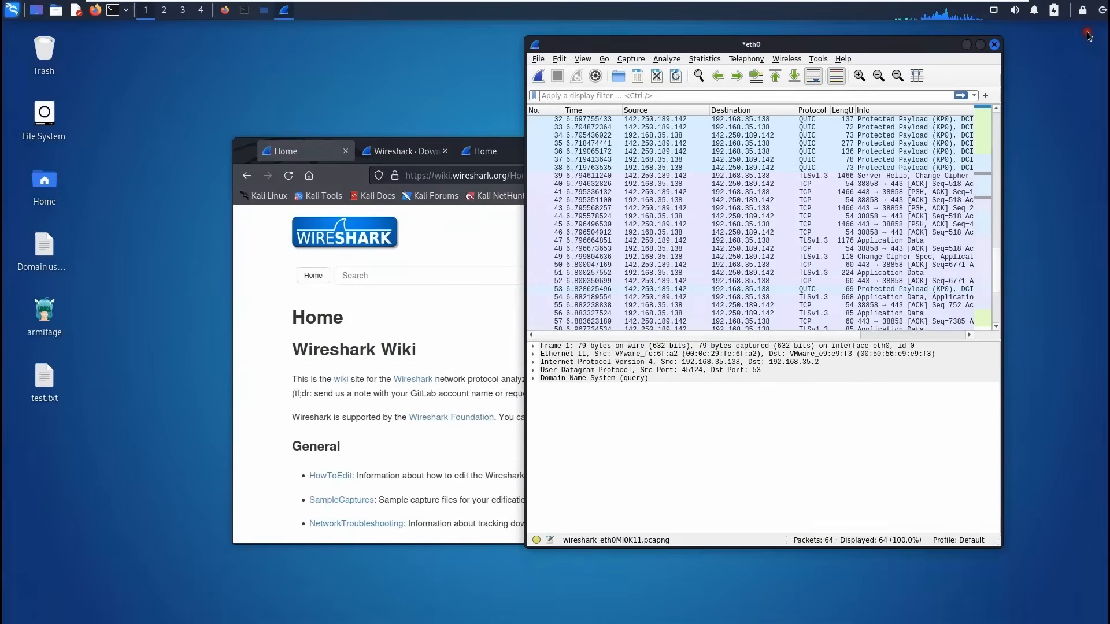
{"action": "left_click", "coordinate": [260, 234]}
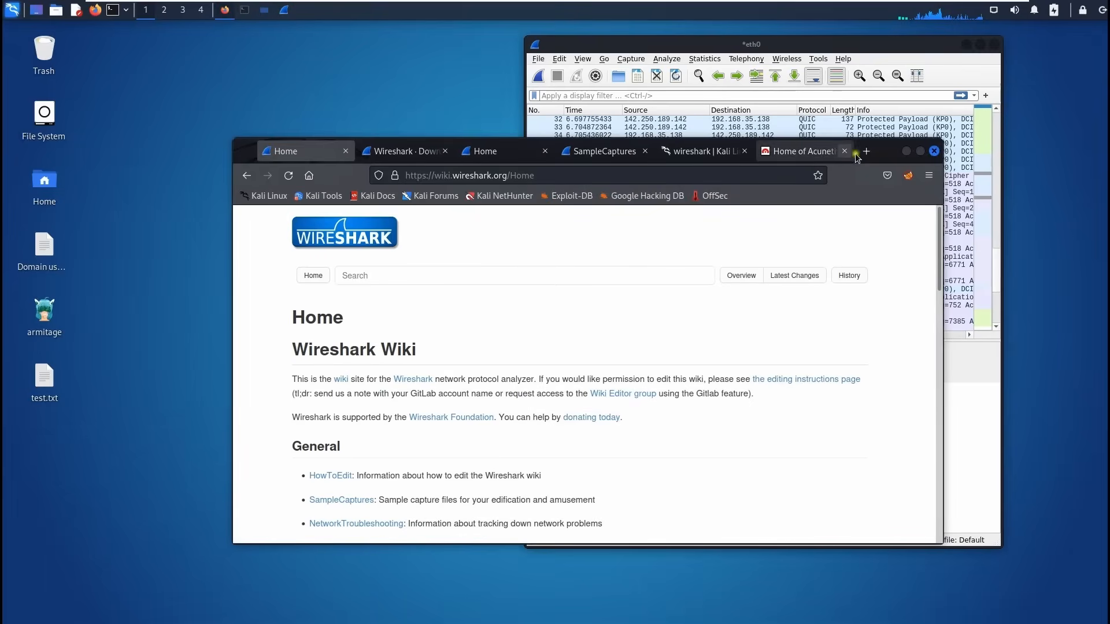
{"action": "left_click_drag", "start_coordinate": [831, 140], "coordinate": [584, 84]}
{"action": "left_click_drag", "start_coordinate": [819, 45], "coordinate": [921, 30]}
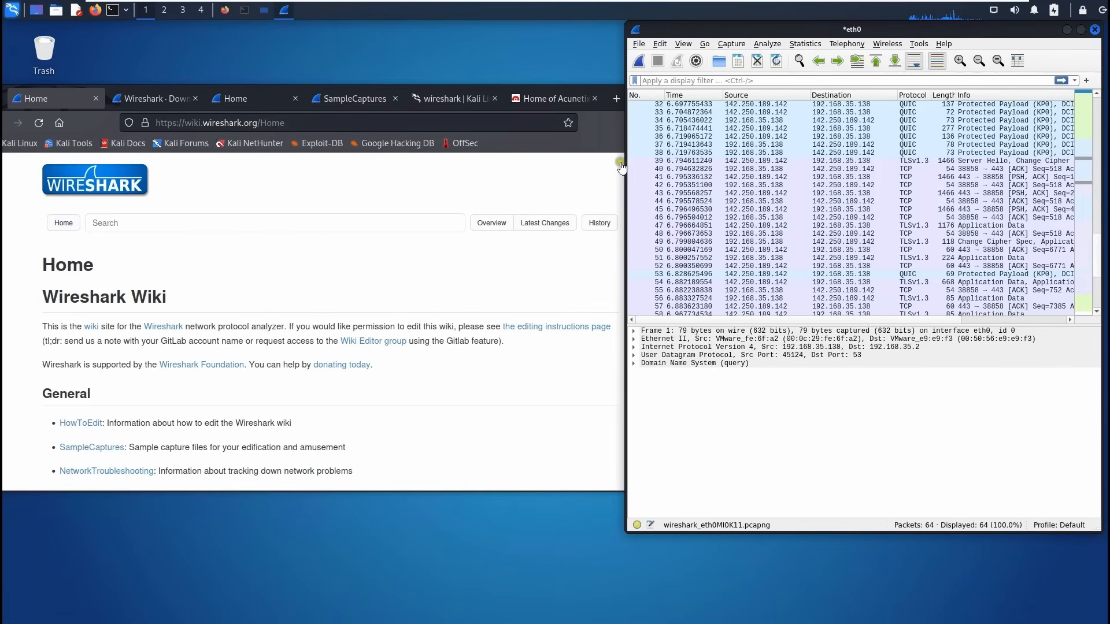
View the Metasploitable2-Linux console, switch back to Kali-Linux and open a new terminal.
{"action": "mouse_move", "coordinate": [631, 4]}
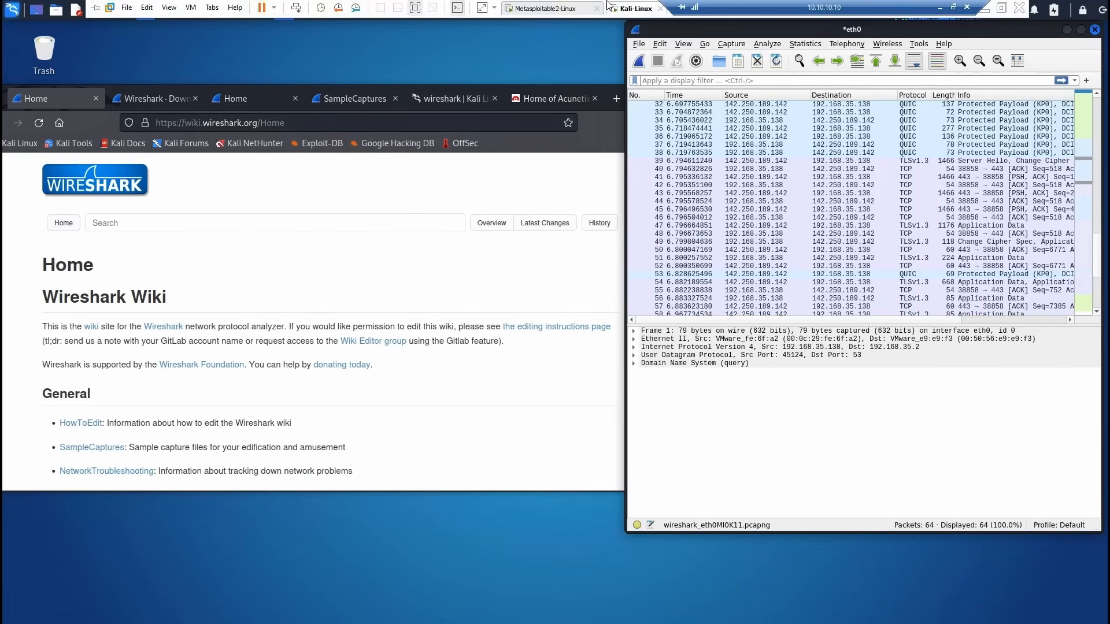
{"action": "left_click", "coordinate": [546, 9]}
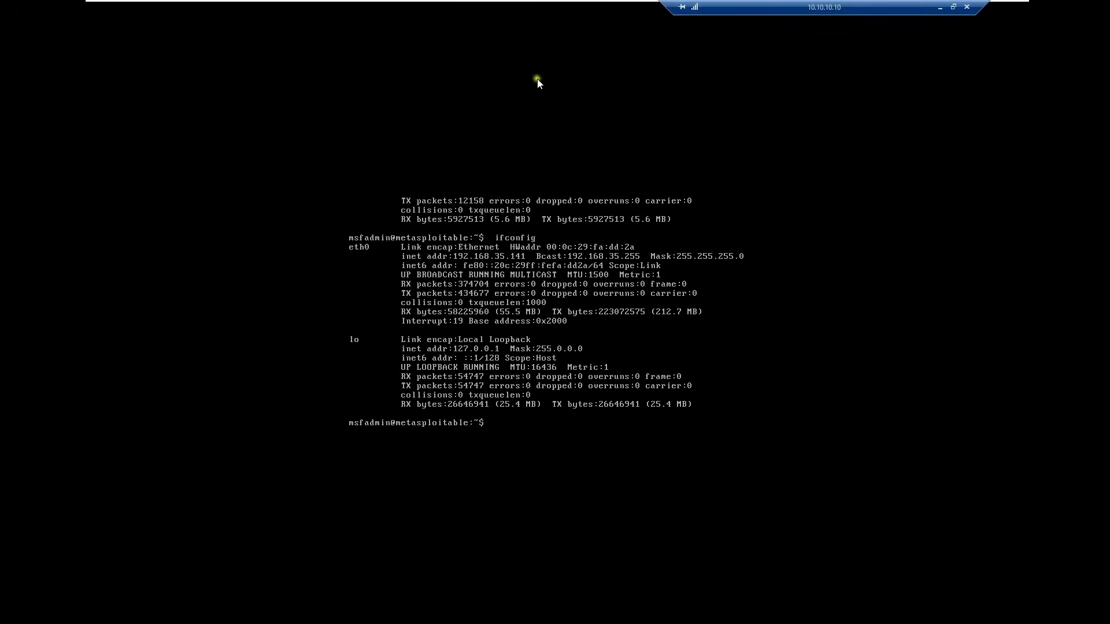
{"action": "left_click", "coordinate": [633, 9]}
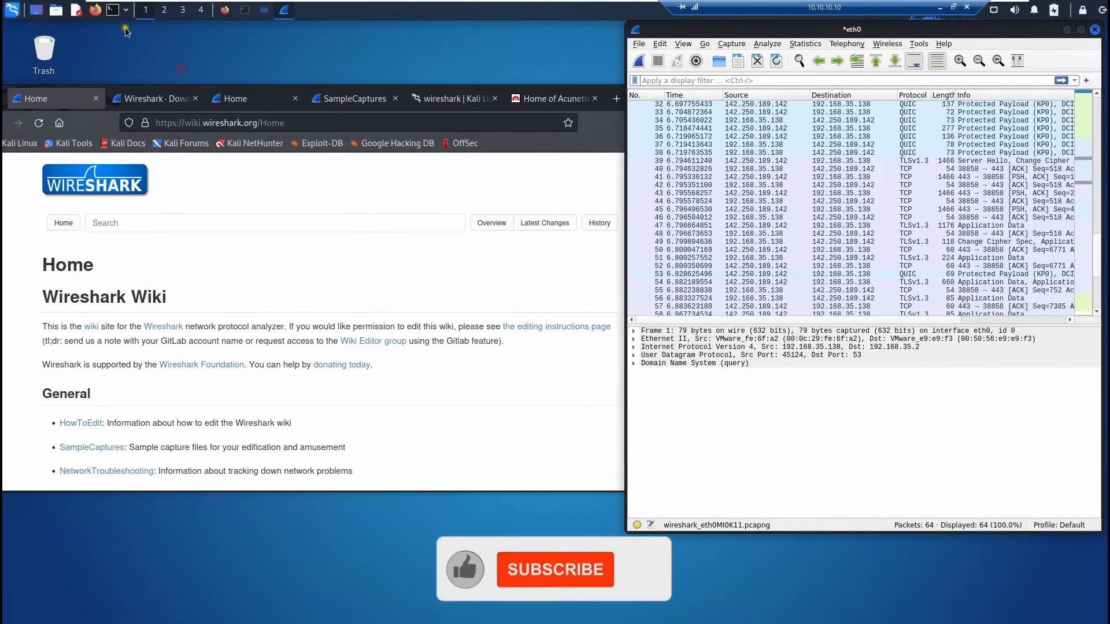
{"action": "left_click", "coordinate": [113, 10]}
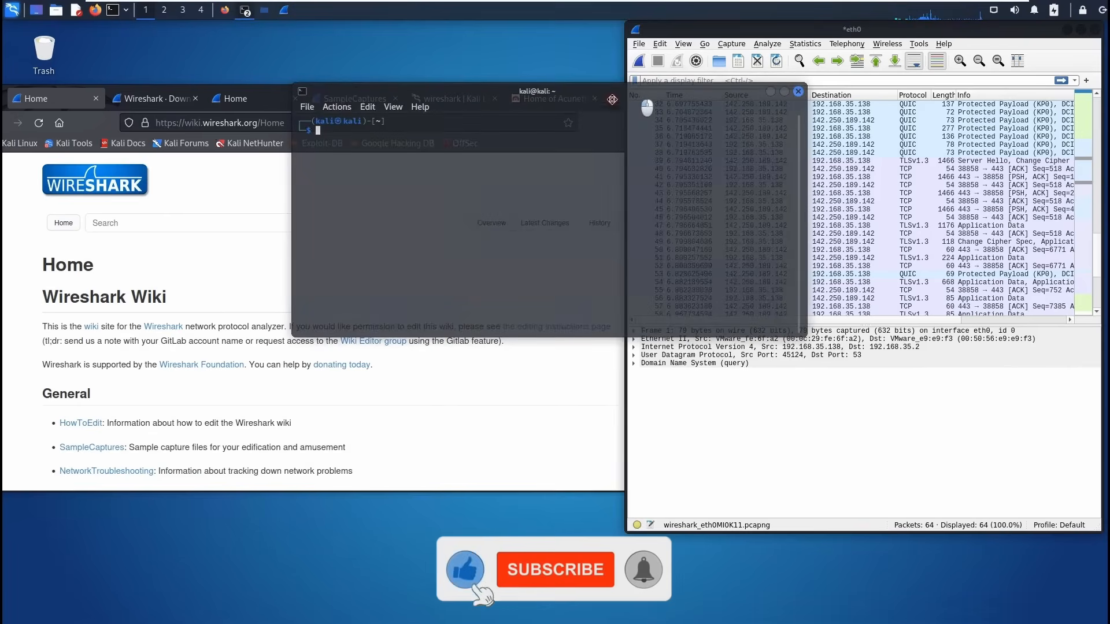
Enter telnet 192.168.35.141 at the QTerminal prompt without running it, and enlarge the font.
{"action": "type", "text": "telnet m"}
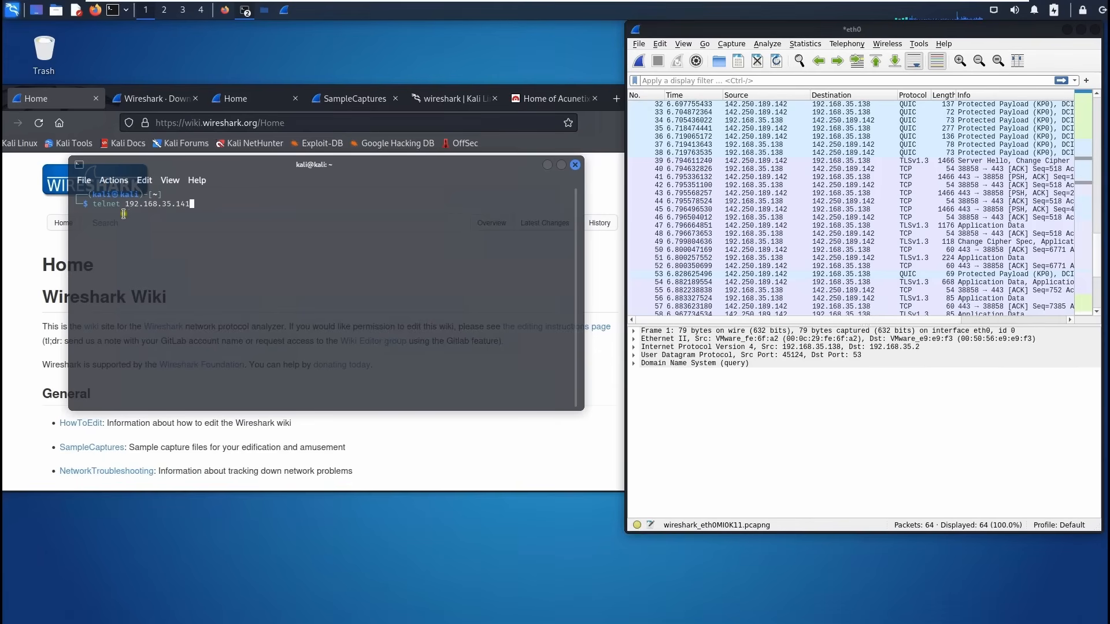
{"action": "left_click_drag", "start_coordinate": [129, 214], "coordinate": [211, 212]}
{"action": "left_click", "coordinate": [210, 212]}
{"action": "key", "text": "ctrl+plus"}
{"action": "key", "text": "ctrl+plus"}
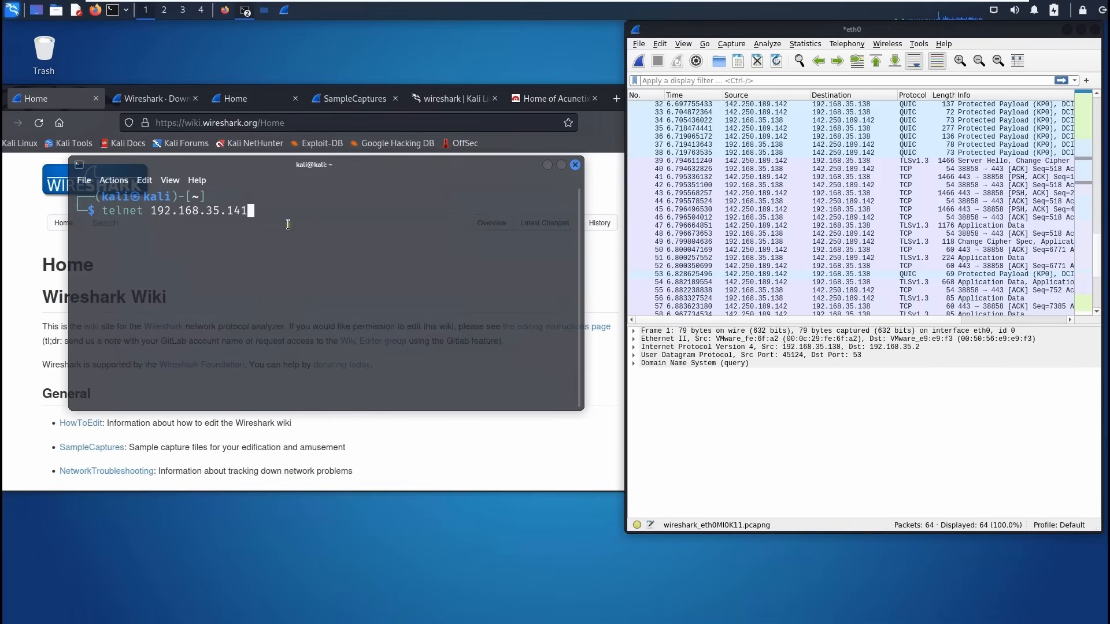
Start a fresh eth0 capture without saving the old packets, then run the telnet connection.
{"action": "left_click", "coordinate": [640, 60]}
{"action": "left_click", "coordinate": [591, 324]}
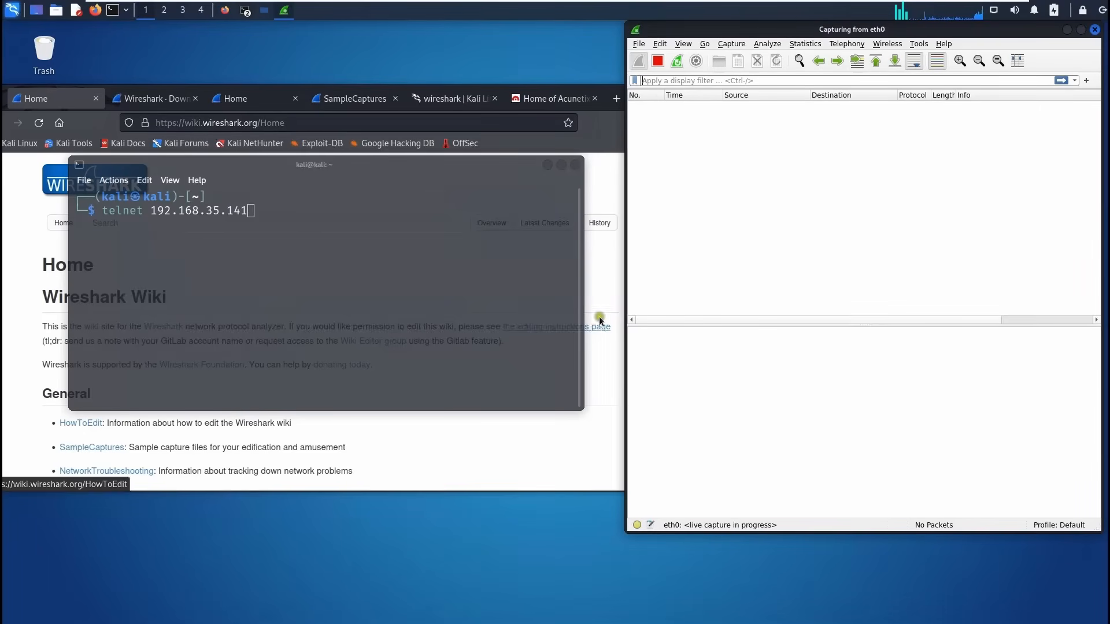
{"action": "left_click", "coordinate": [295, 253]}
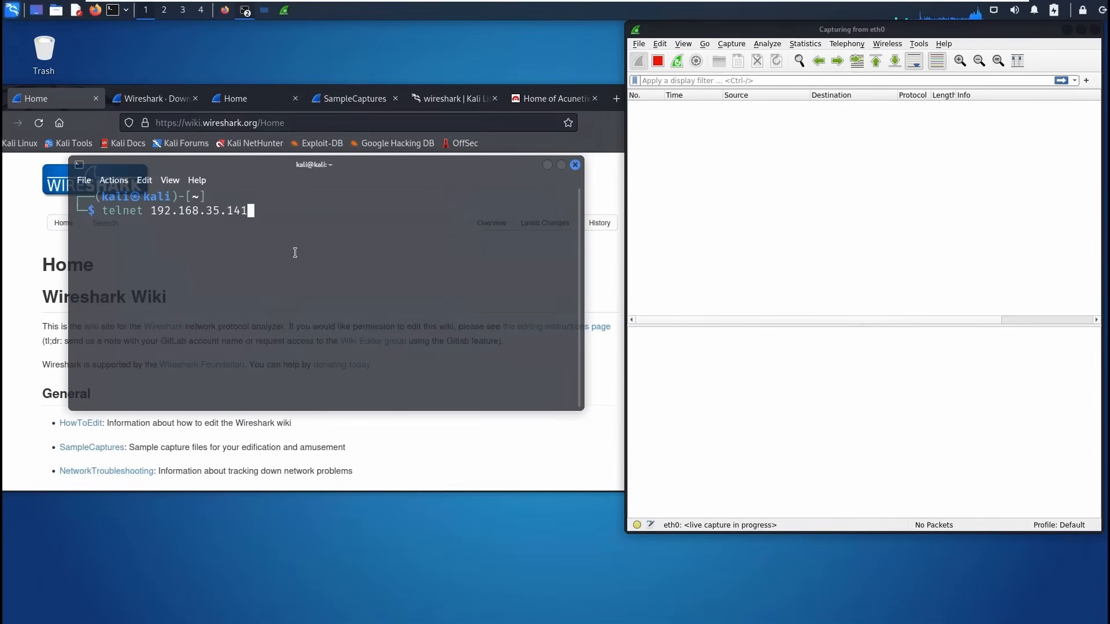
{"action": "key", "text": "Return"}
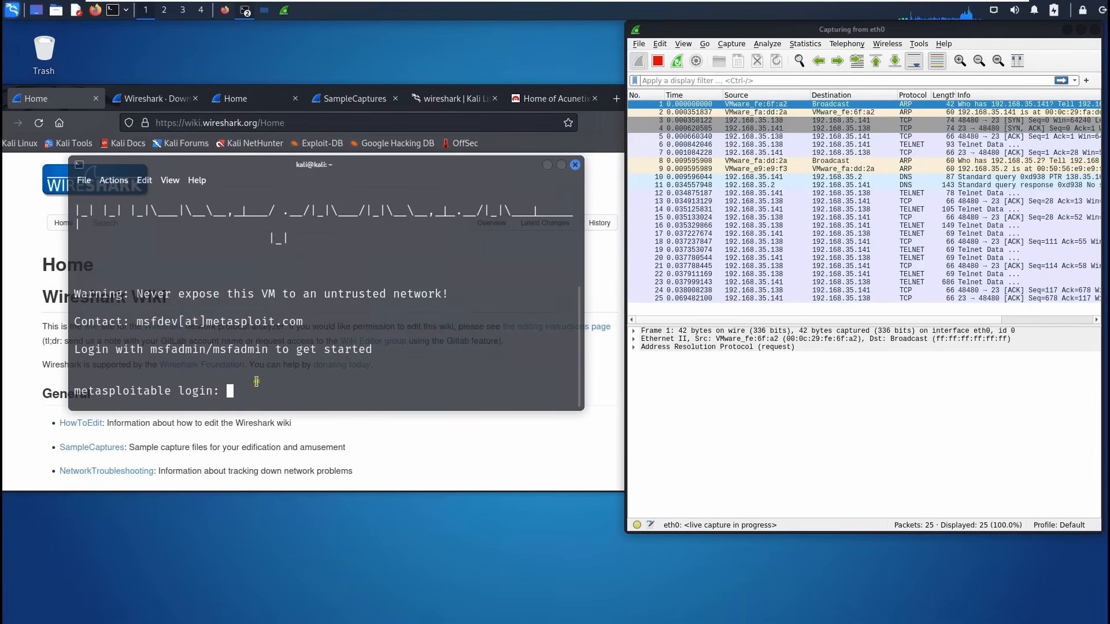
Make the terminal window taller and wider.
{"action": "left_click_drag", "start_coordinate": [488, 156], "coordinate": [488, 22]}
{"action": "left_click", "coordinate": [586, 213]}
{"action": "left_click", "coordinate": [552, 61]}
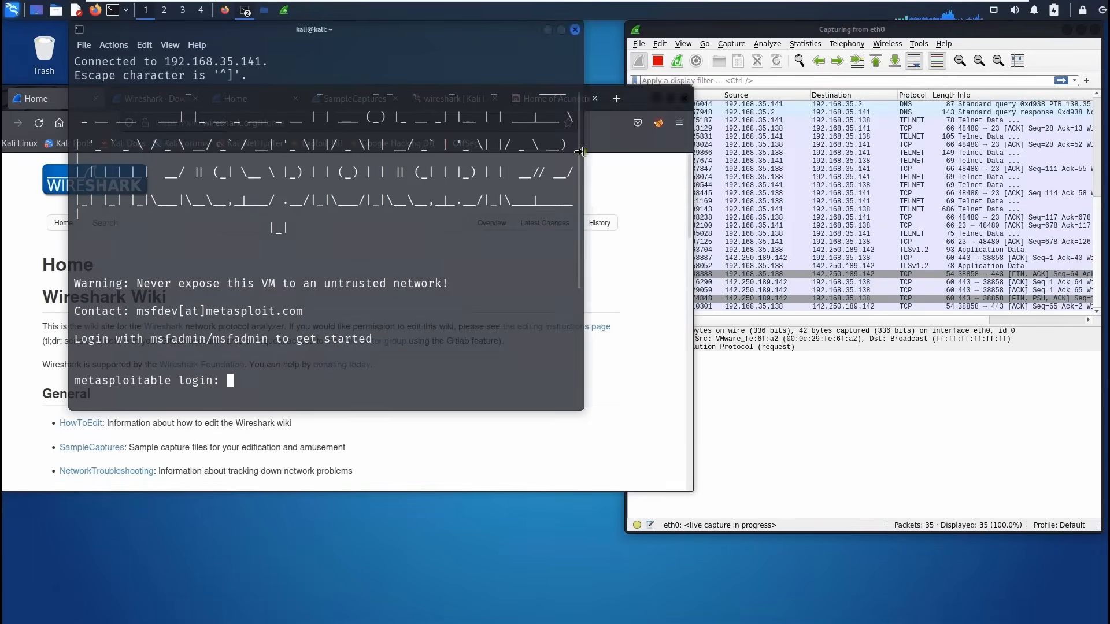
{"action": "left_click_drag", "start_coordinate": [584, 154], "coordinate": [683, 155]}
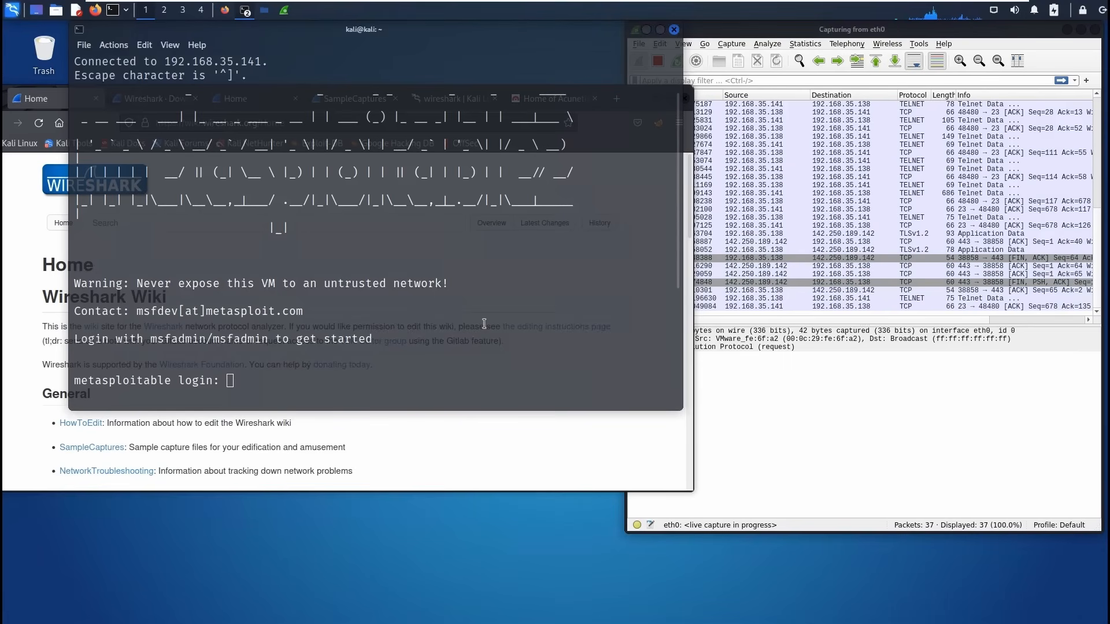
Log into Metasploitable over telnet with its default user name and password.
{"action": "type", "text": "m"}
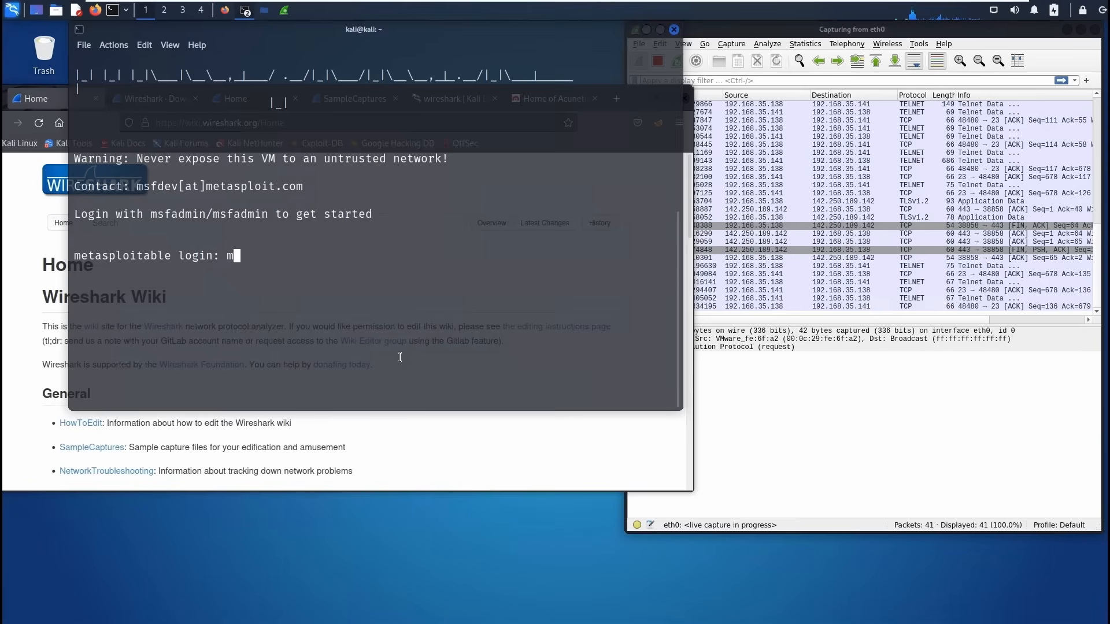
{"action": "type", "text": "sfadmin"}
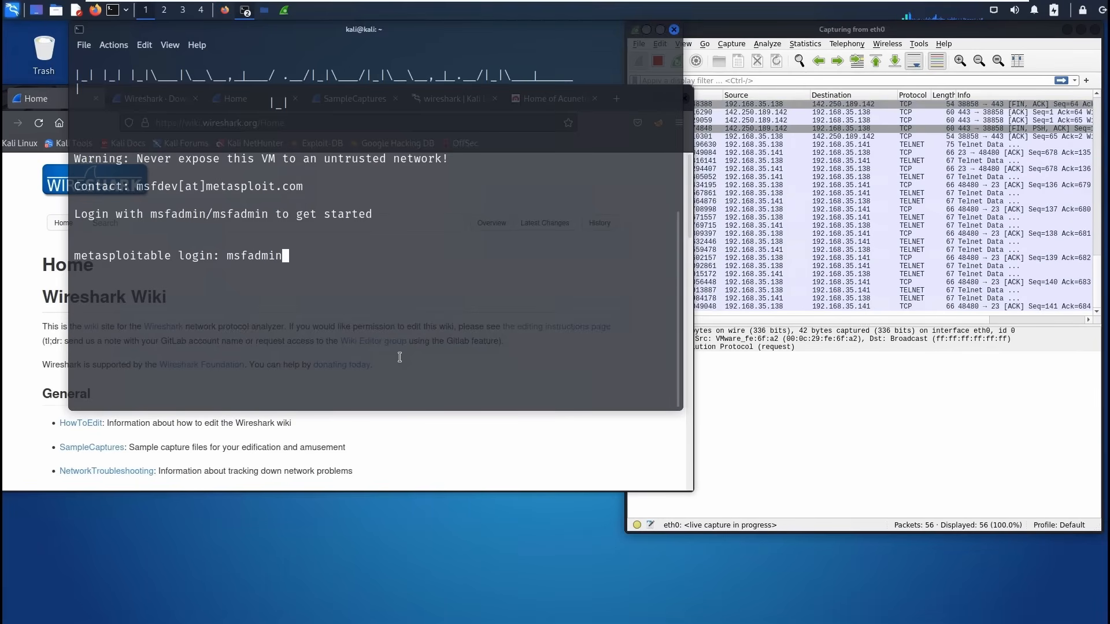
{"action": "key", "text": "Return"}
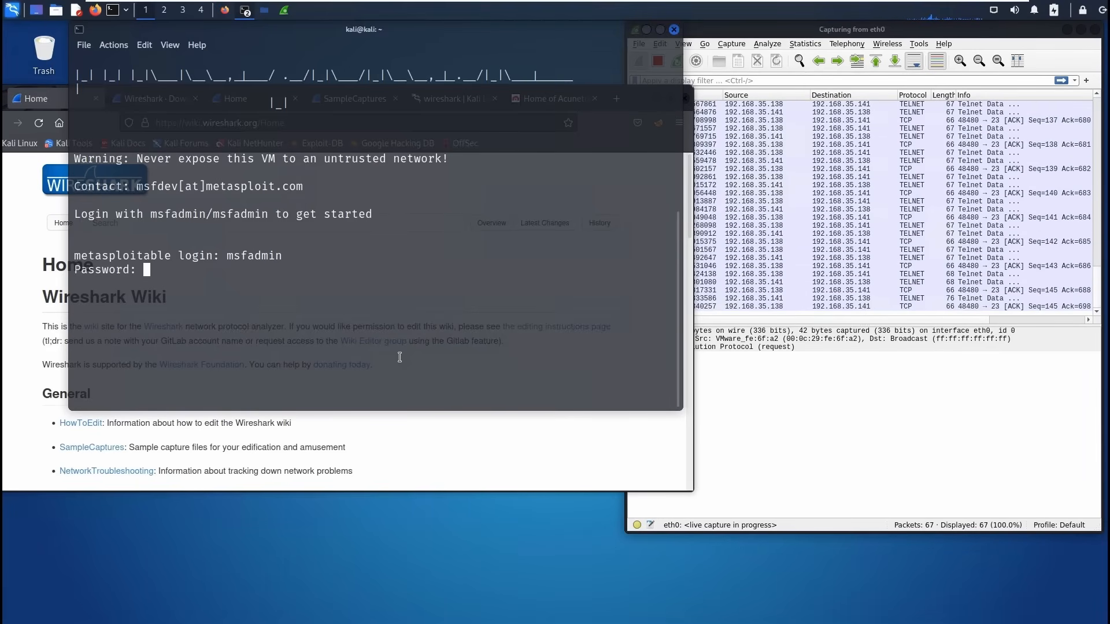
{"action": "type", "text": "msf"}
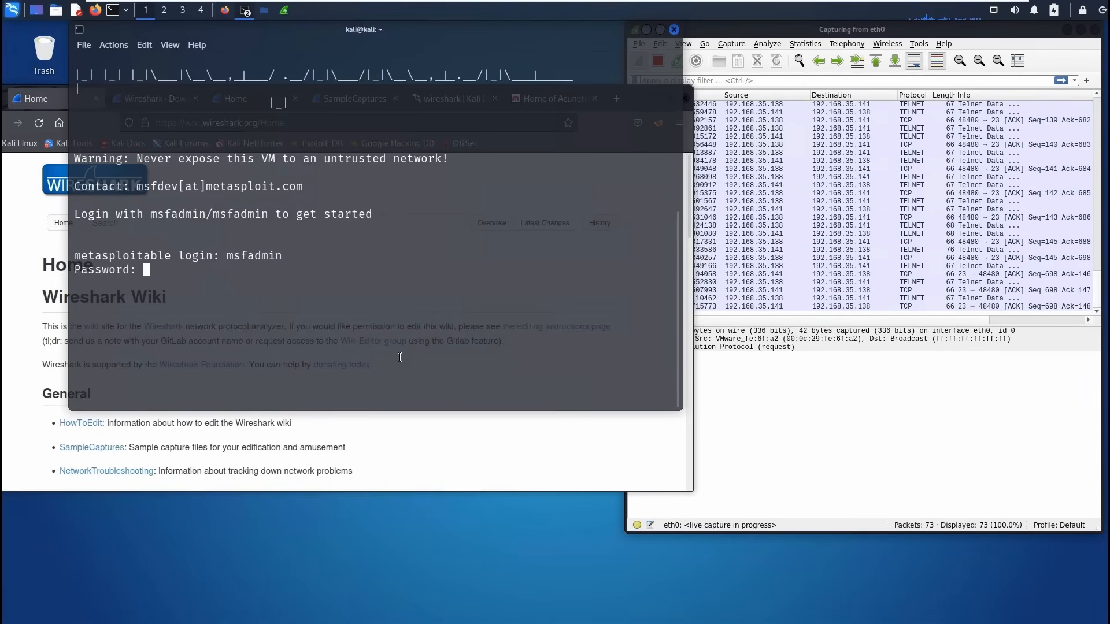
{"action": "type", "text": "admin"}
{"action": "key", "text": "Return"}
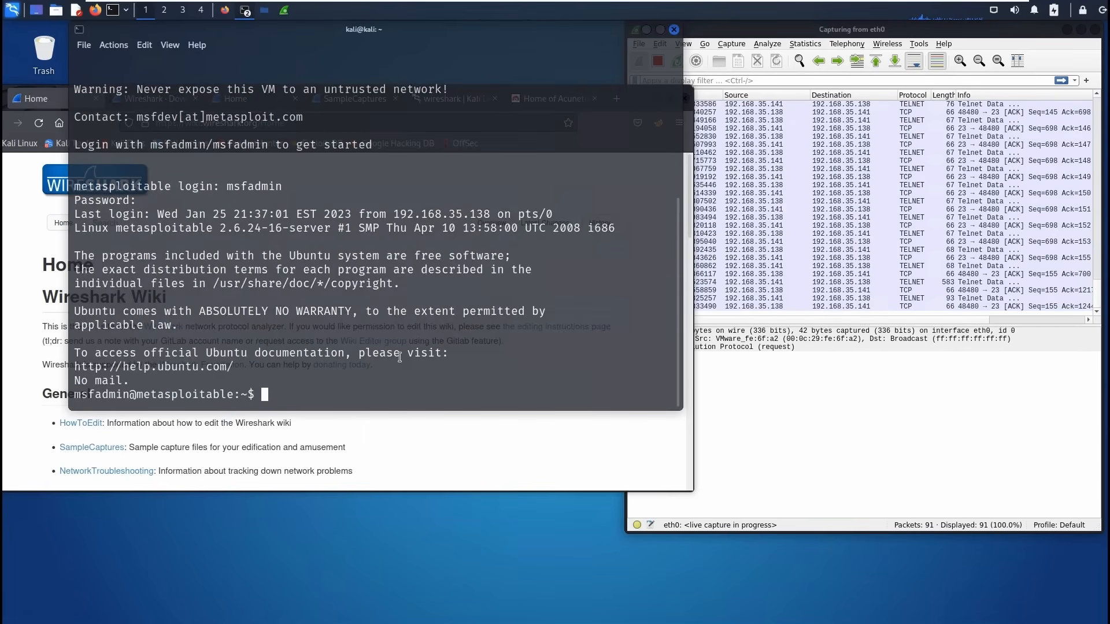
Enter the ifconfig command, then bring Wireshark forward.
{"action": "type", "text": "ifco"}
{"action": "key", "text": "BackSpace"}
{"action": "key", "text": "BackSpace"}
{"action": "key", "text": "BackSpace"}
{"action": "key", "text": "BackSpace"}
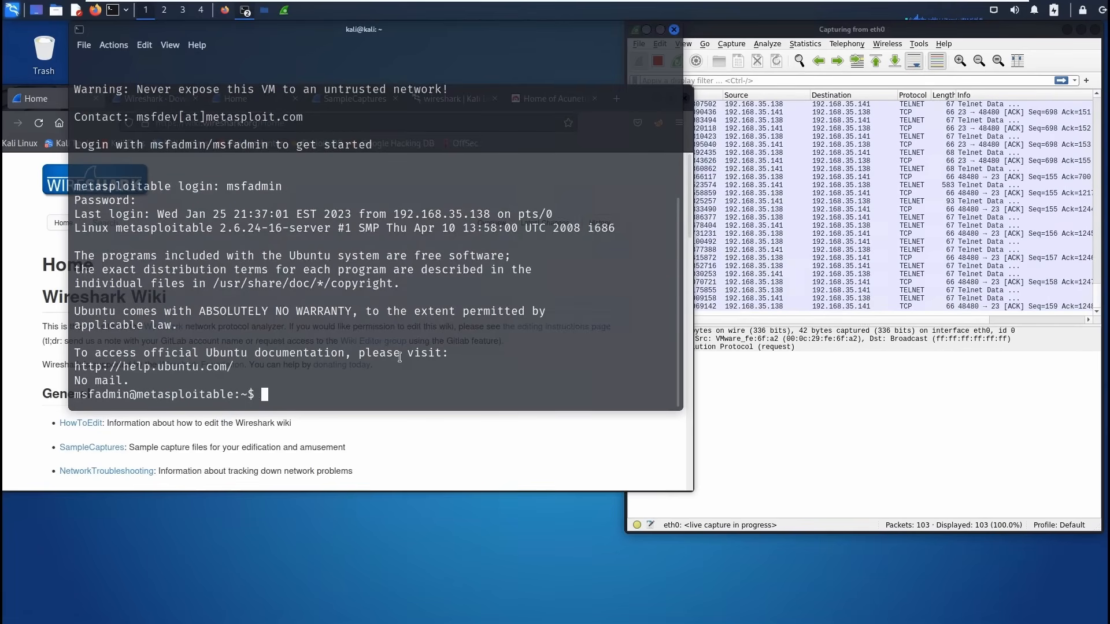
{"action": "type", "text": "ifconfig"}
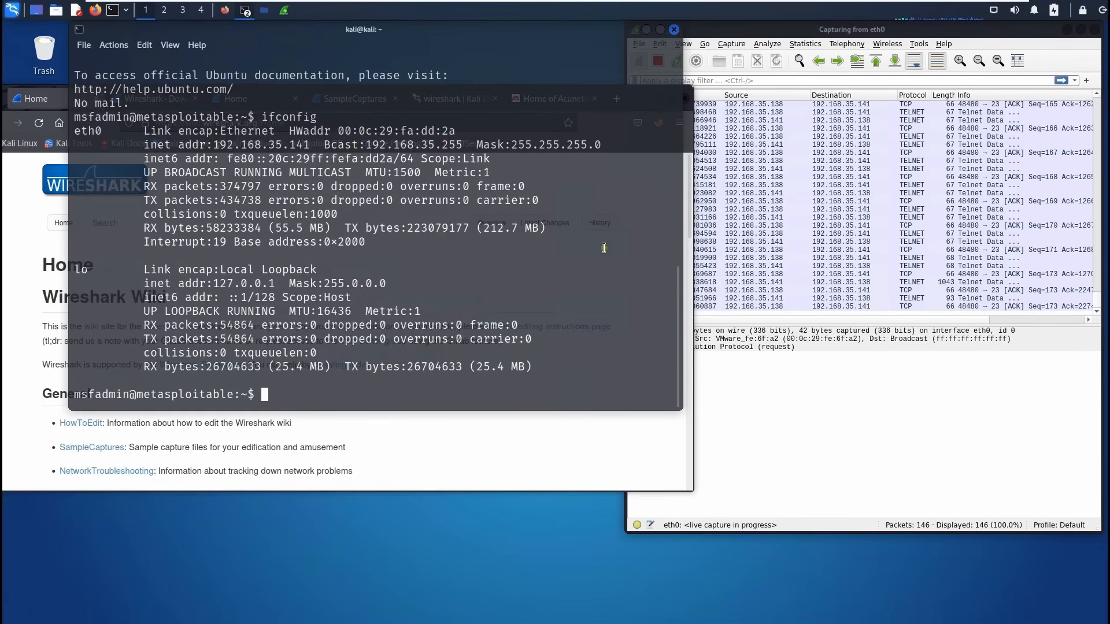
{"action": "left_click", "coordinate": [856, 30]}
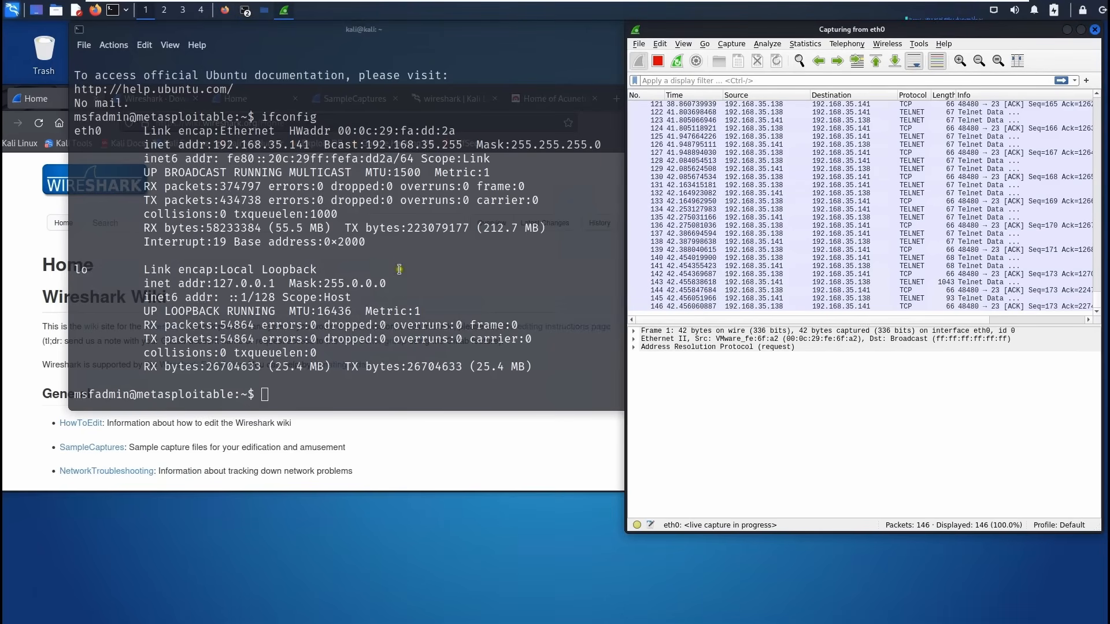
Maximize Wireshark and stop the live capture at 146 packets.
{"action": "double_click", "coordinate": [901, 27]}
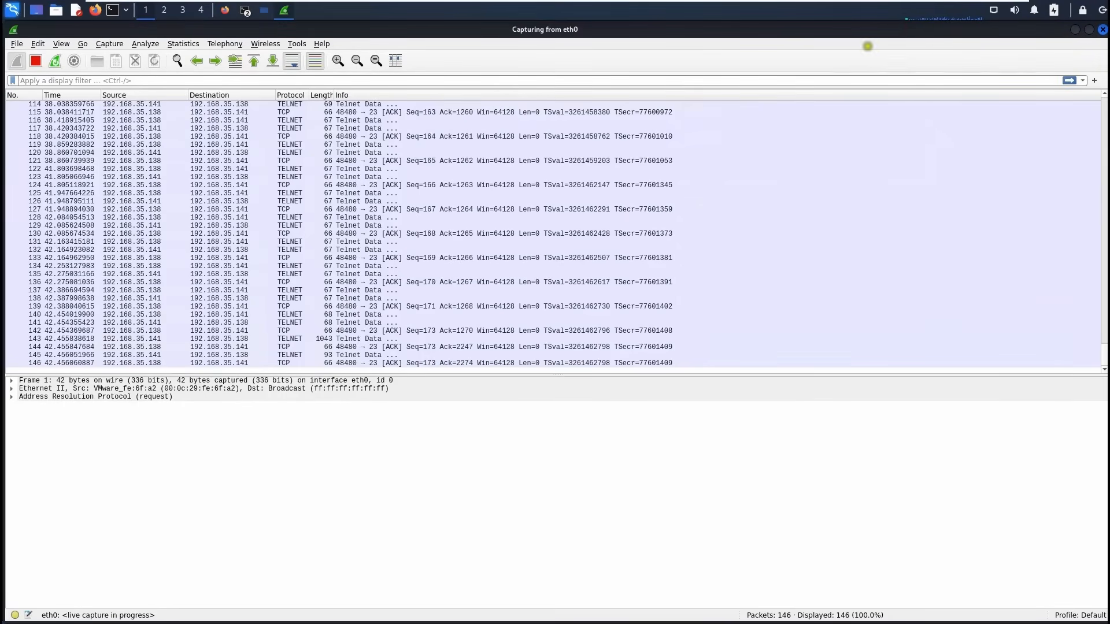
{"action": "left_click", "coordinate": [35, 61]}
{"action": "left_click", "coordinate": [344, 218]}
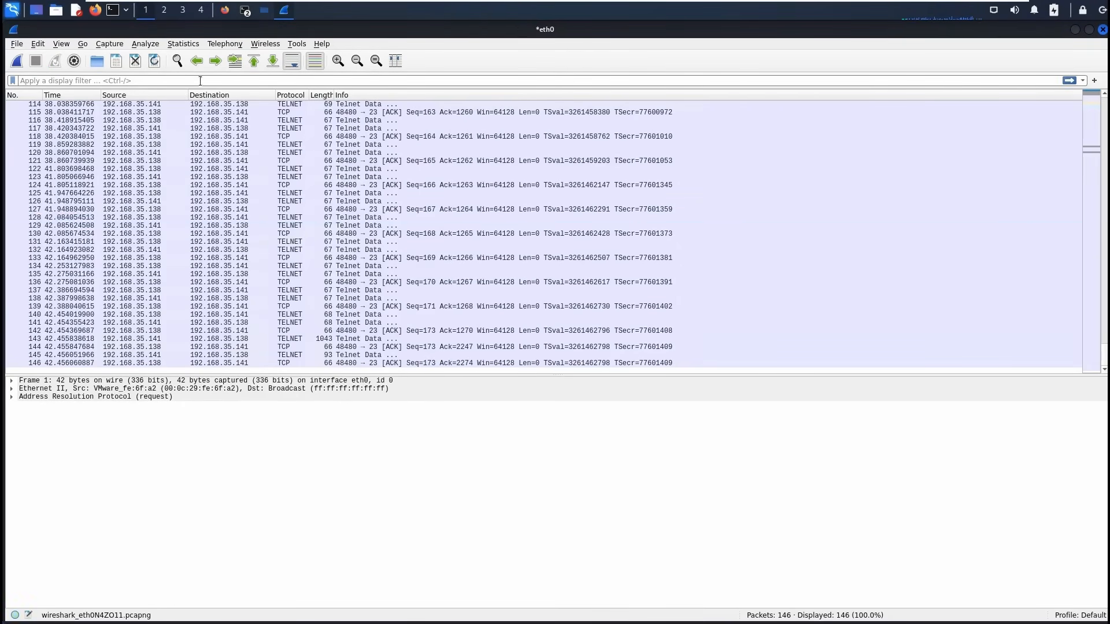
Apply the telnet display filter and widen the Length column.
{"action": "left_click", "coordinate": [202, 80]}
{"action": "type", "text": "telne"}
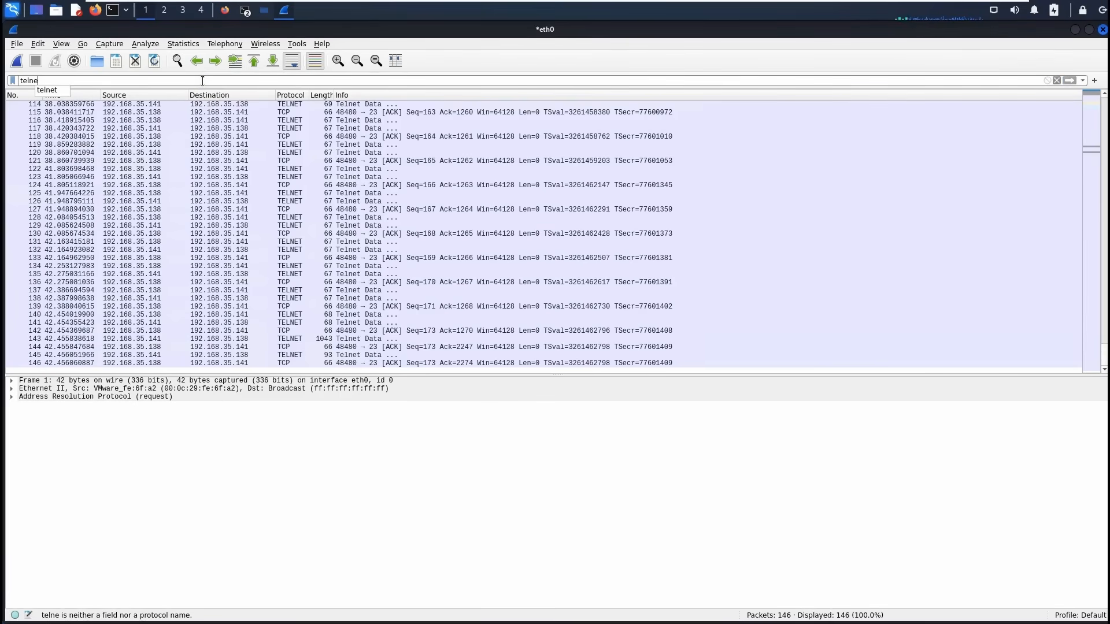
{"action": "key", "text": "Down"}
{"action": "key", "text": "Return"}
{"action": "key", "text": "Return"}
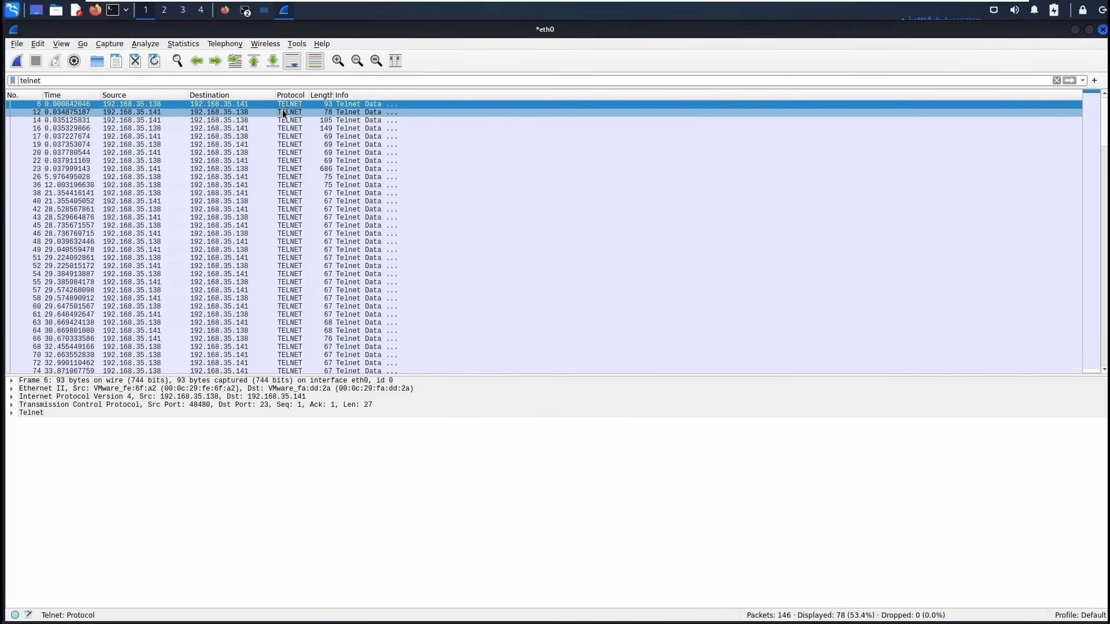
{"action": "left_click_drag", "start_coordinate": [333, 92], "coordinate": [379, 94]}
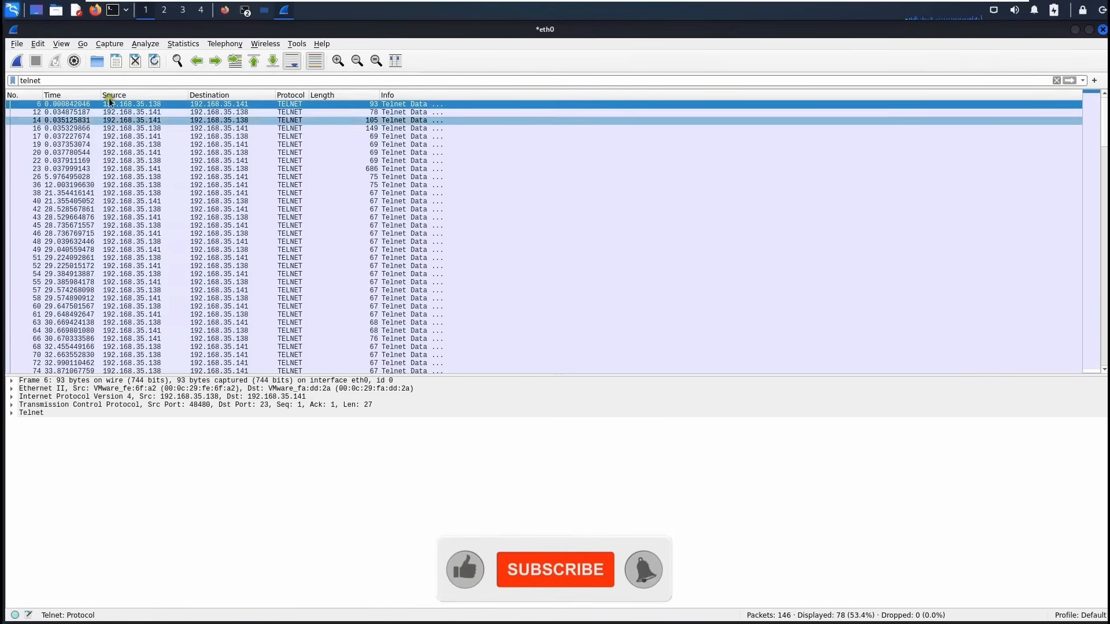
{"action": "left_click", "coordinate": [59, 44]}
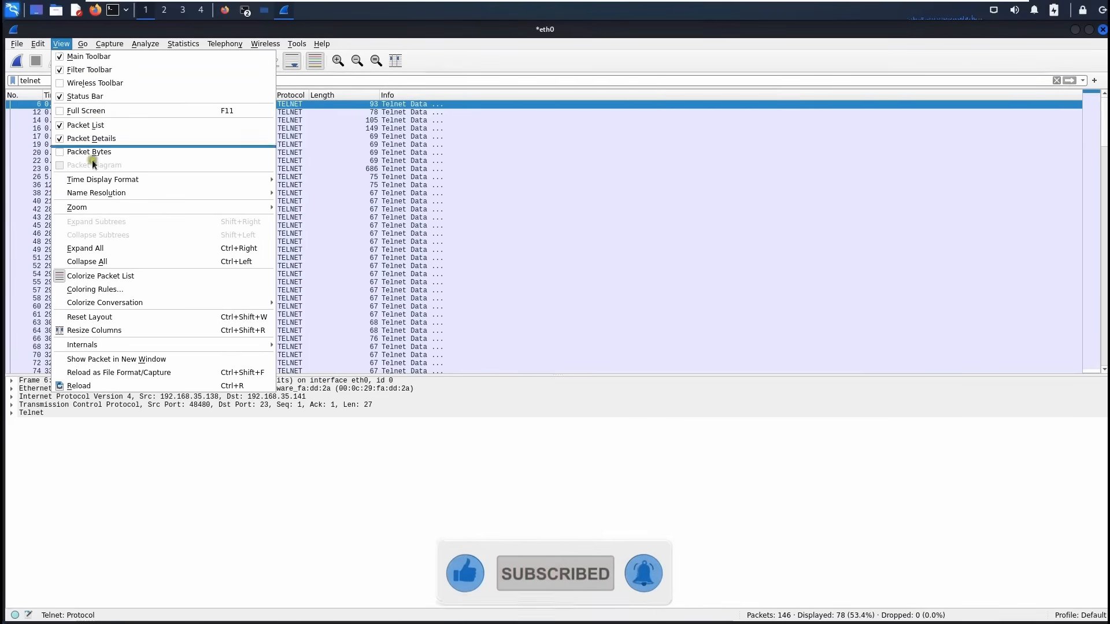
{"action": "mouse_move", "coordinate": [85, 46]}
{"action": "mouse_move", "coordinate": [43, 44]}
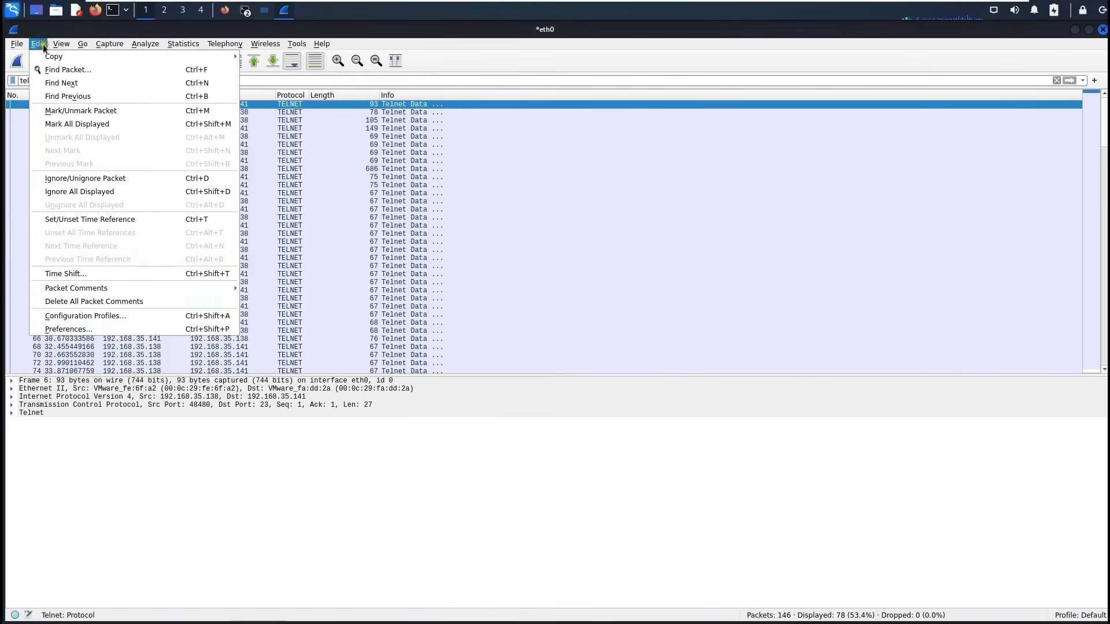
{"action": "left_click", "coordinate": [92, 329]}
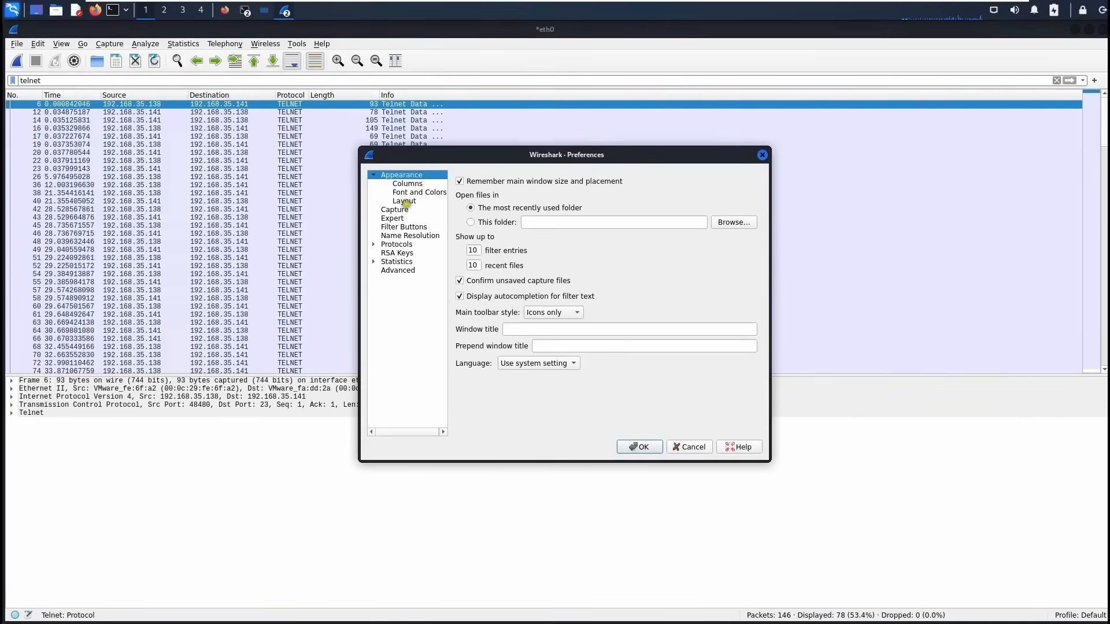
{"action": "left_click", "coordinate": [412, 185]}
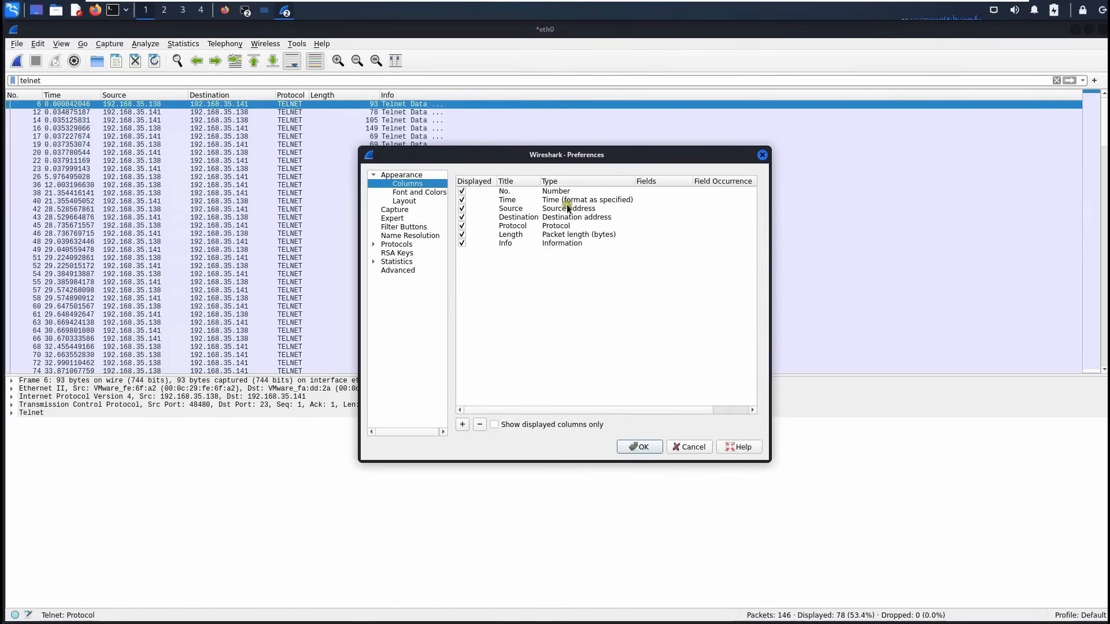
{"action": "left_click", "coordinate": [465, 425]}
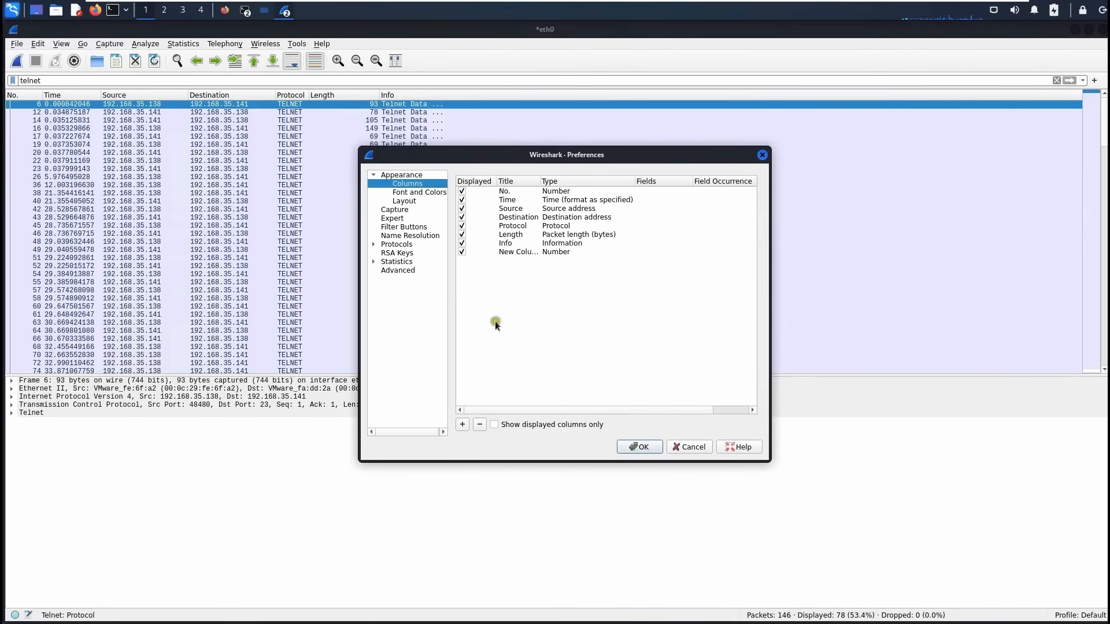
{"action": "left_click", "coordinate": [522, 252]}
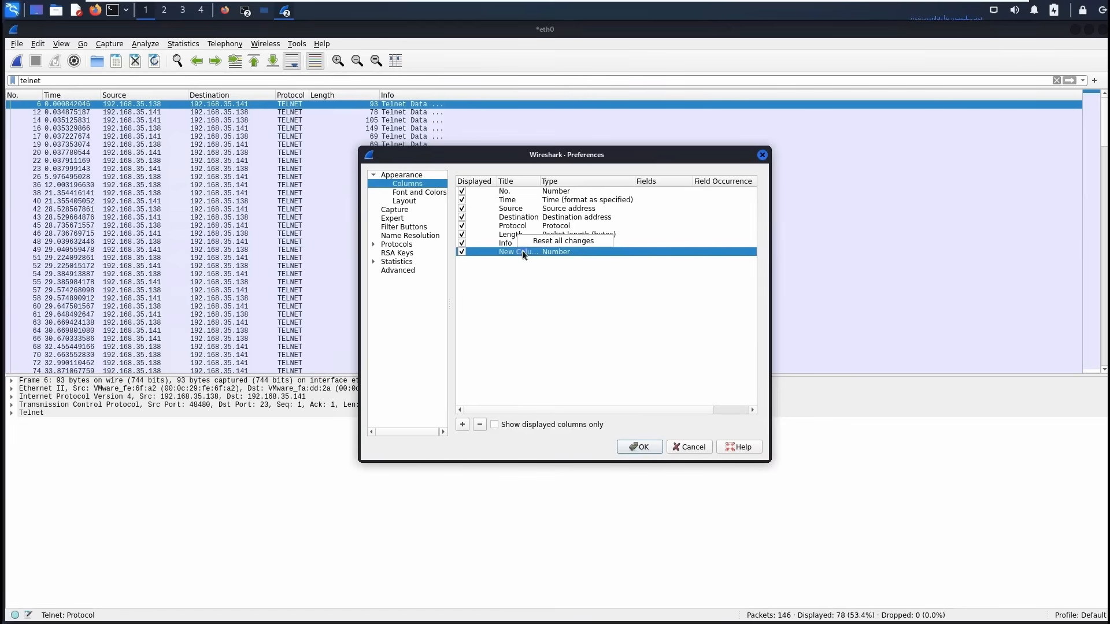
{"action": "double_click", "coordinate": [522, 251]}
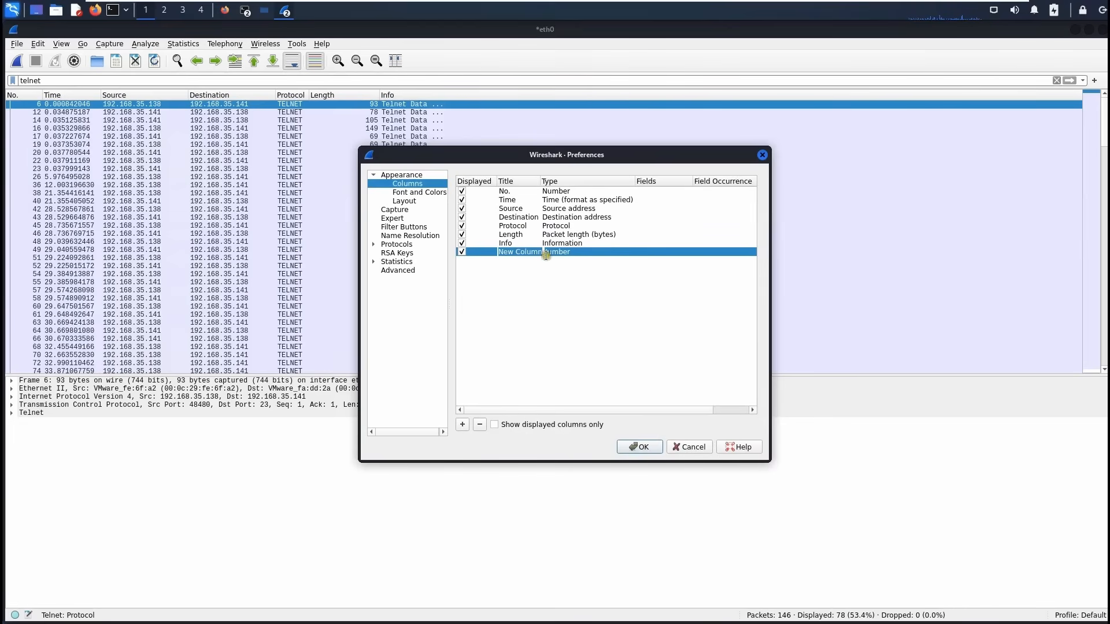
{"action": "left_click", "coordinate": [555, 255]}
{"action": "left_click", "coordinate": [516, 251]}
{"action": "left_click", "coordinate": [678, 445]}
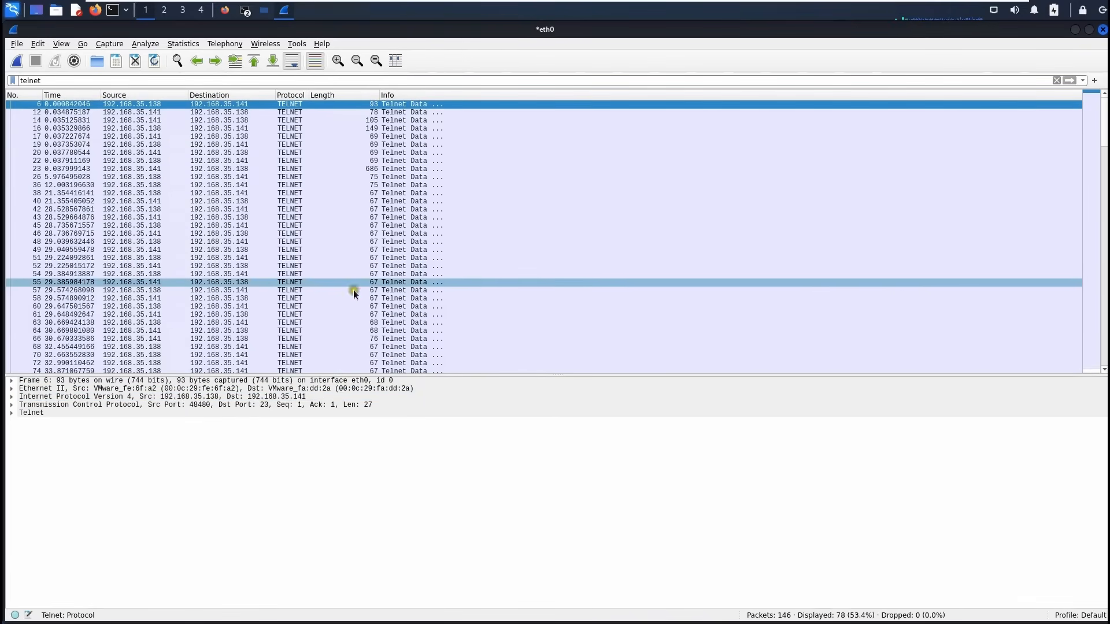
Scroll the telnet packet list and expand the TCP and Telnet detail sections.
{"action": "scroll", "coordinate": [318, 312], "scroll_direction": "down", "scroll_amount": 2}
{"action": "scroll", "coordinate": [321, 312], "scroll_direction": "down", "scroll_amount": 2}
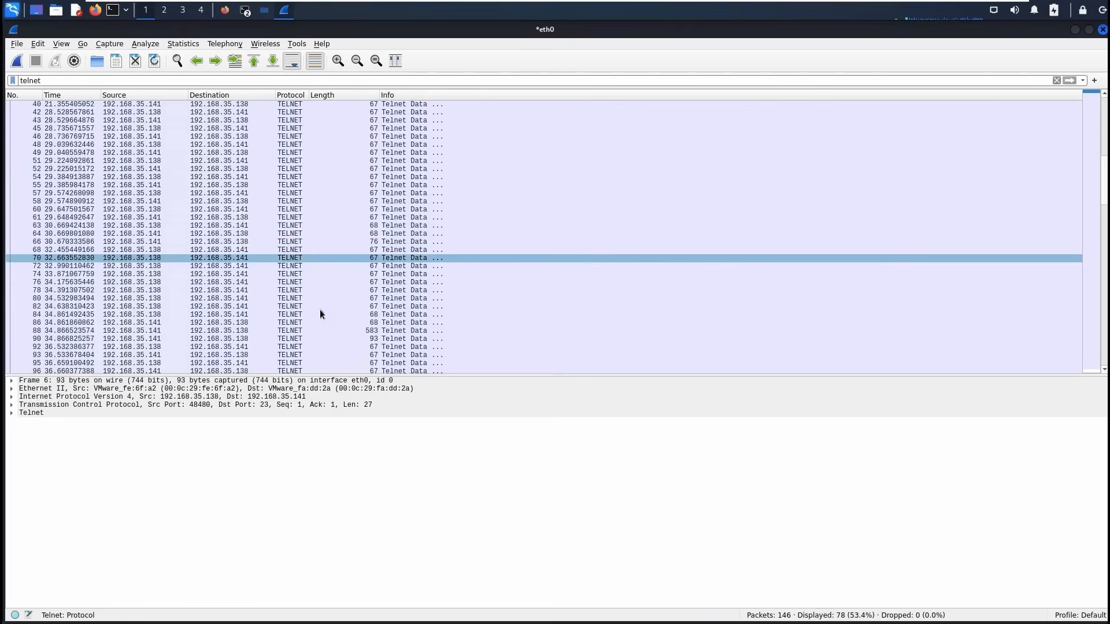
{"action": "scroll", "coordinate": [320, 312], "scroll_direction": "down", "scroll_amount": 2}
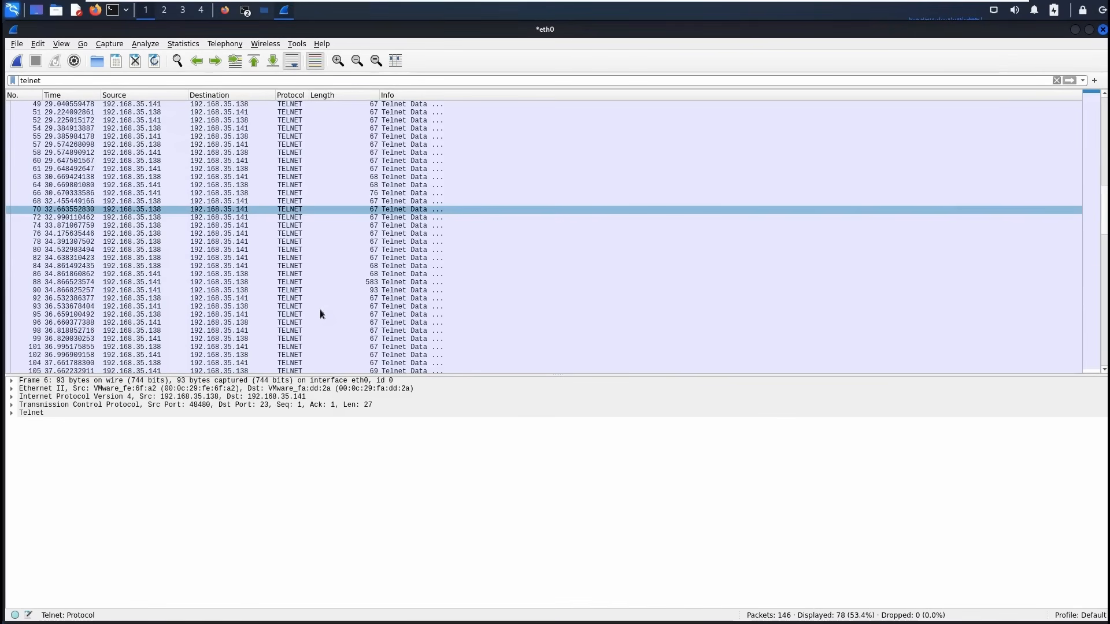
{"action": "scroll", "coordinate": [276, 260], "scroll_direction": "down", "scroll_amount": 3}
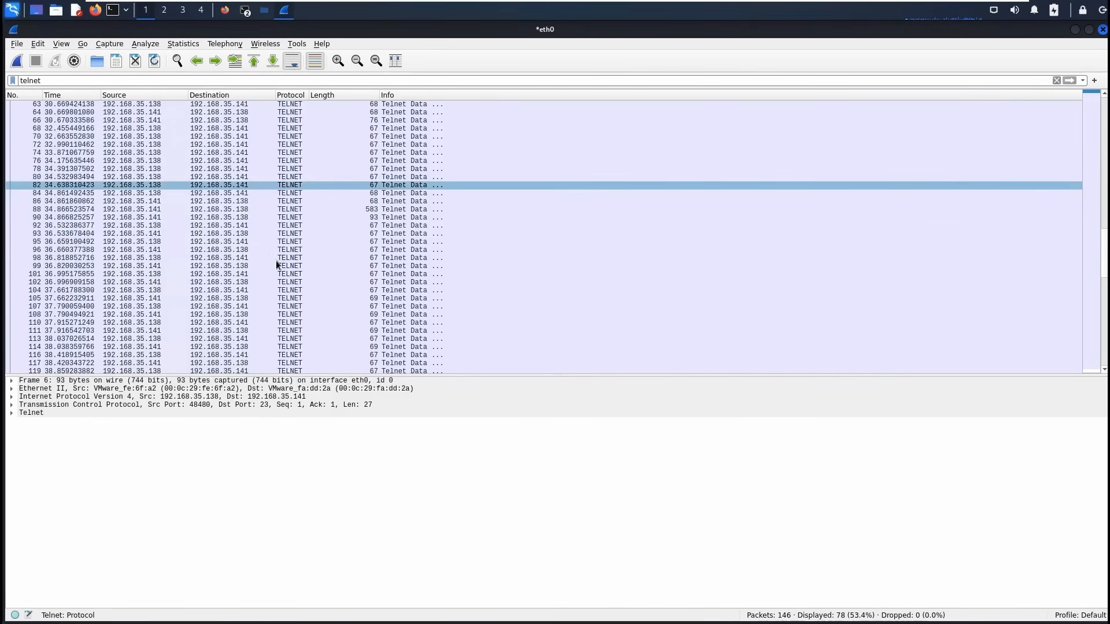
{"action": "left_click", "coordinate": [11, 412]}
{"action": "left_click", "coordinate": [12, 405]}
{"action": "scroll", "coordinate": [303, 504], "scroll_direction": "down", "scroll_amount": 3}
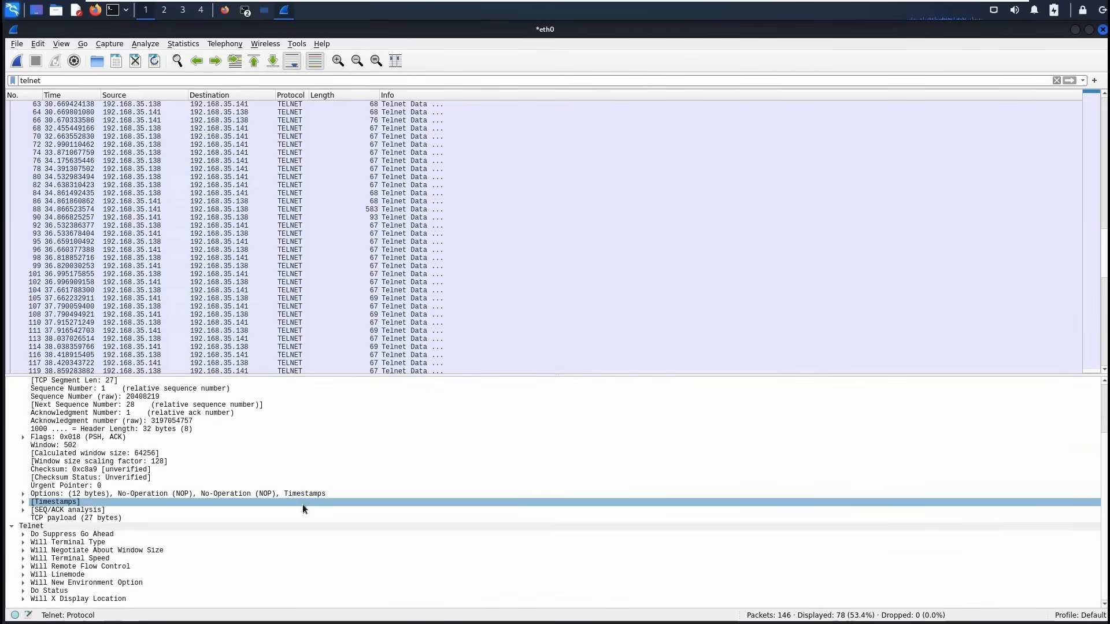
{"action": "scroll", "coordinate": [302, 451], "scroll_direction": "up", "scroll_amount": 2}
{"action": "scroll", "coordinate": [298, 346], "scroll_direction": "down", "scroll_amount": 6}
Inspect packet 143 with the interface listing, expanding its IP details.
{"action": "left_click", "coordinate": [295, 355]}
{"action": "scroll", "coordinate": [298, 450], "scroll_direction": "down", "scroll_amount": 5}
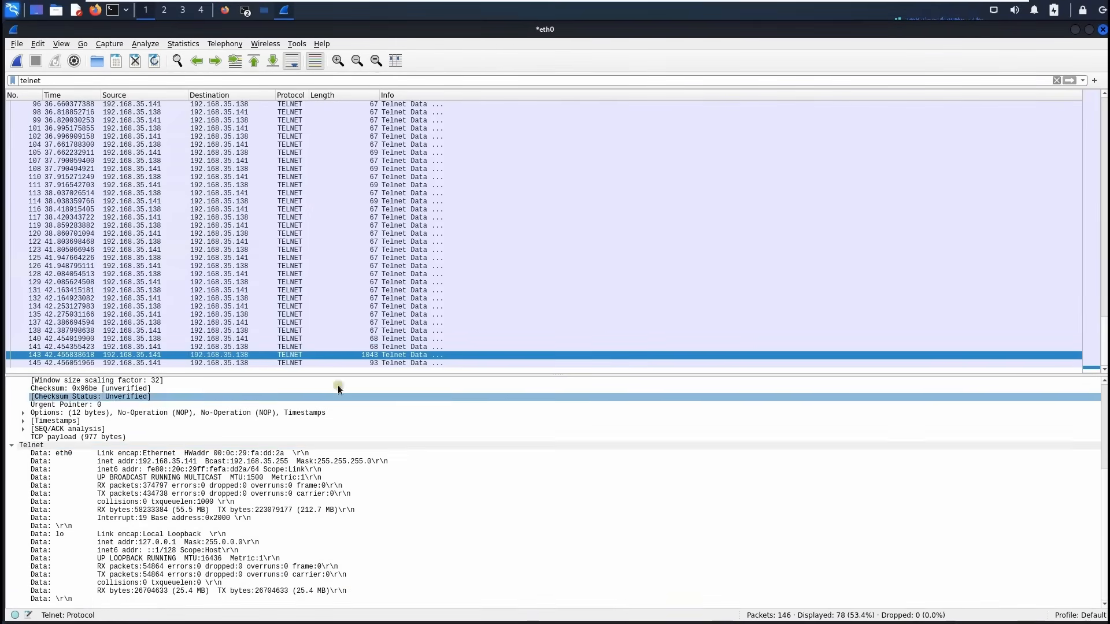
{"action": "scroll", "coordinate": [289, 439], "scroll_direction": "up", "scroll_amount": 3}
{"action": "scroll", "coordinate": [149, 516], "scroll_direction": "up", "scroll_amount": 3}
{"action": "left_click", "coordinate": [11, 397]}
{"action": "scroll", "coordinate": [272, 261], "scroll_direction": "up", "scroll_amount": 4}
Step through the early telnet data packets, including packet 36.
{"action": "left_click", "coordinate": [280, 185]}
{"action": "scroll", "coordinate": [288, 497], "scroll_direction": "down", "scroll_amount": 9}
{"action": "scroll", "coordinate": [341, 261], "scroll_direction": "up", "scroll_amount": 11}
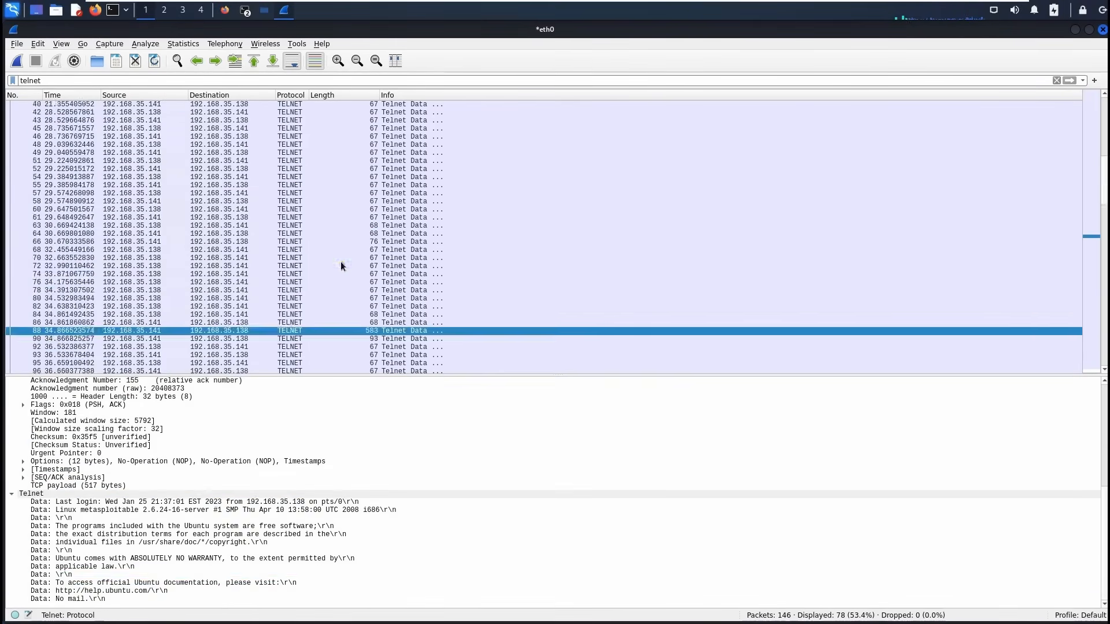
{"action": "left_click", "coordinate": [324, 120]}
{"action": "left_click", "coordinate": [304, 130]}
{"action": "key", "text": "Down"}
{"action": "key", "text": "Down"}
{"action": "key", "text": "Down"}
{"action": "key", "text": "Down"}
{"action": "key", "text": "Down"}
{"action": "scroll", "coordinate": [304, 131], "scroll_direction": "down", "scroll_amount": 2}
{"action": "scroll", "coordinate": [350, 477], "scroll_direction": "down", "scroll_amount": 5}
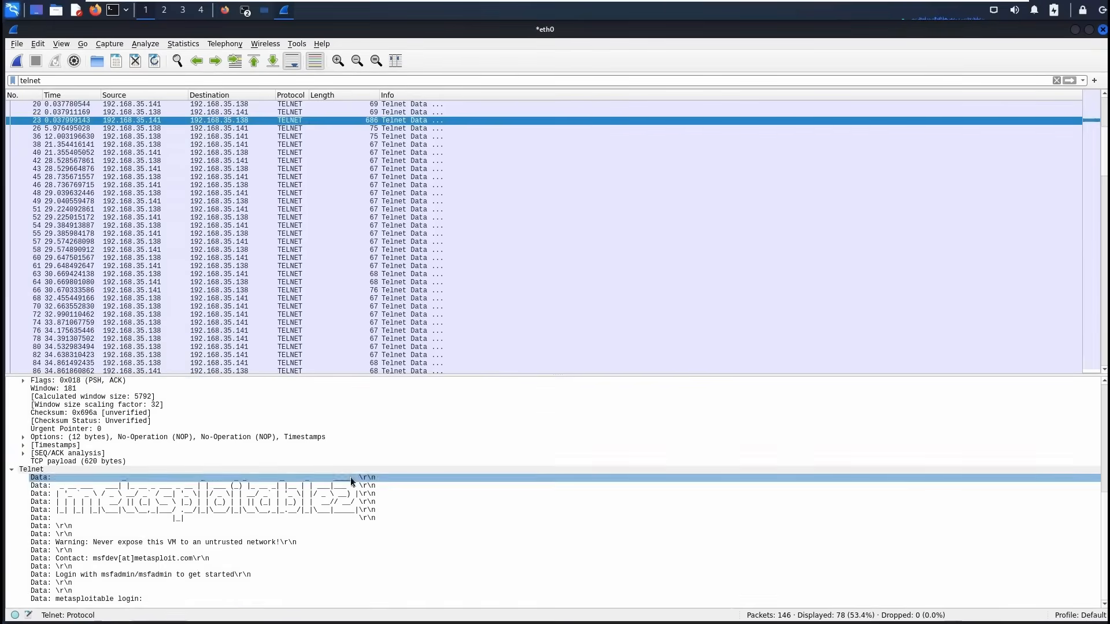
{"action": "key", "text": "Down"}
{"action": "left_click", "coordinate": [368, 140]}
{"action": "key", "text": "Down"}
{"action": "key", "text": "Down"}
{"action": "key", "text": "Down"}
{"action": "key", "text": "Down"}
{"action": "key", "text": "Down"}
{"action": "key", "text": "Down"}
{"action": "key", "text": "Down"}
{"action": "key", "text": "Down"}
{"action": "key", "text": "Down"}
{"action": "key", "text": "Down"}
{"action": "key", "text": "Down"}
{"action": "key", "text": "Down"}
{"action": "key", "text": "Down"}
{"action": "key", "text": "Down"}
{"action": "key", "text": "Down"}
{"action": "key", "text": "Down"}
{"action": "key", "text": "Down"}
{"action": "key", "text": "Down"}
{"action": "key", "text": "Down"}
{"action": "key", "text": "Down"}
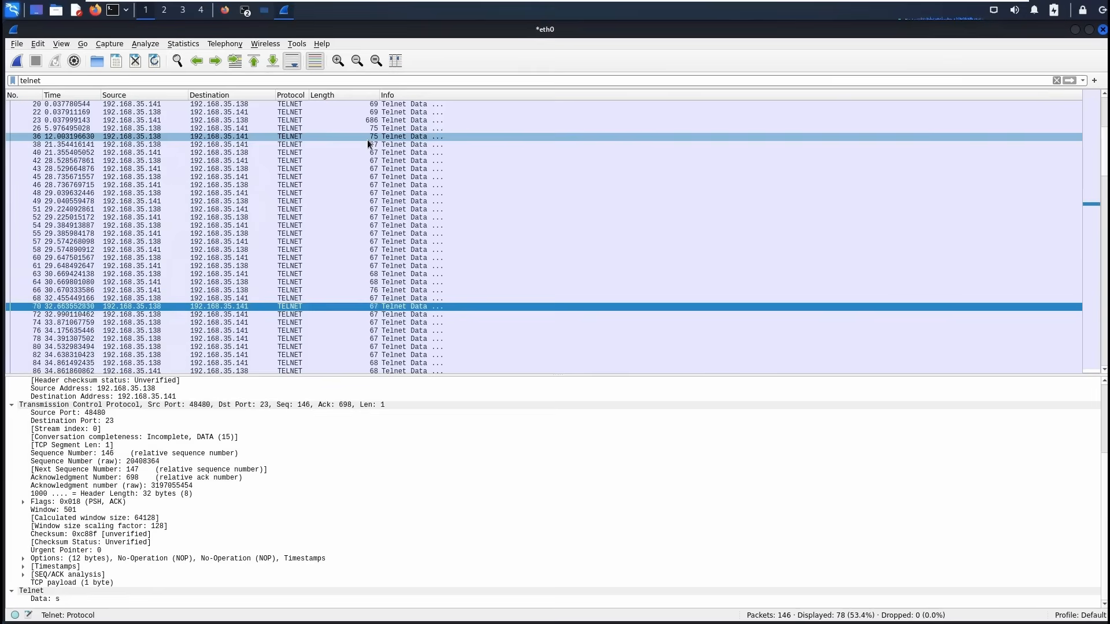
{"action": "key", "text": "Up"}
{"action": "key", "text": "Up"}
{"action": "key", "text": "Up"}
{"action": "key", "text": "Up"}
{"action": "key", "text": "Up"}
{"action": "key", "text": "Up"}
{"action": "key", "text": "Up"}
{"action": "key", "text": "Up"}
{"action": "key", "text": "Up"}
{"action": "key", "text": "Up"}
{"action": "key", "text": "Up"}
{"action": "key", "text": "Up"}
{"action": "key", "text": "Up"}
{"action": "key", "text": "Up"}
{"action": "key", "text": "Up"}
{"action": "key", "text": "Up"}
{"action": "key", "text": "Up"}
{"action": "key", "text": "Up"}
{"action": "key", "text": "Up"}
{"action": "key", "text": "Up"}
{"action": "key", "text": "Up"}
{"action": "key", "text": "Up"}
{"action": "key", "text": "Up"}
{"action": "key", "text": "Up"}
{"action": "key", "text": "Up"}
{"action": "scroll", "coordinate": [272, 173], "scroll_direction": "up", "scroll_amount": 2}
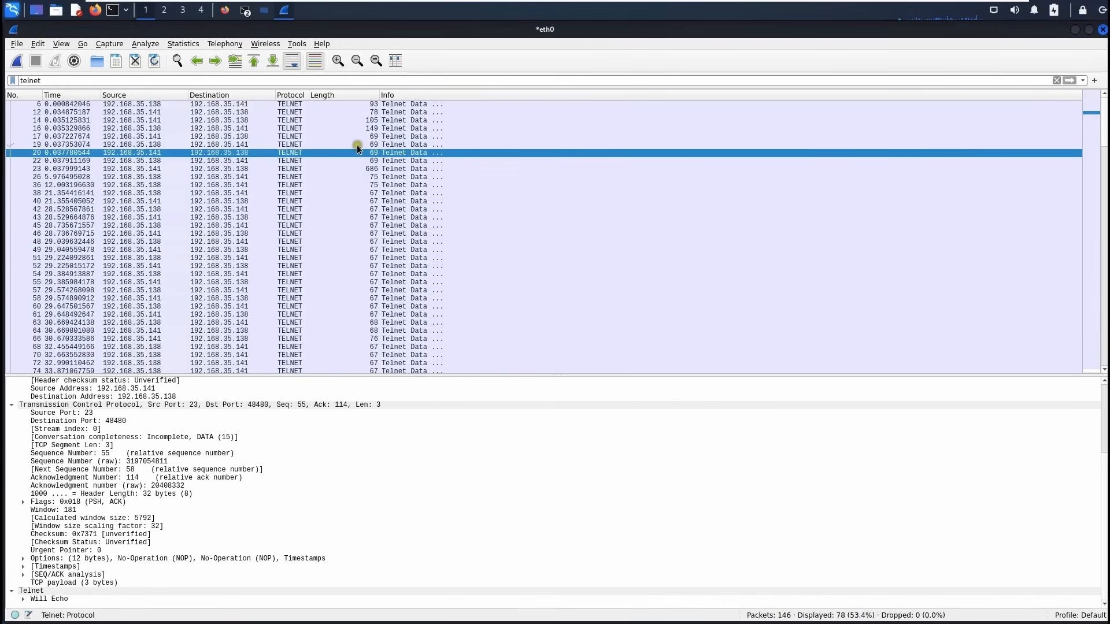
Show packet 23's Telnet Data lines with the Metasploitable login banner.
{"action": "left_click", "coordinate": [355, 170]}
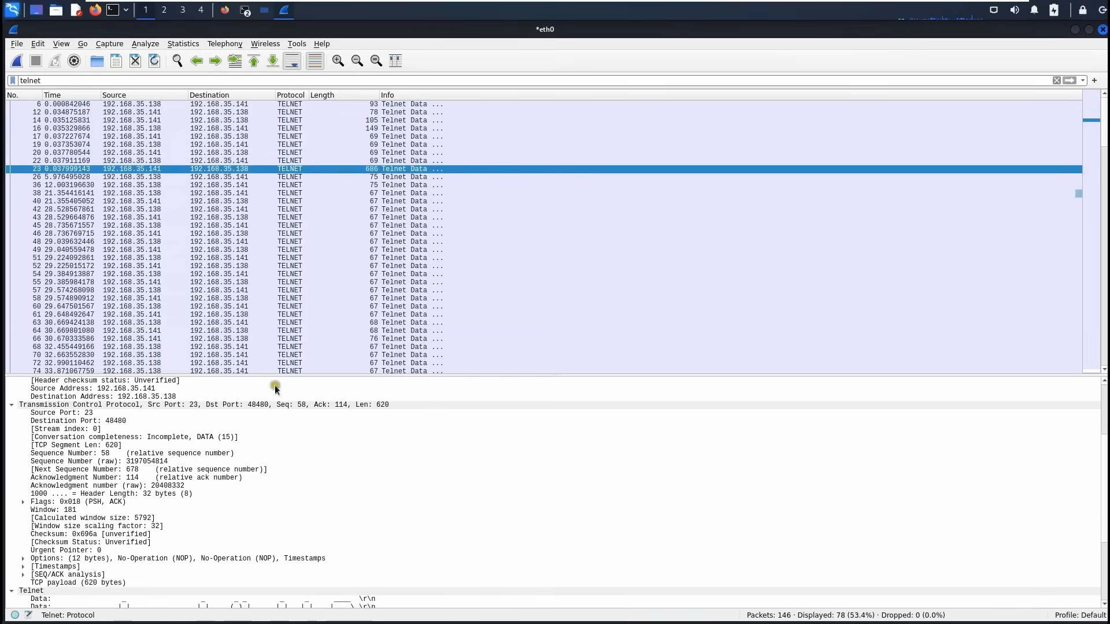
{"action": "scroll", "coordinate": [50, 587], "scroll_direction": "down", "scroll_amount": 3}
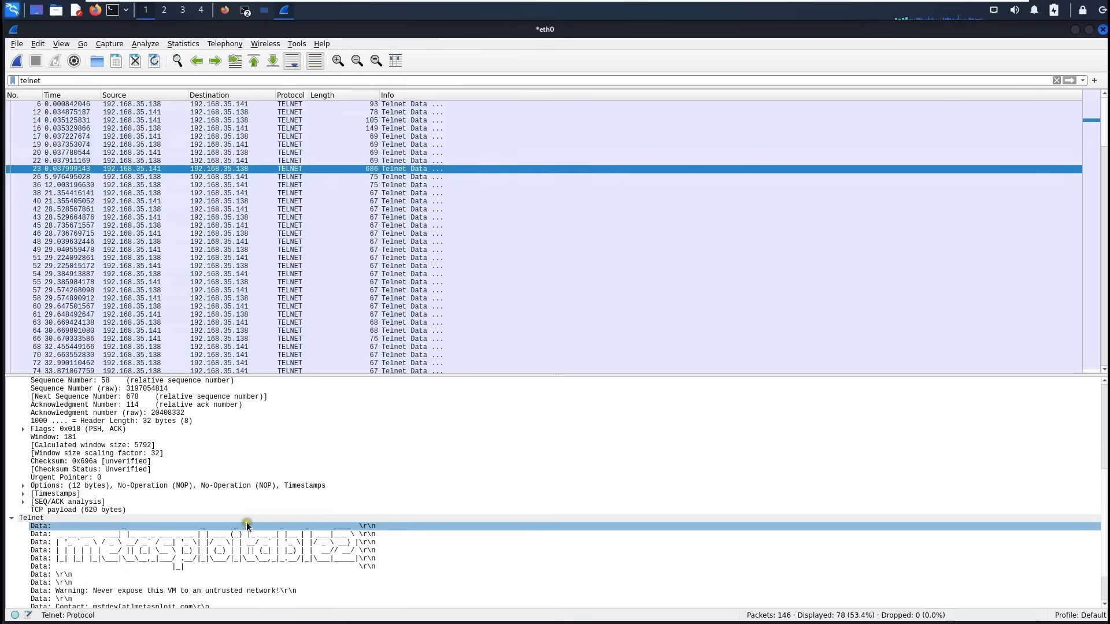
{"action": "scroll", "coordinate": [248, 522], "scroll_direction": "down", "scroll_amount": 2}
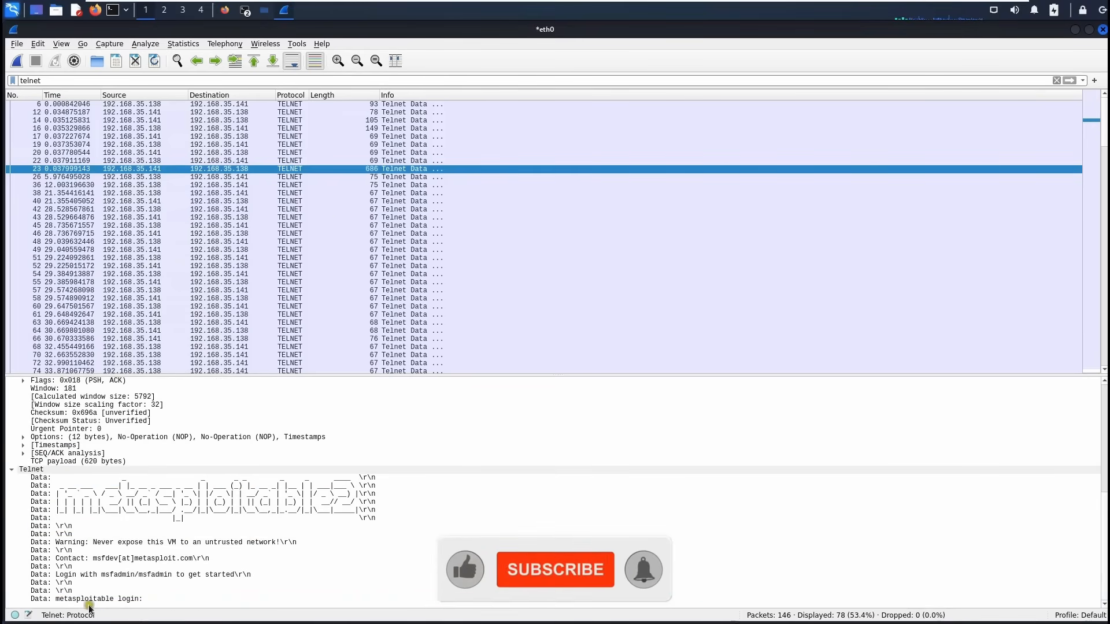
Follow the TCP stream of packet 23 to show the whole telnet conversation.
{"action": "right_click", "coordinate": [251, 167]}
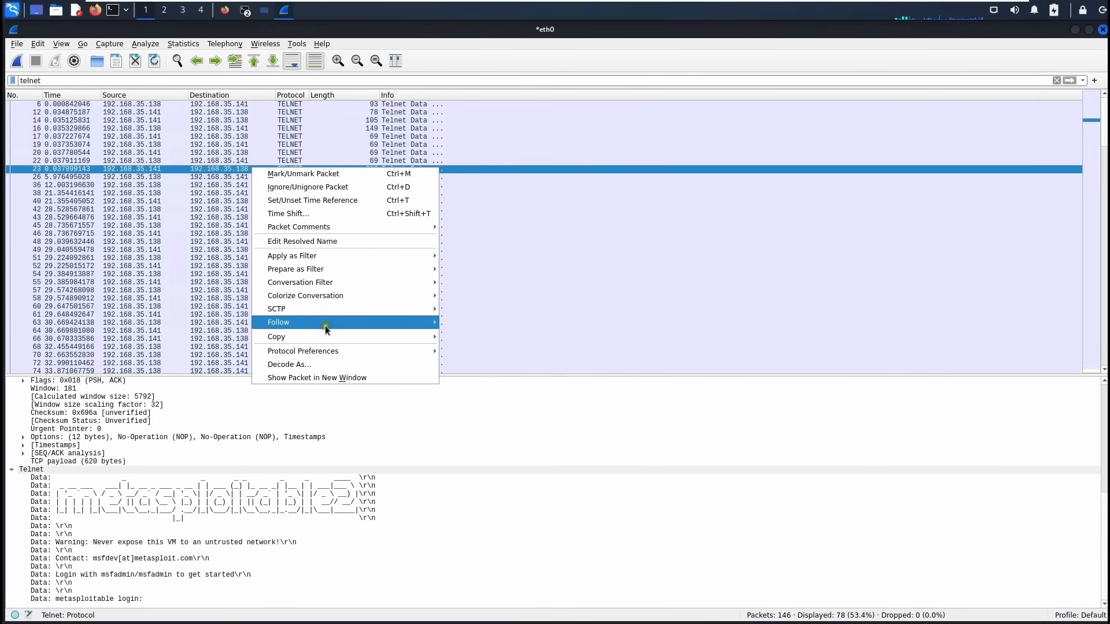
{"action": "mouse_move", "coordinate": [327, 330]}
{"action": "left_click", "coordinate": [475, 323]}
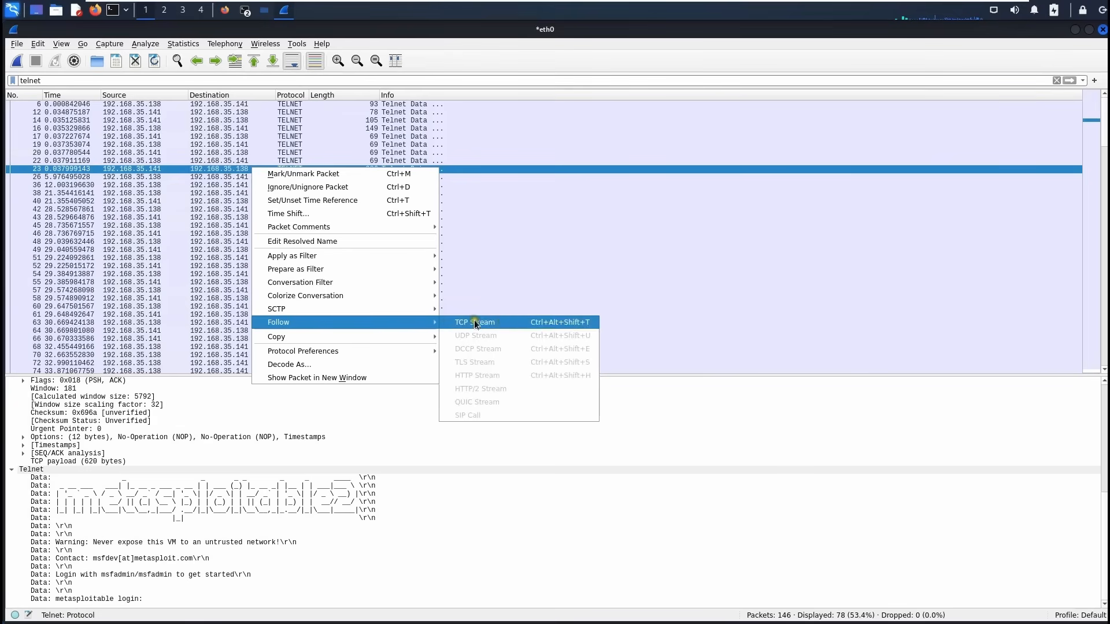
{"action": "left_click", "coordinate": [541, 322]}
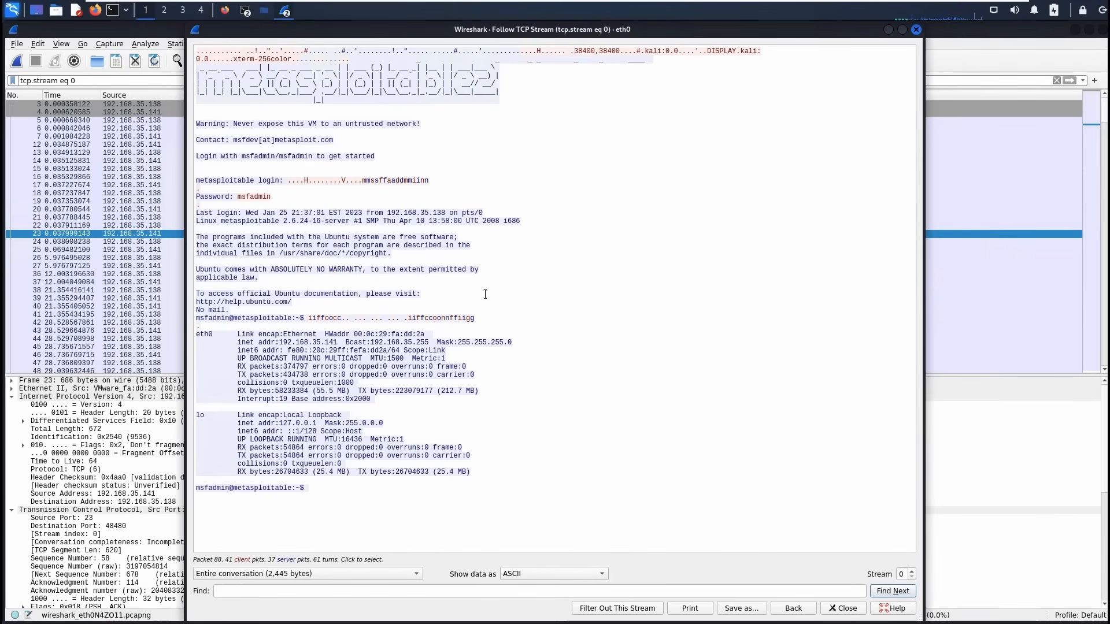
Highlight the cleartext login name, password, ifconfig command and interface output.
{"action": "left_click", "coordinate": [196, 182]}
{"action": "left_click_drag", "start_coordinate": [196, 182], "coordinate": [437, 180]}
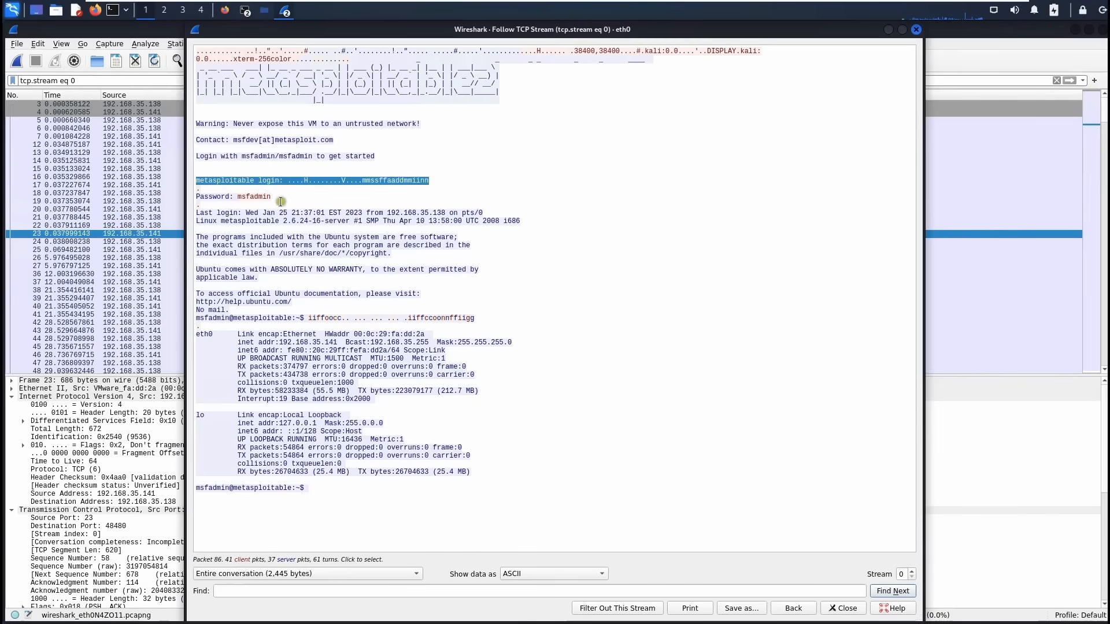
{"action": "left_click_drag", "start_coordinate": [280, 201], "coordinate": [192, 199]}
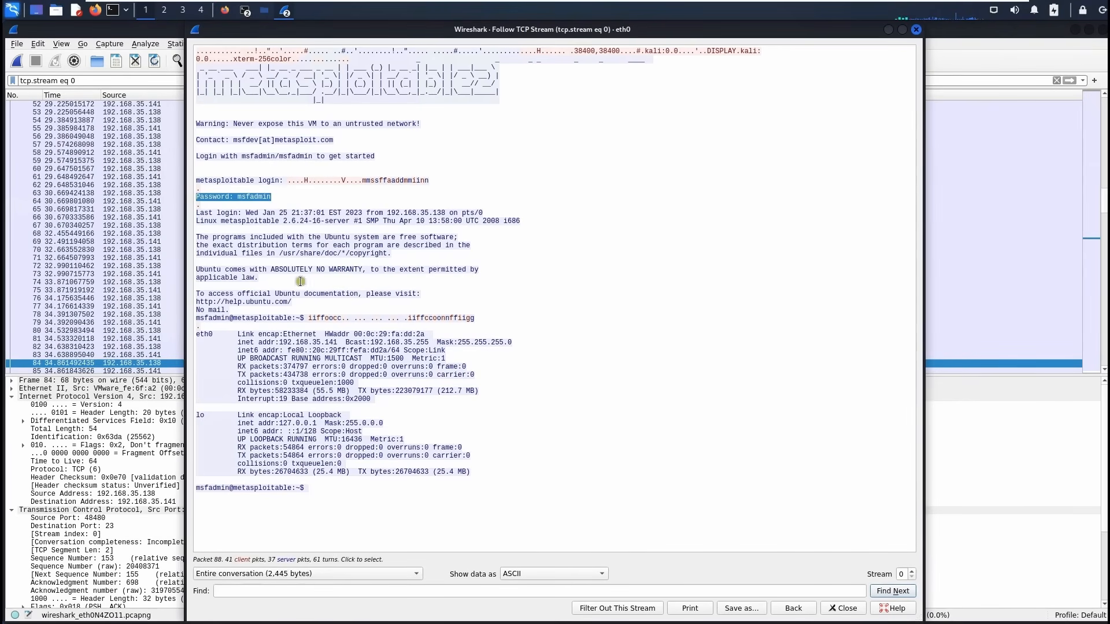
{"action": "left_click_drag", "start_coordinate": [307, 319], "coordinate": [475, 319]}
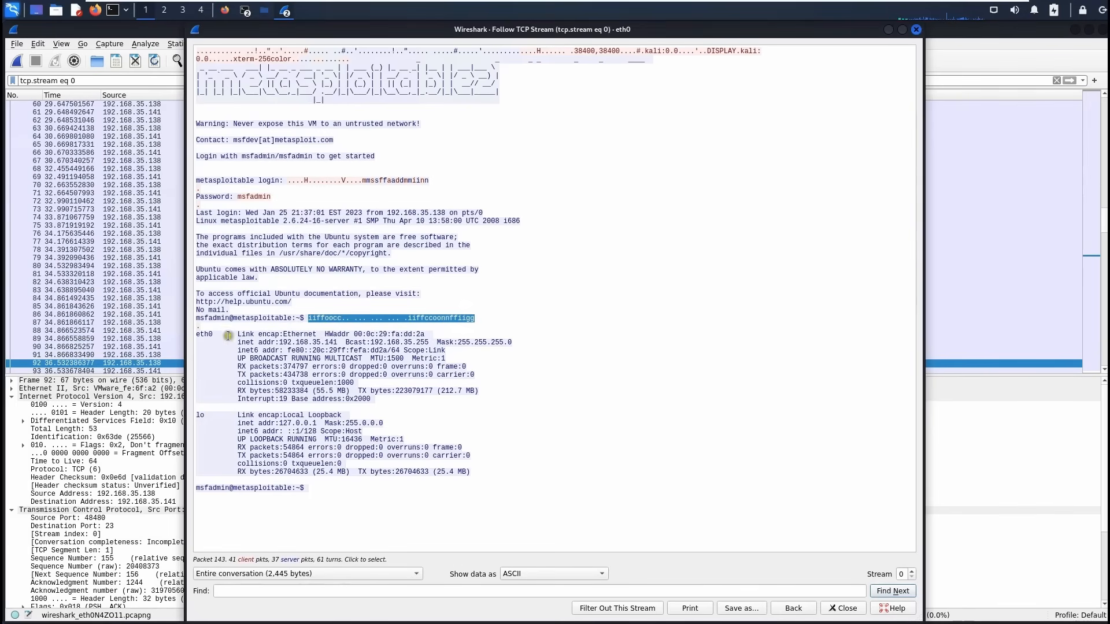
{"action": "left_click_drag", "start_coordinate": [198, 333], "coordinate": [387, 428]}
{"action": "left_click", "coordinate": [370, 484]}
{"action": "left_click_drag", "start_coordinate": [330, 495], "coordinate": [185, 217]}
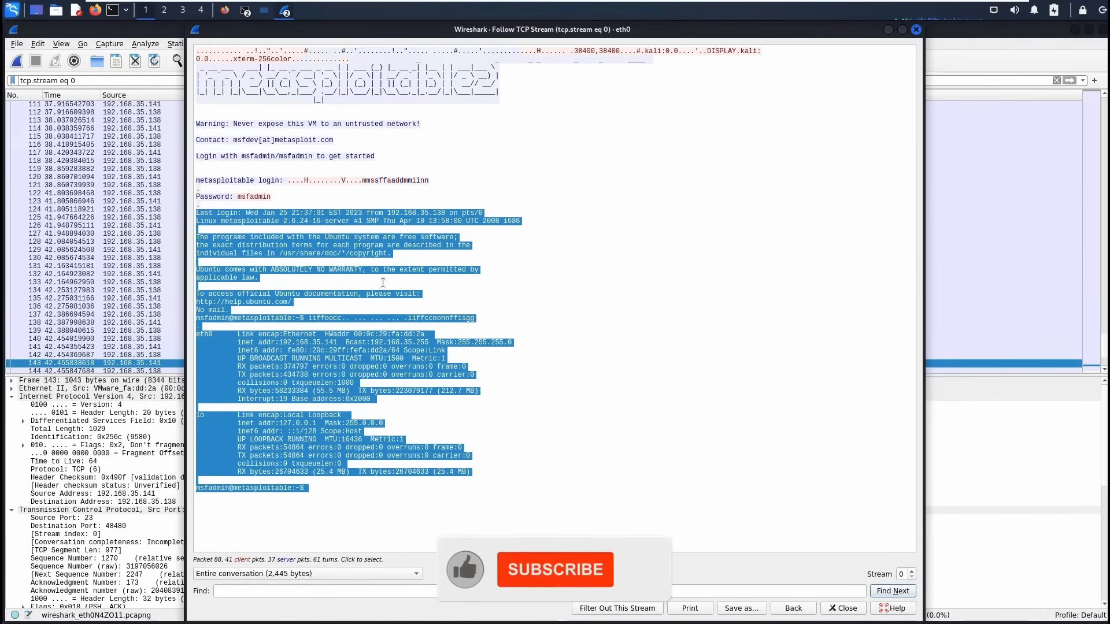
{"action": "triple_click", "coordinate": [201, 198]}
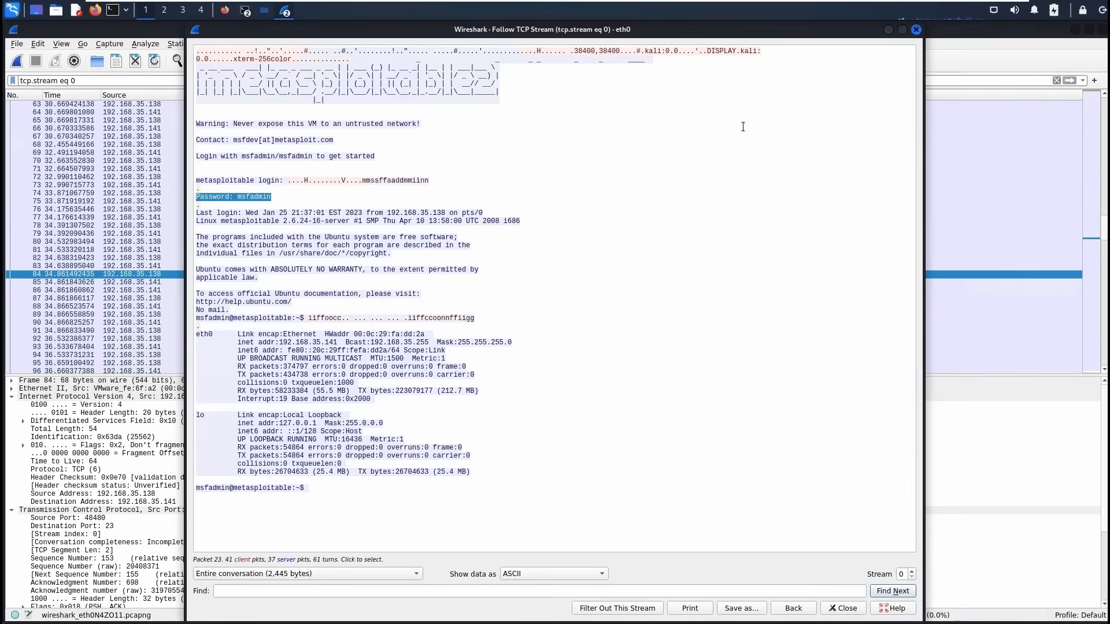
Close the stream window, start a new eth0 capture unsaved, and begin typing 'ftp 192.168.'.
{"action": "left_click", "coordinate": [918, 30]}
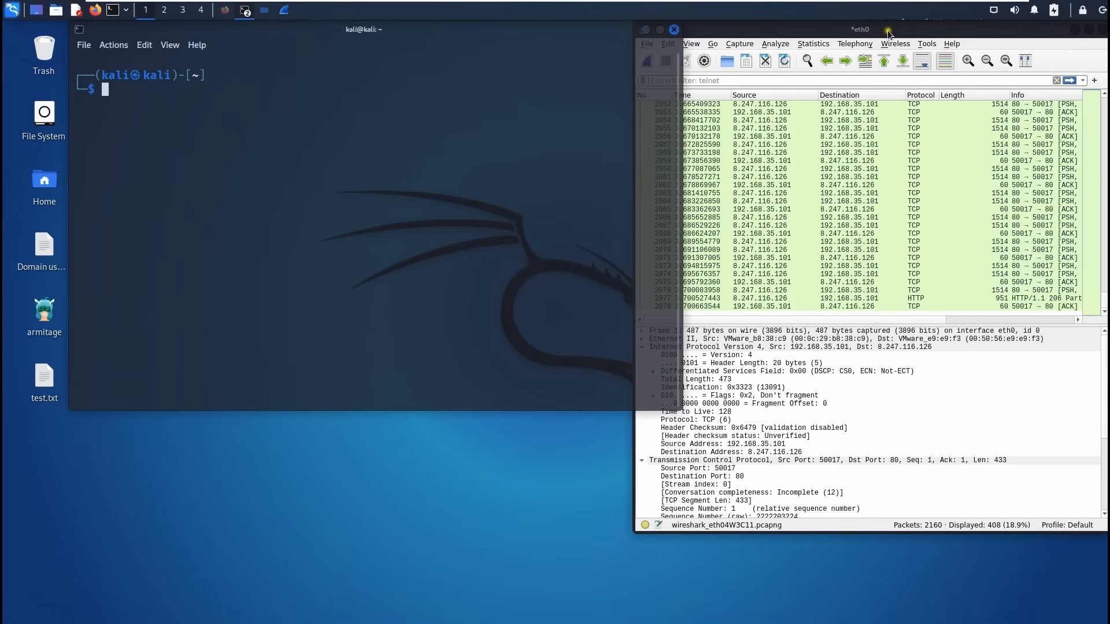
{"action": "left_click", "coordinate": [650, 70]}
{"action": "left_click", "coordinate": [650, 69]}
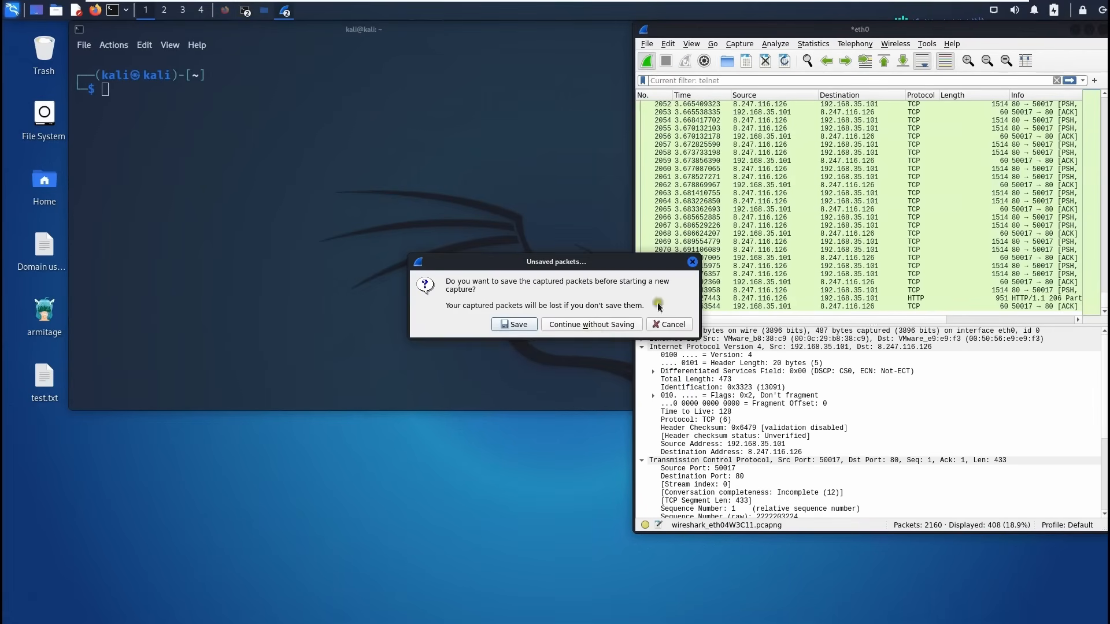
{"action": "left_click", "coordinate": [590, 322]}
{"action": "left_click", "coordinate": [232, 222]}
{"action": "type", "text": "ftp "}
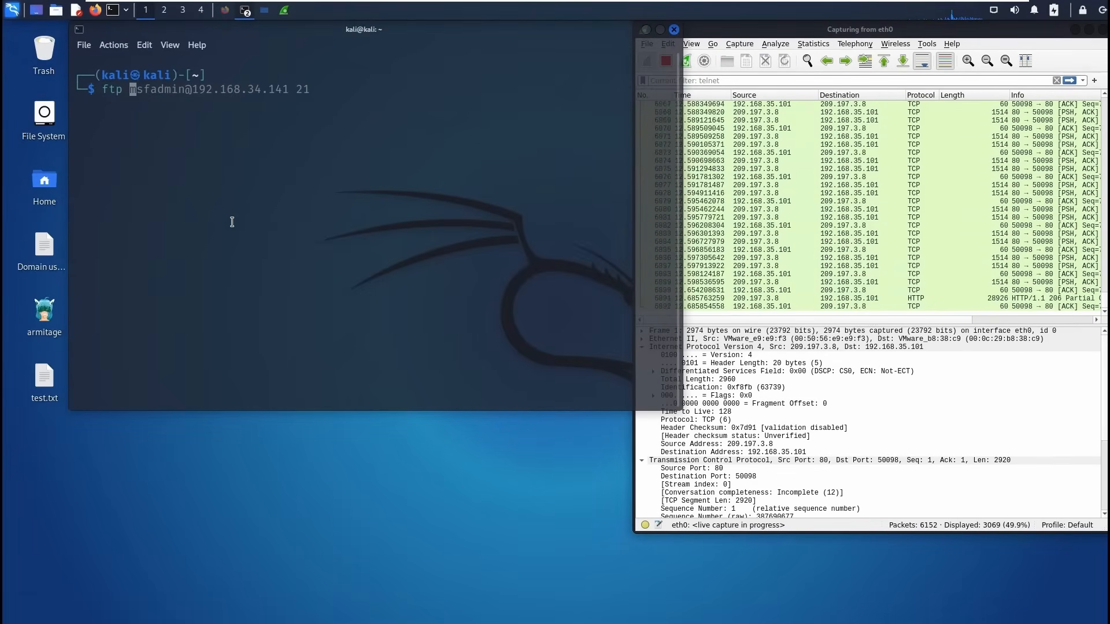
{"action": "type", "text": "192.1"}
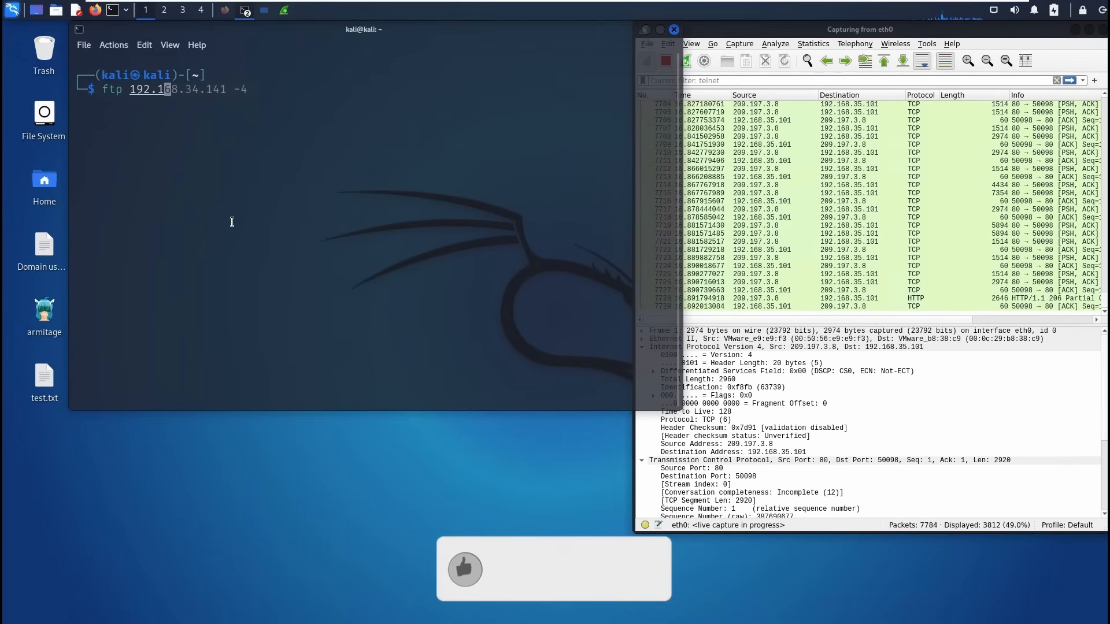
{"action": "type", "text": "68.3"}
Connect with ftp 192.168.35.138 and log in with the user name and password.
{"action": "type", "text": "5"}
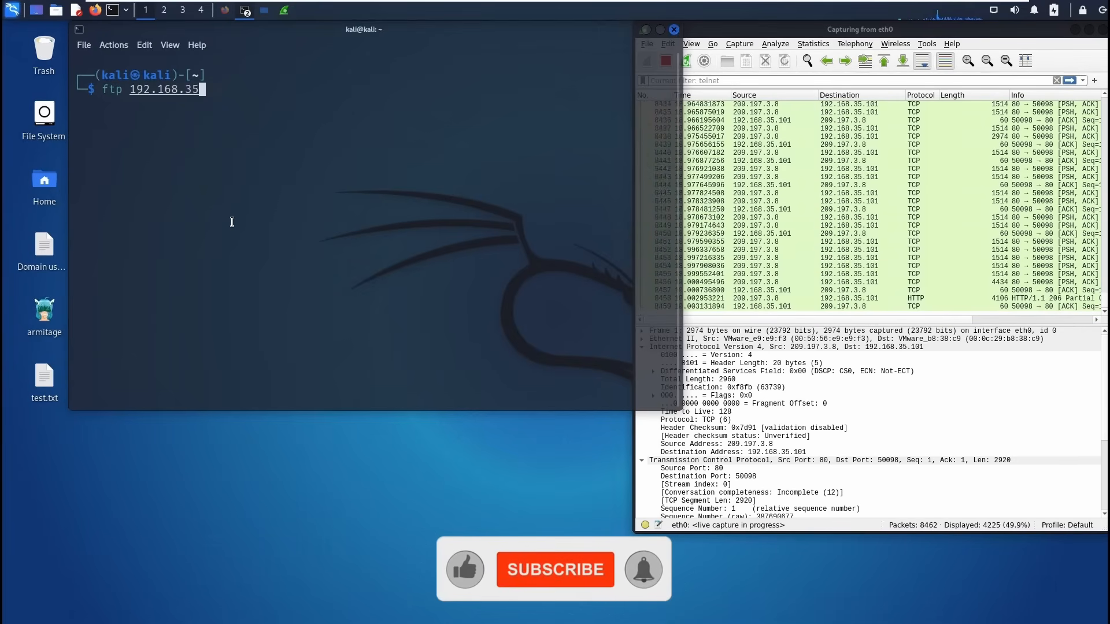
{"action": "type", "text": ".138"}
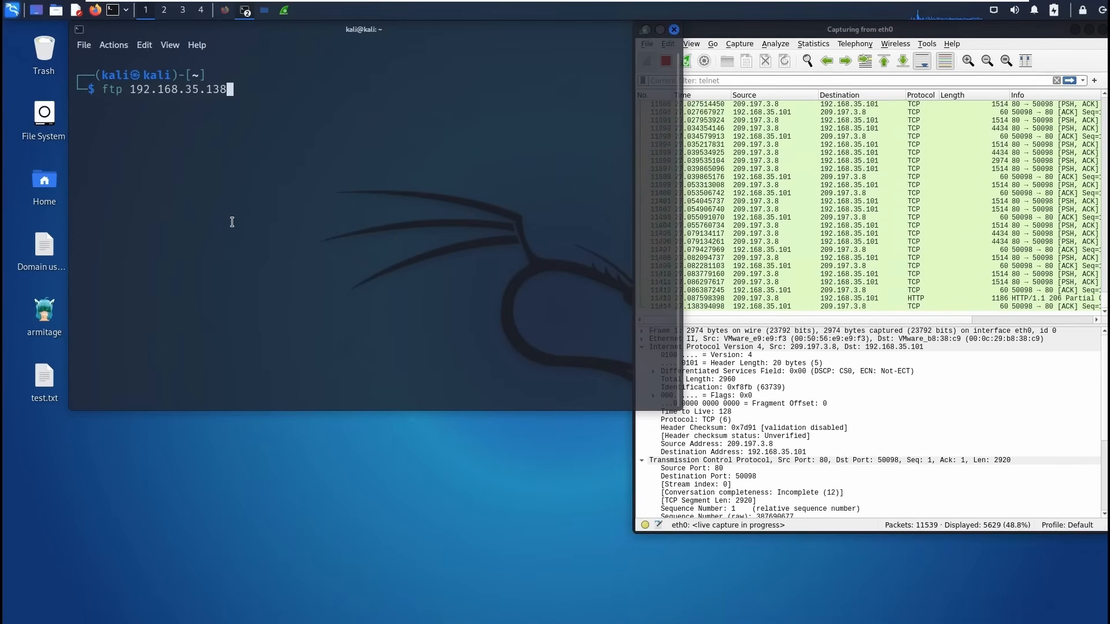
{"action": "key", "text": "Return"}
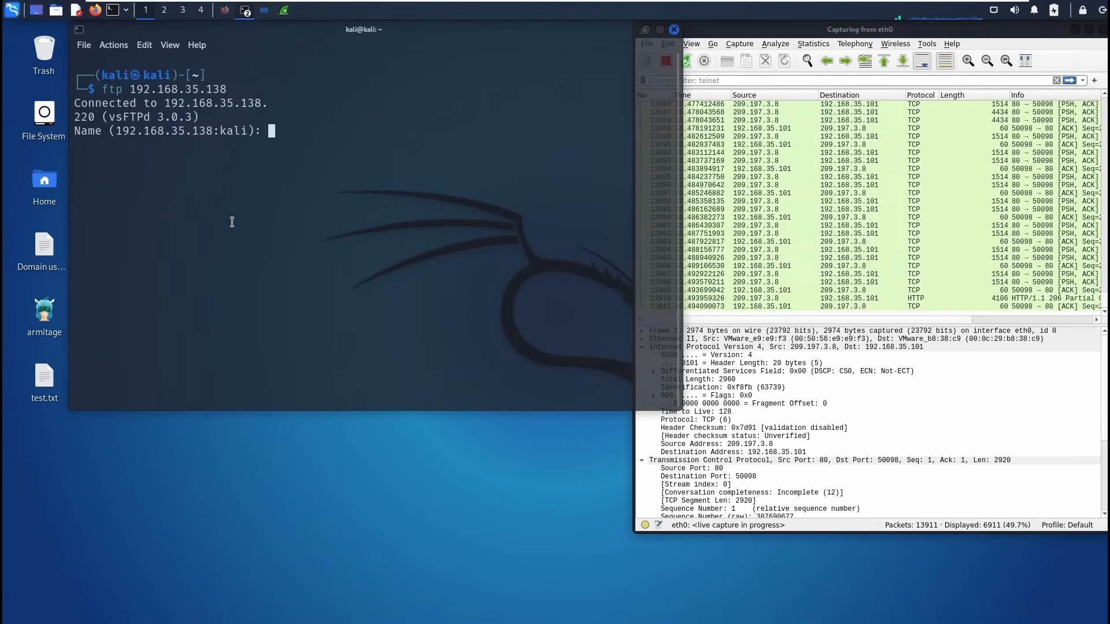
{"action": "type", "text": "kali"}
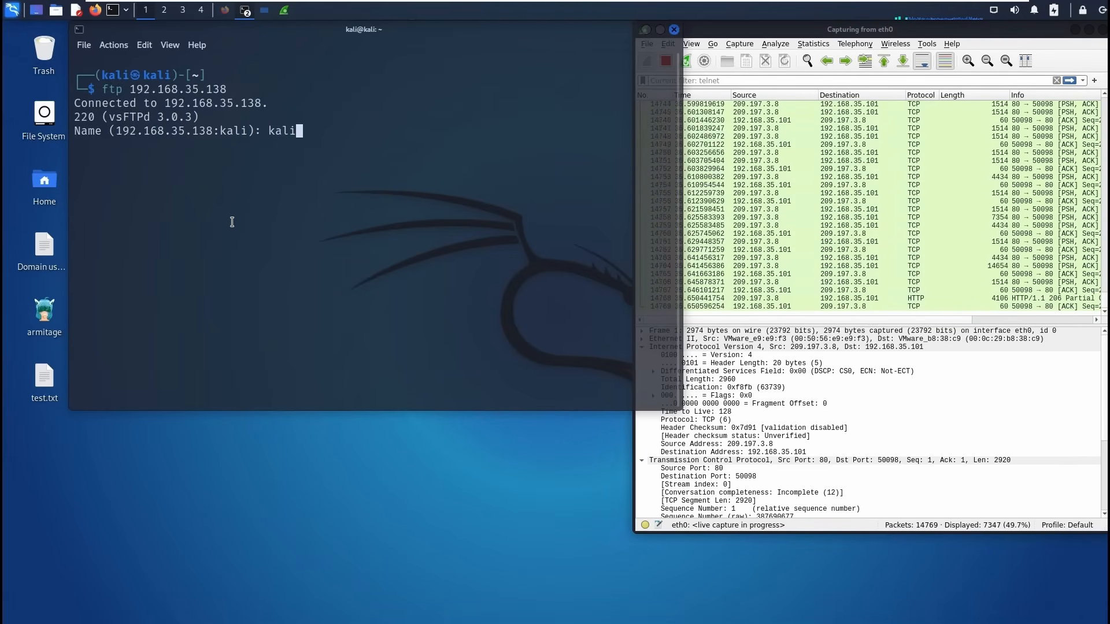
{"action": "key", "text": "Return"}
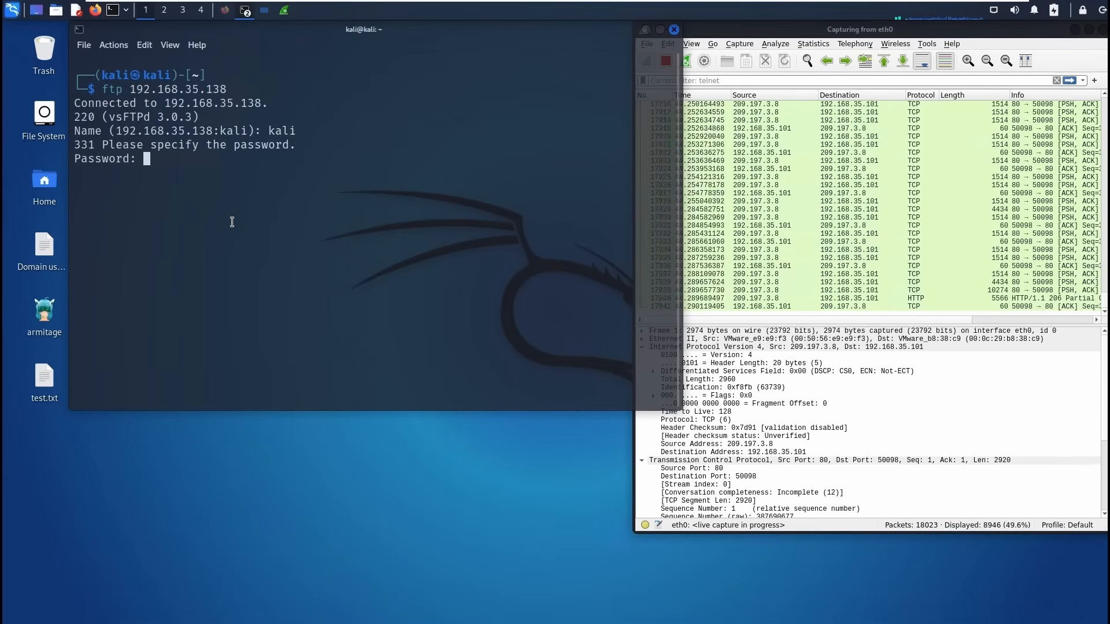
{"action": "key", "text": "Return"}
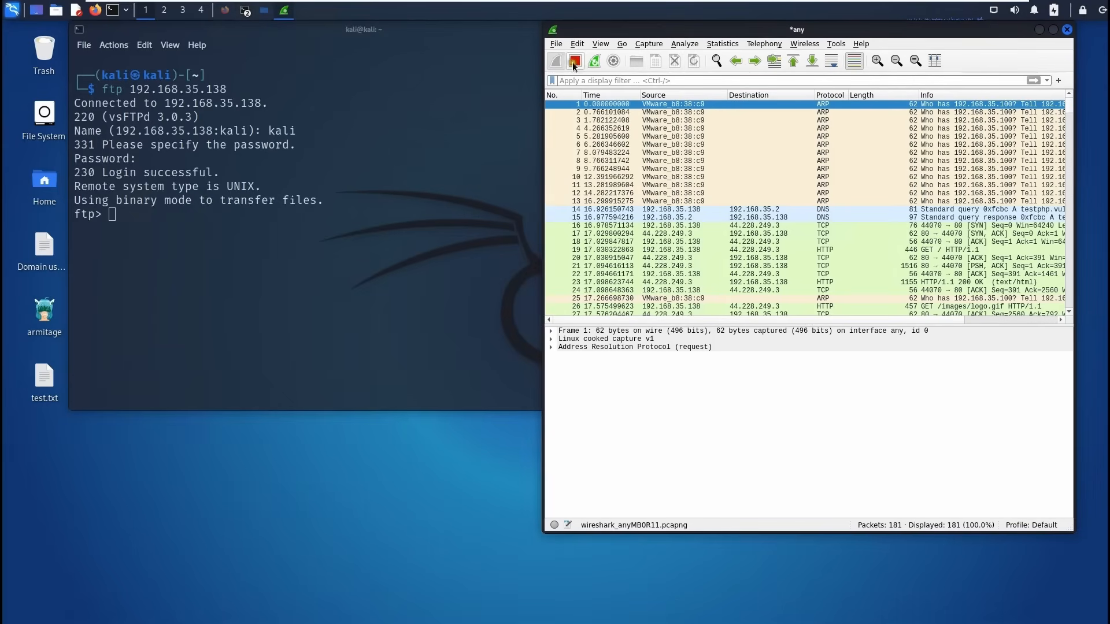
Exit the FTP session, then stop the Wireshark capture at 198 packets.
{"action": "scroll", "coordinate": [752, 167], "scroll_direction": "down", "scroll_amount": 13}
{"action": "left_click", "coordinate": [355, 267]}
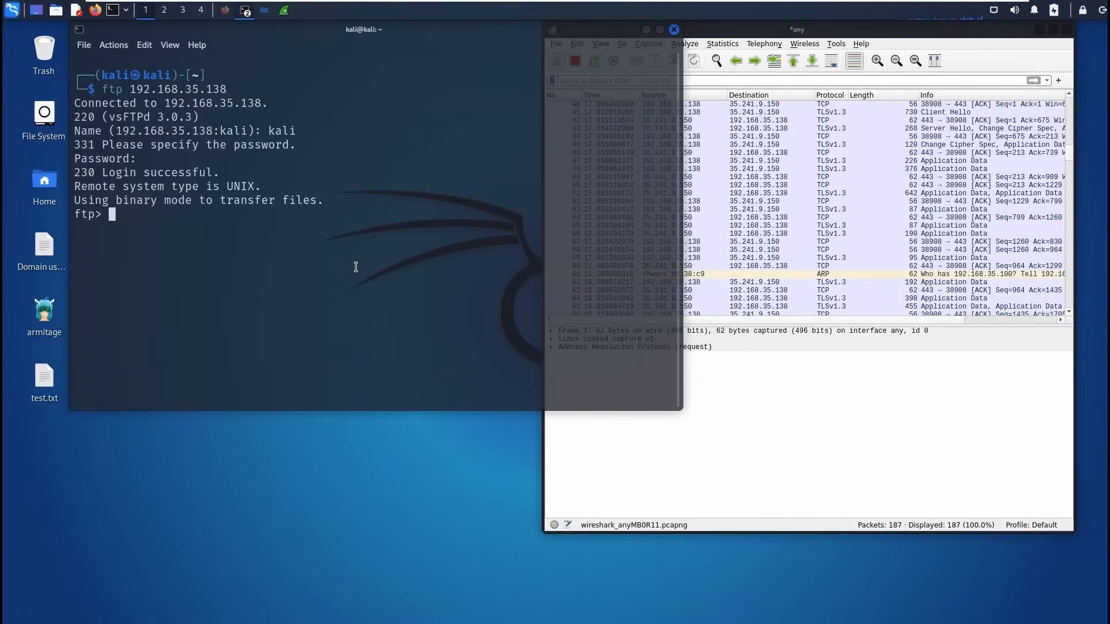
{"action": "type", "text": "exit"}
{"action": "key", "text": "Return"}
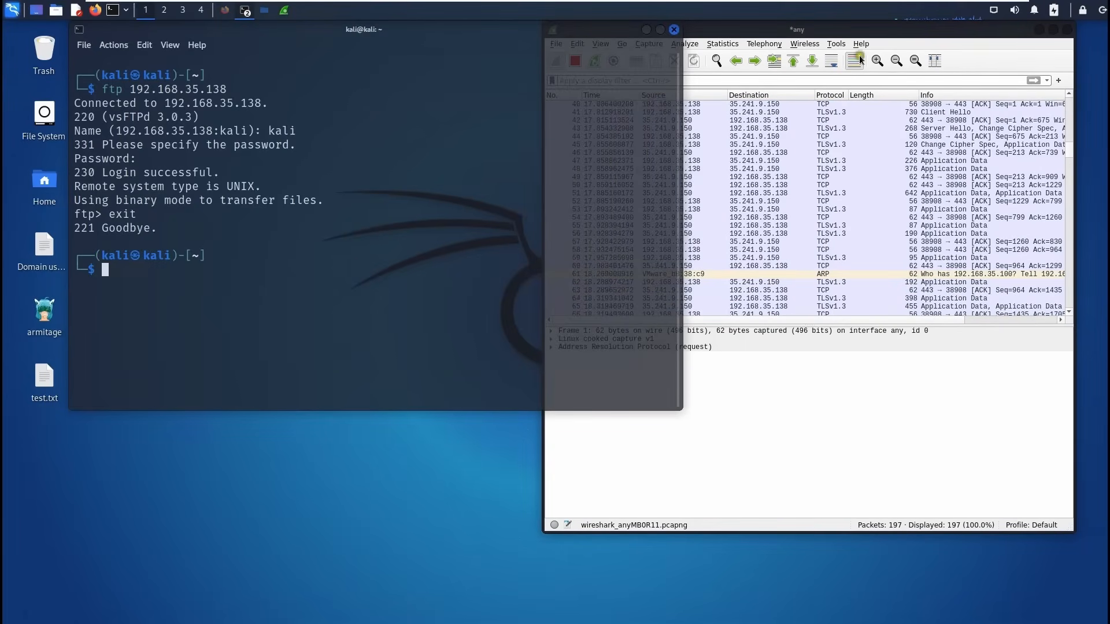
{"action": "left_click", "coordinate": [856, 26]}
{"action": "left_click", "coordinate": [576, 68]}
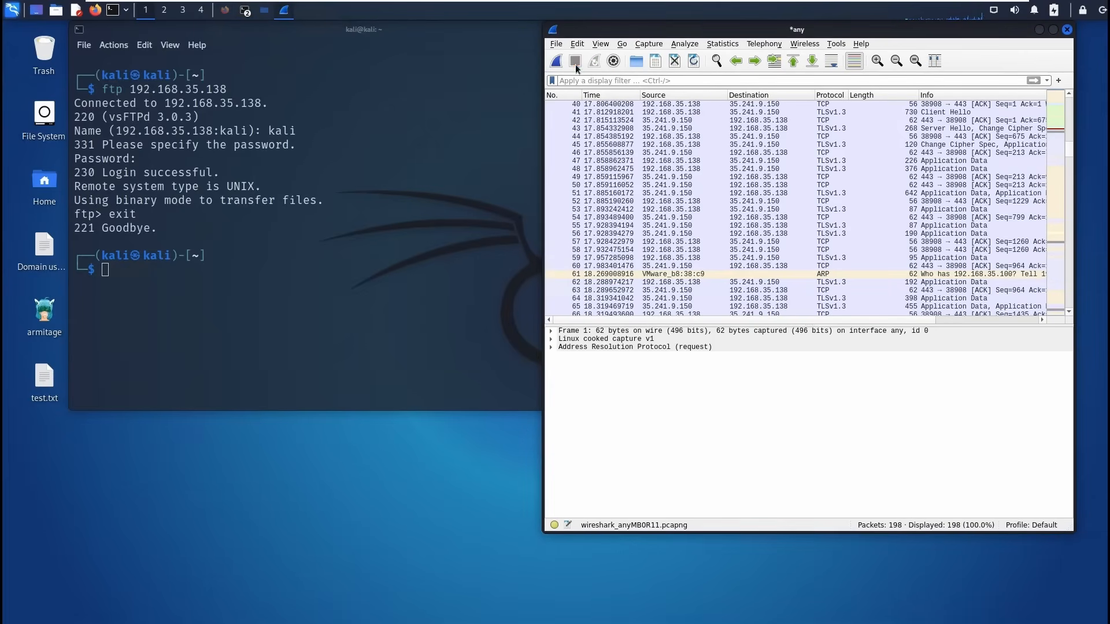
Apply the ftp display filter, showing 19 of 198 packets.
{"action": "left_click", "coordinate": [769, 252]}
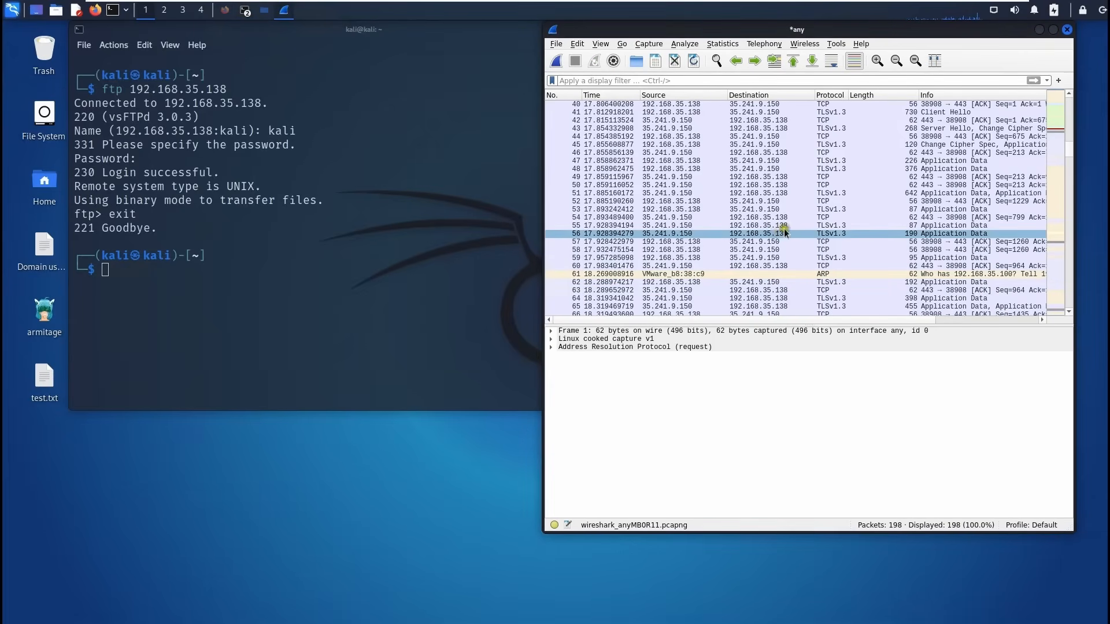
{"action": "left_click", "coordinate": [657, 81]}
{"action": "type", "text": "ftp"}
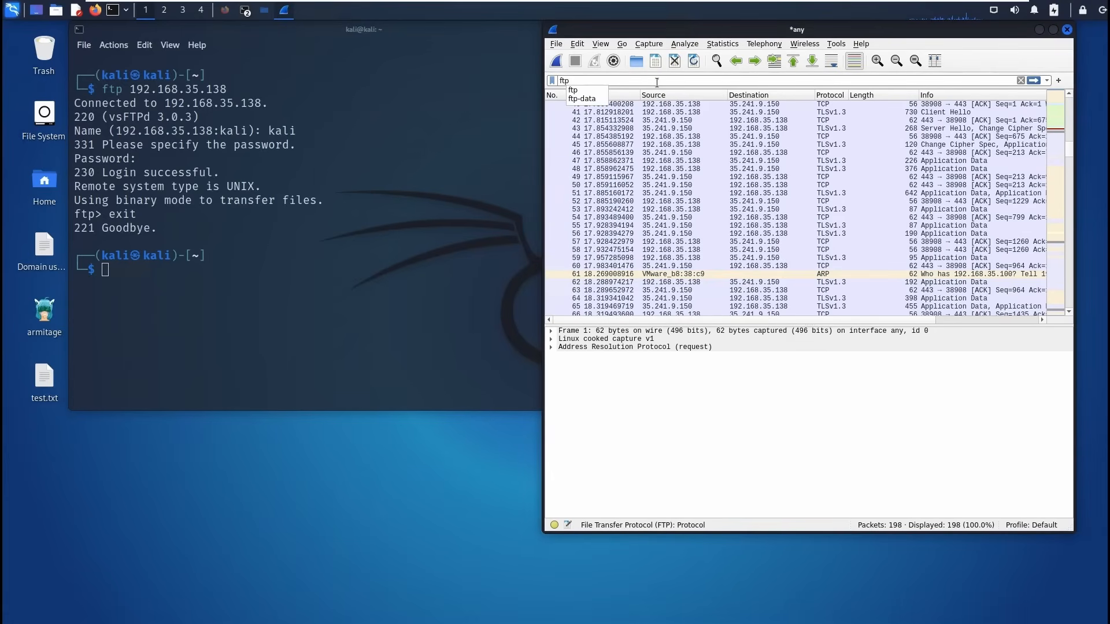
{"action": "key", "text": "Return"}
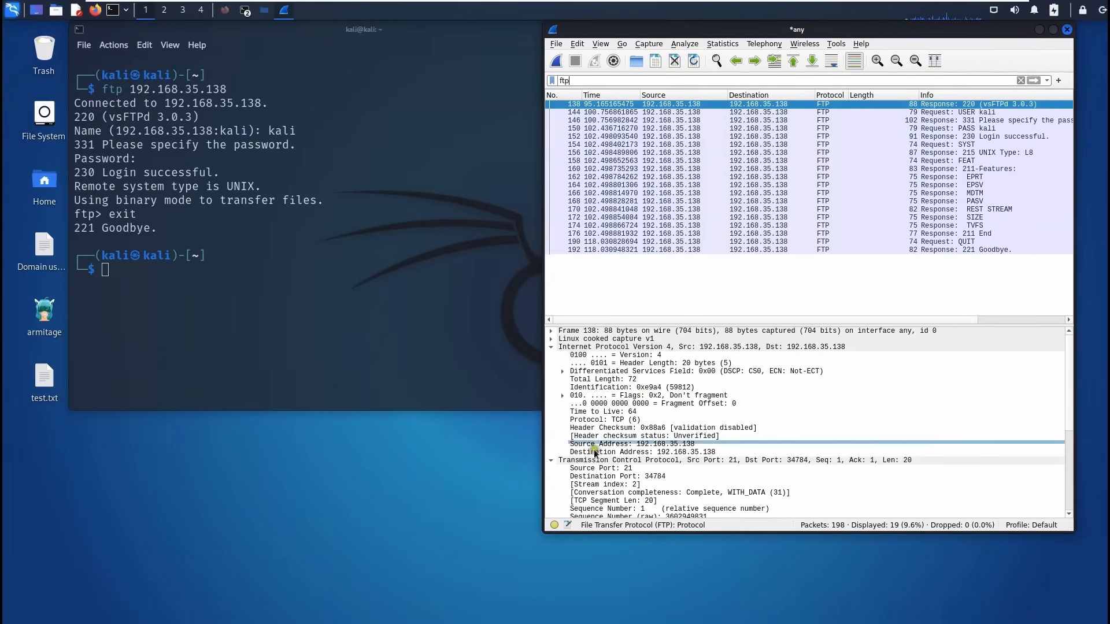
{"action": "scroll", "coordinate": [705, 478], "scroll_direction": "down", "scroll_amount": 2}
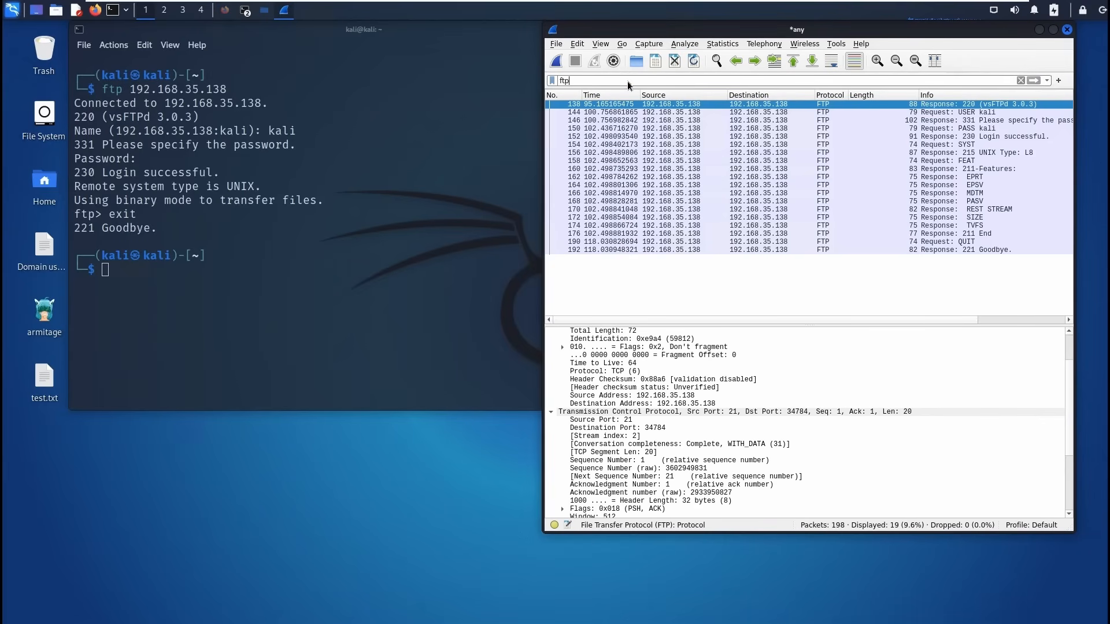
Change the display filter to ftp.request.arg and apply it.
{"action": "type", "text": ".re"}
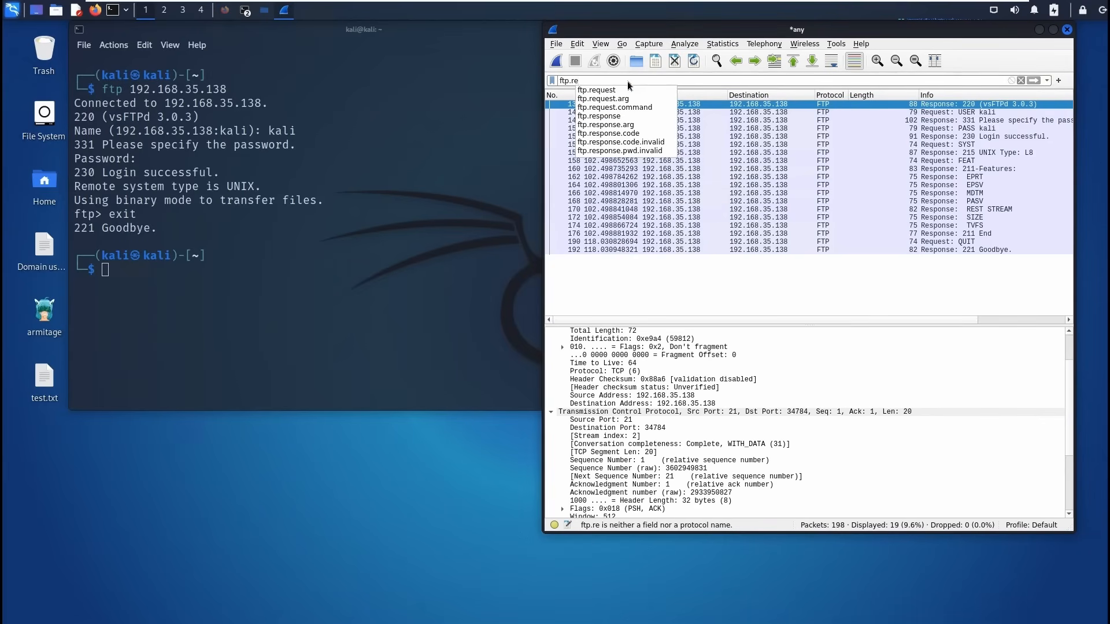
{"action": "key", "text": "Down"}
{"action": "key", "text": "Down"}
{"action": "key", "text": "Return"}
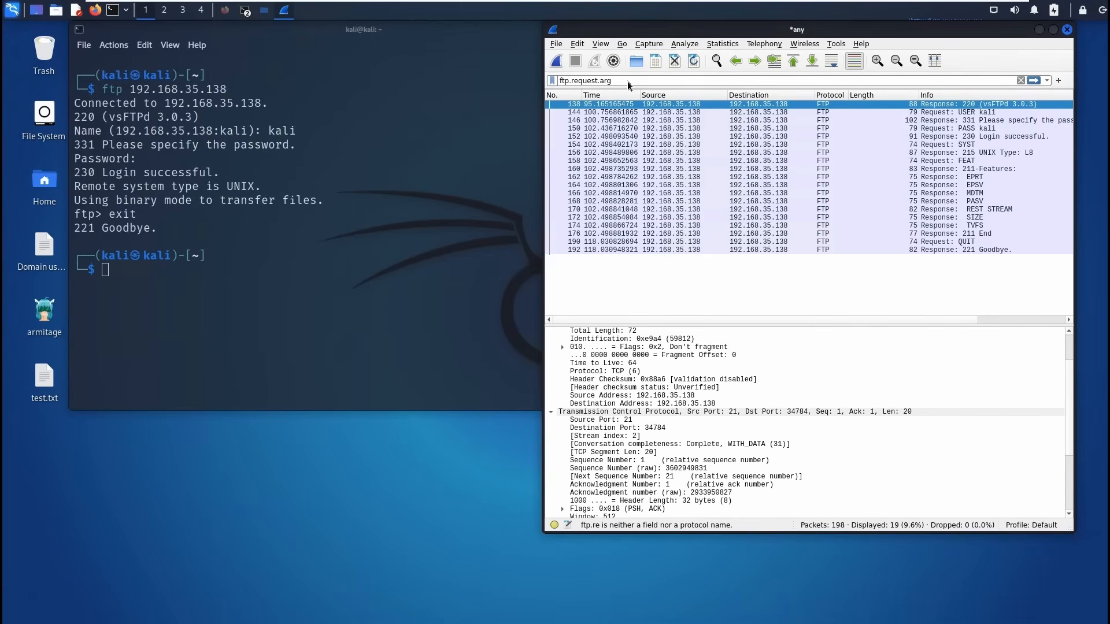
{"action": "key", "text": "Return"}
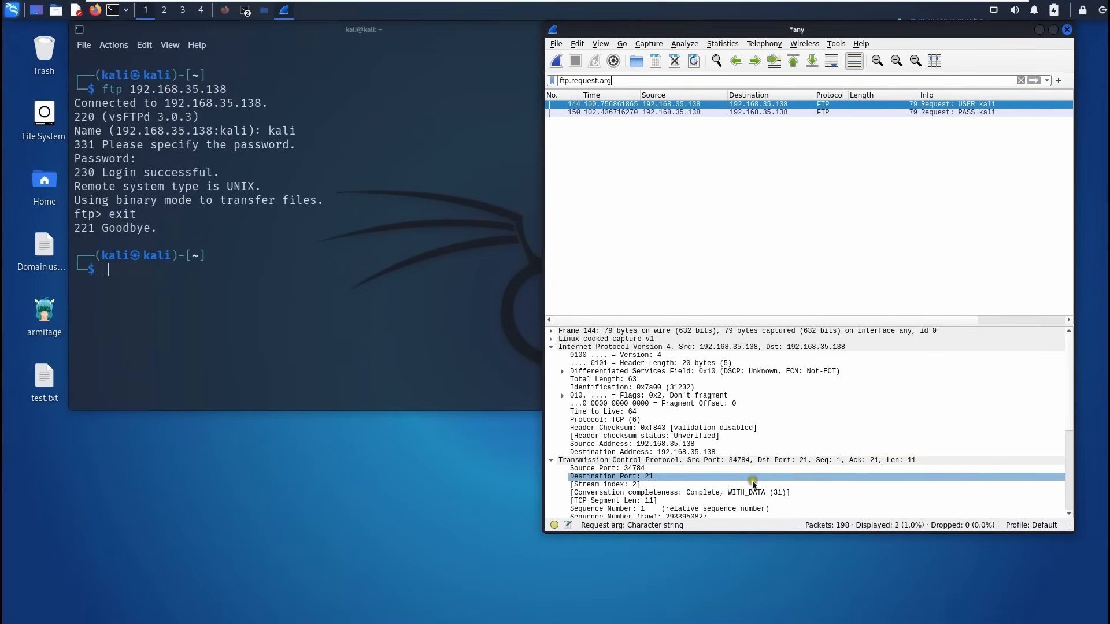
Expand the FTP request section in packet 144's details.
{"action": "scroll", "coordinate": [757, 486], "scroll_direction": "down", "scroll_amount": 1}
{"action": "scroll", "coordinate": [758, 486], "scroll_direction": "down", "scroll_amount": 5}
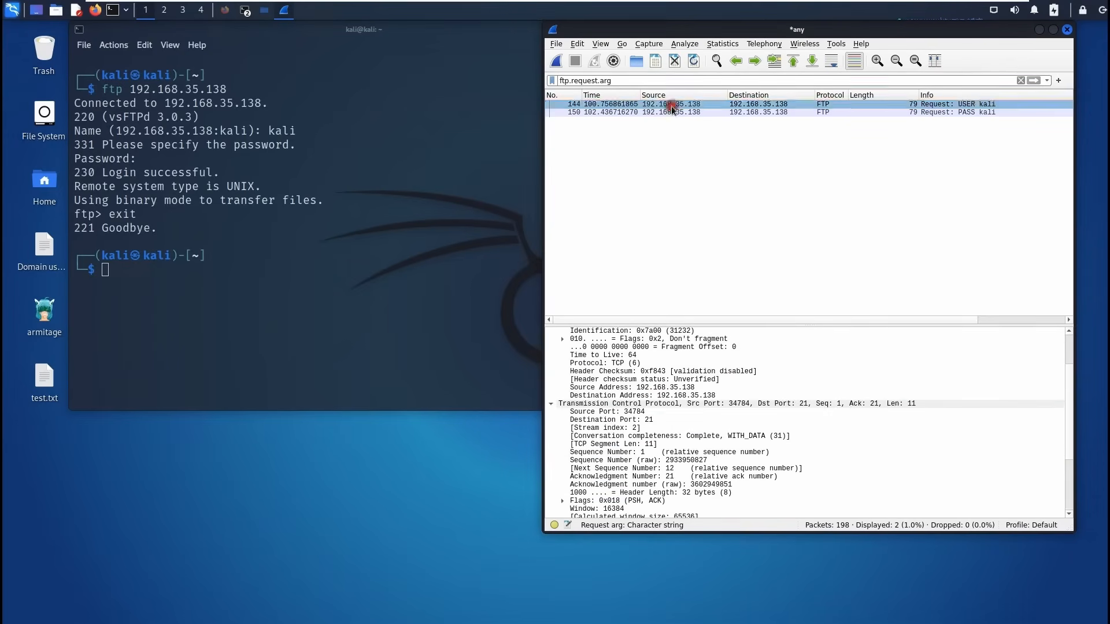
{"action": "left_click", "coordinate": [779, 460]}
{"action": "scroll", "coordinate": [779, 460], "scroll_direction": "down", "scroll_amount": 1}
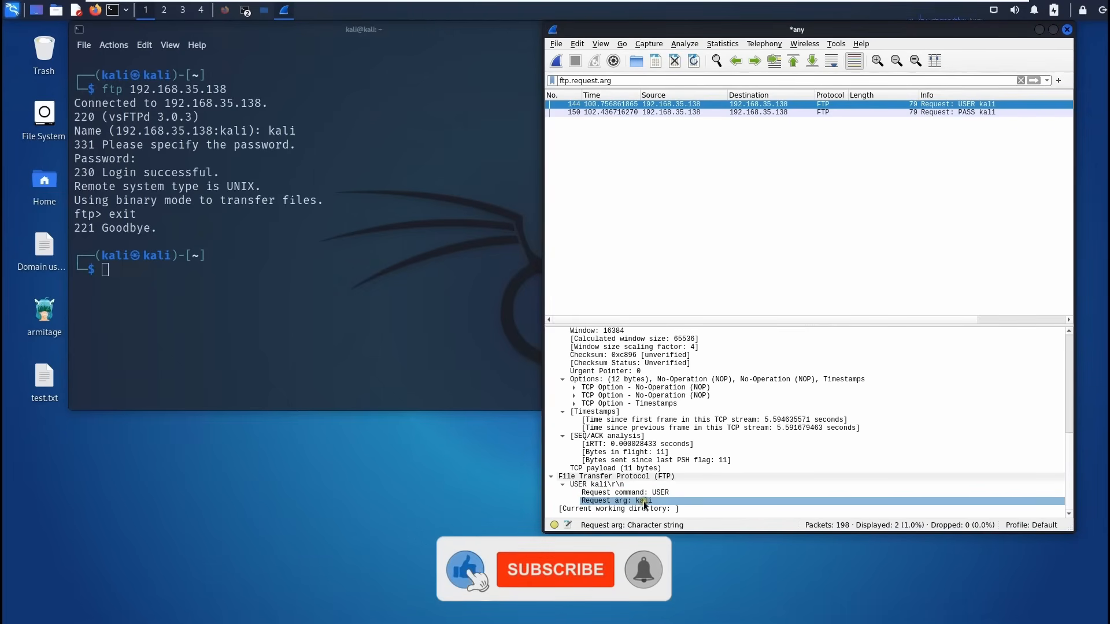
Reveal the plaintext password argument in packet 150, then return to the username packet.
{"action": "left_click", "coordinate": [736, 114]}
{"action": "left_click", "coordinate": [645, 493]}
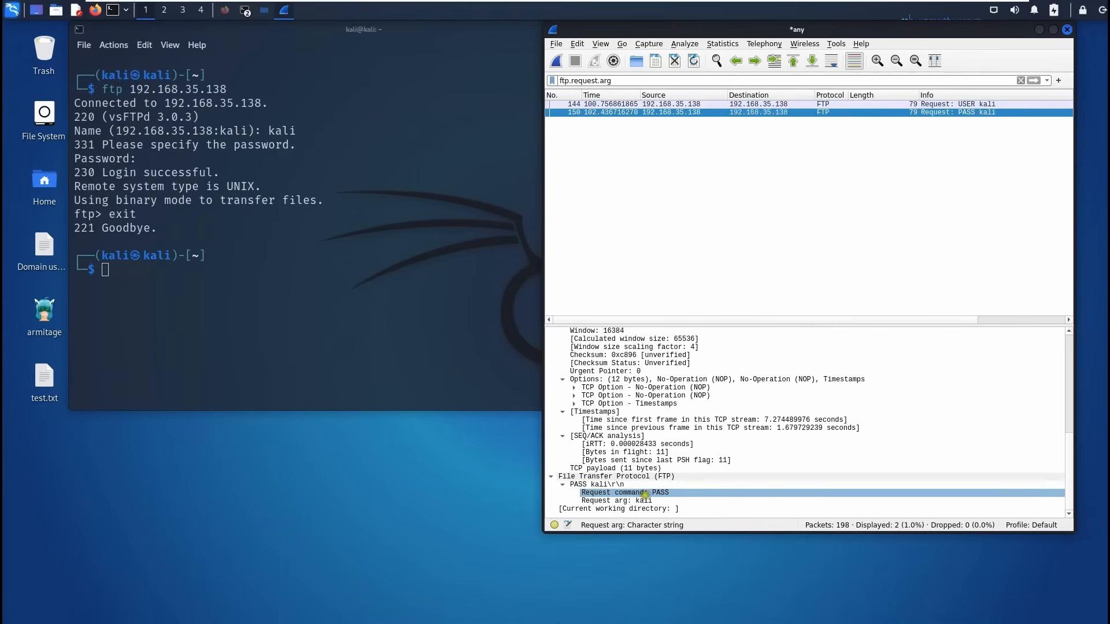
{"action": "left_click", "coordinate": [617, 502]}
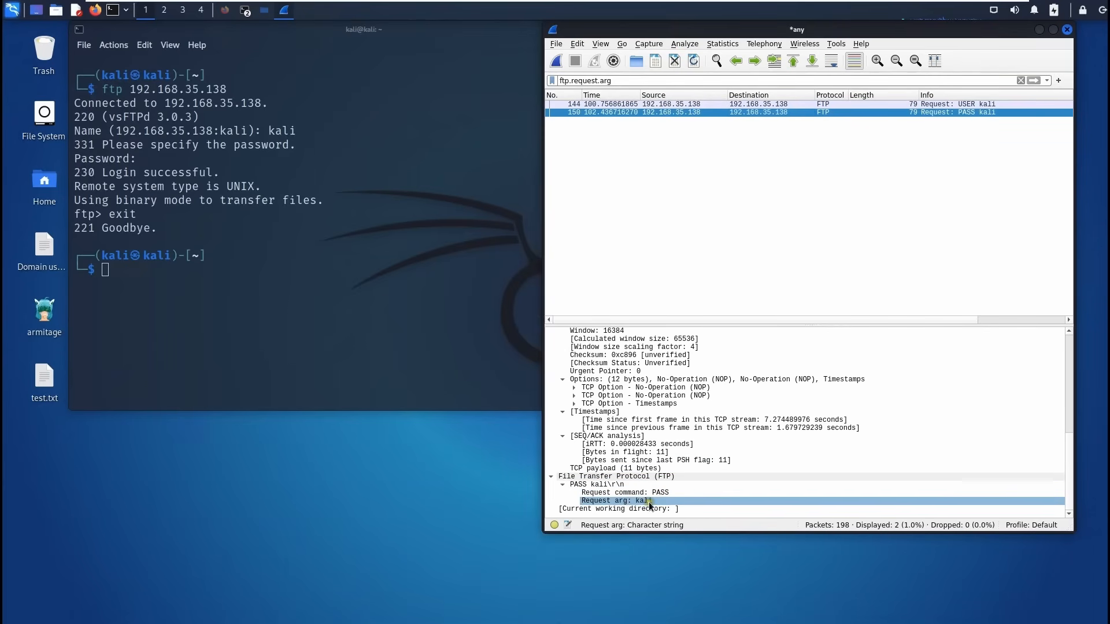
{"action": "left_click", "coordinate": [650, 104]}
{"action": "right_click", "coordinate": [652, 104]}
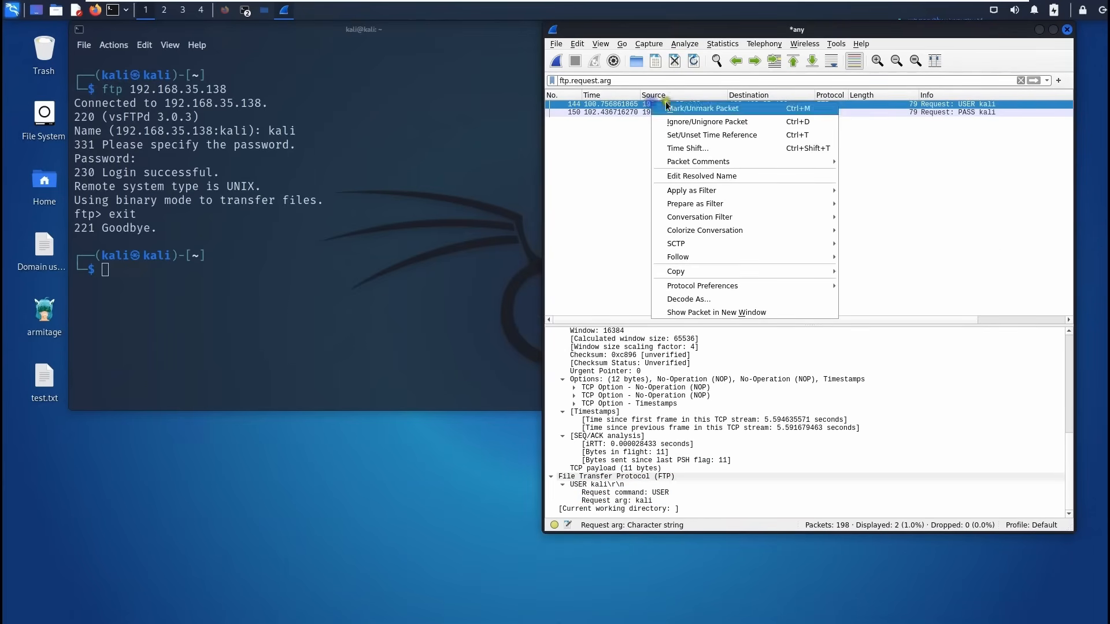
Follow packet 144's TCP stream to read the 230-byte FTP conversation, then close it.
{"action": "mouse_move", "coordinate": [700, 257]}
{"action": "left_click", "coordinate": [884, 257]}
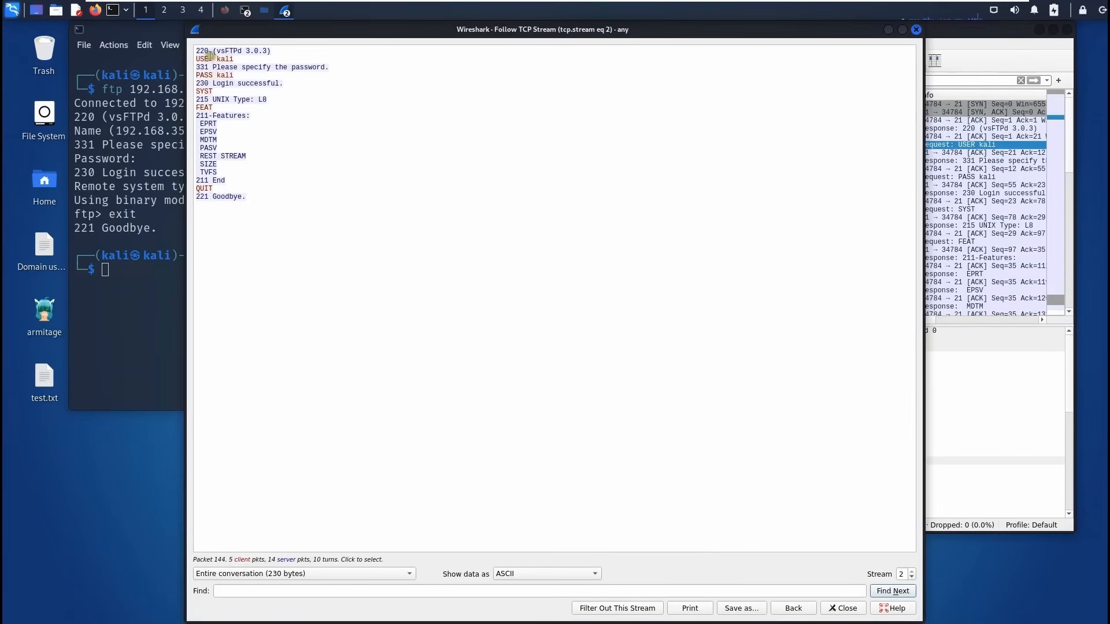
{"action": "left_click_drag", "start_coordinate": [196, 52], "coordinate": [263, 208]}
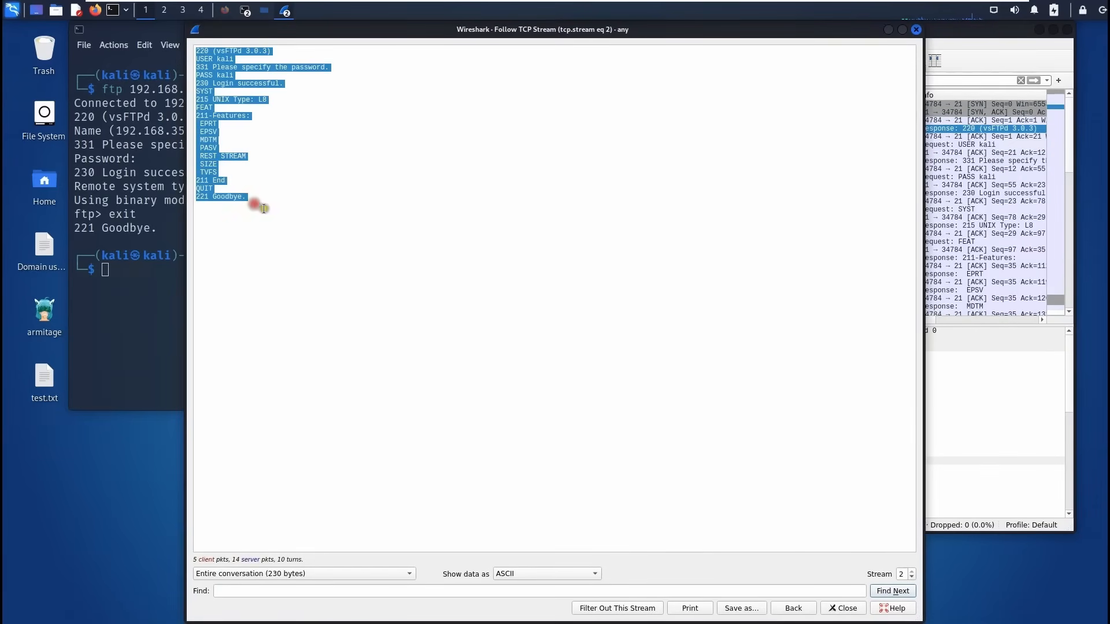
{"action": "left_click", "coordinate": [264, 208]}
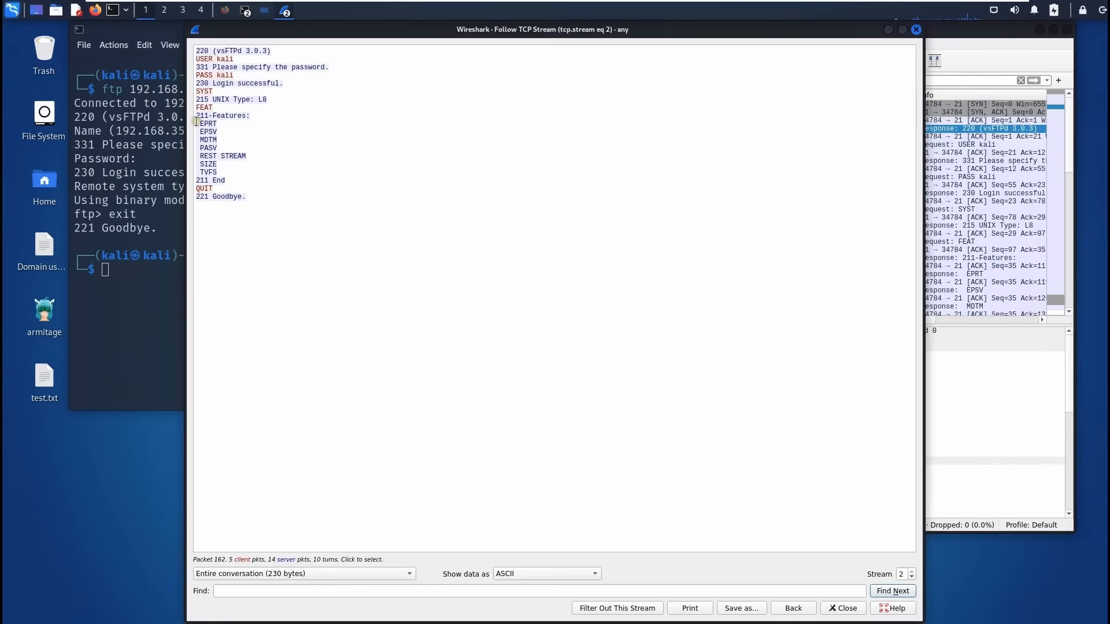
{"action": "left_click_drag", "start_coordinate": [197, 123], "coordinate": [245, 190]}
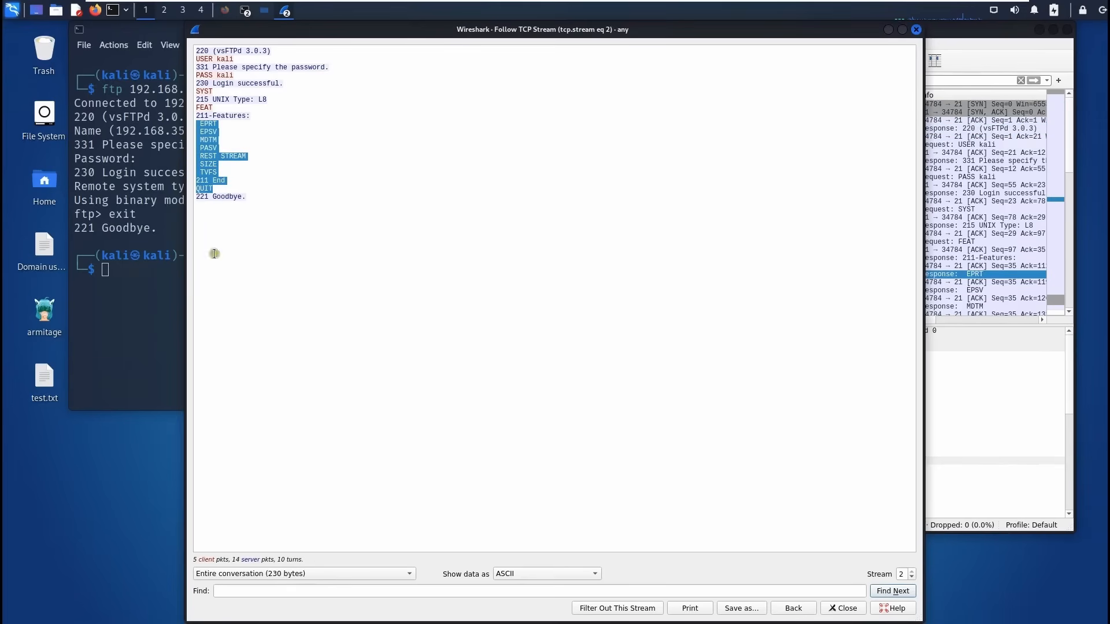
{"action": "left_click", "coordinate": [917, 29]}
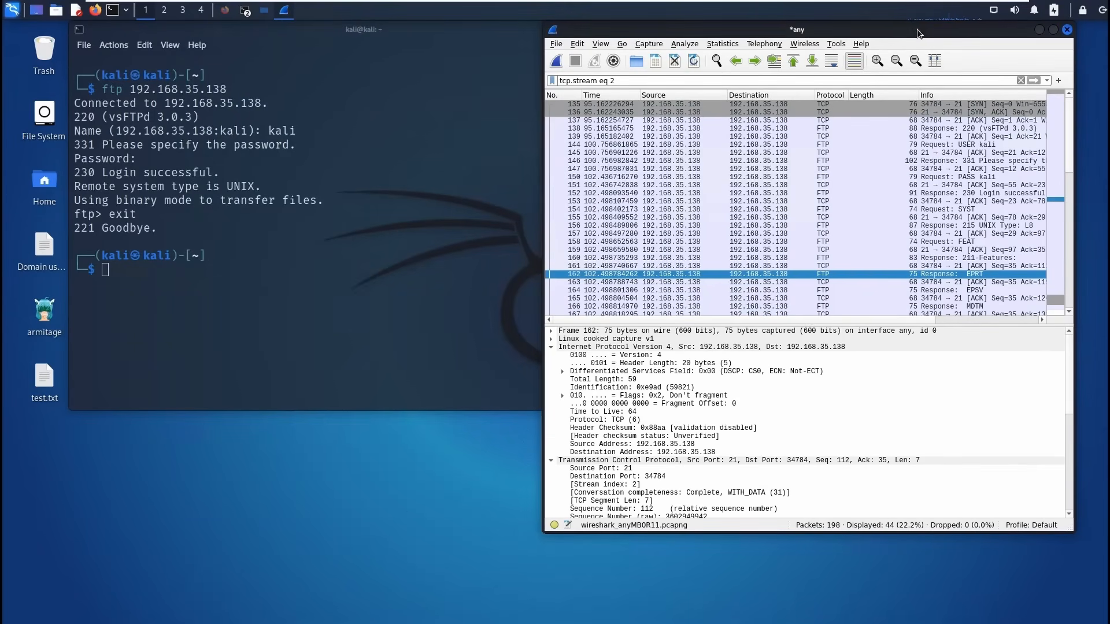
Bring Firefox forward and show the DVWA login page at 192.168.35.141.
{"action": "left_click", "coordinate": [380, 177]}
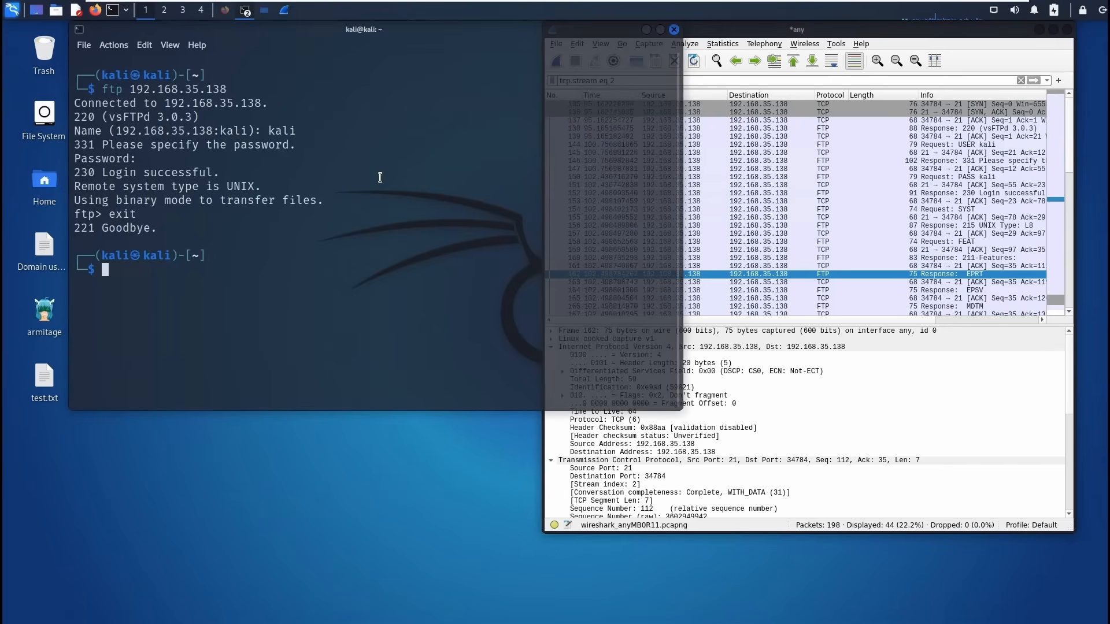
{"action": "mouse_move", "coordinate": [520, 2]}
{"action": "left_click", "coordinate": [225, 12]}
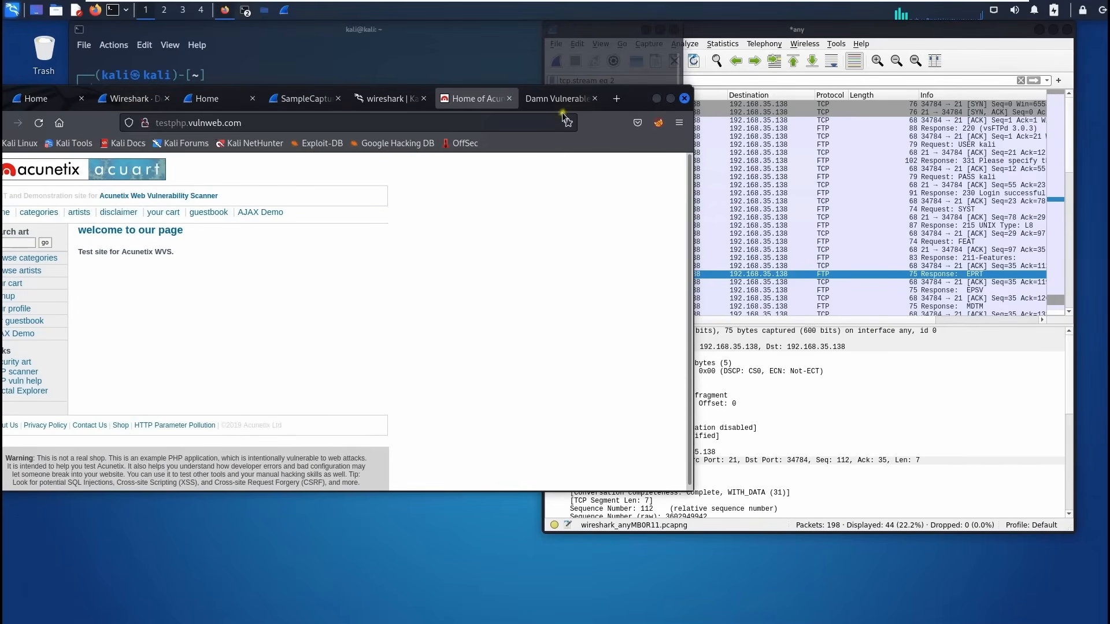
{"action": "left_click_drag", "start_coordinate": [791, 87], "coordinate": [852, 87]}
{"action": "left_click", "coordinate": [755, 88]}
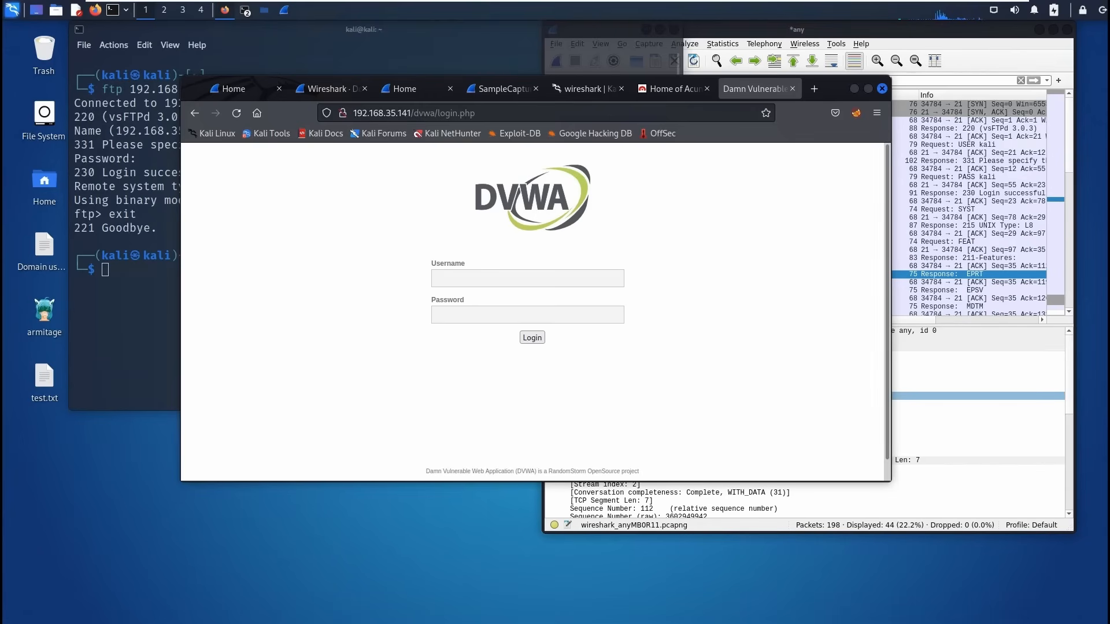
Start a fresh Wireshark capture on 'any' without saving the old packets.
{"action": "left_click", "coordinate": [791, 33]}
{"action": "left_click", "coordinate": [556, 60]}
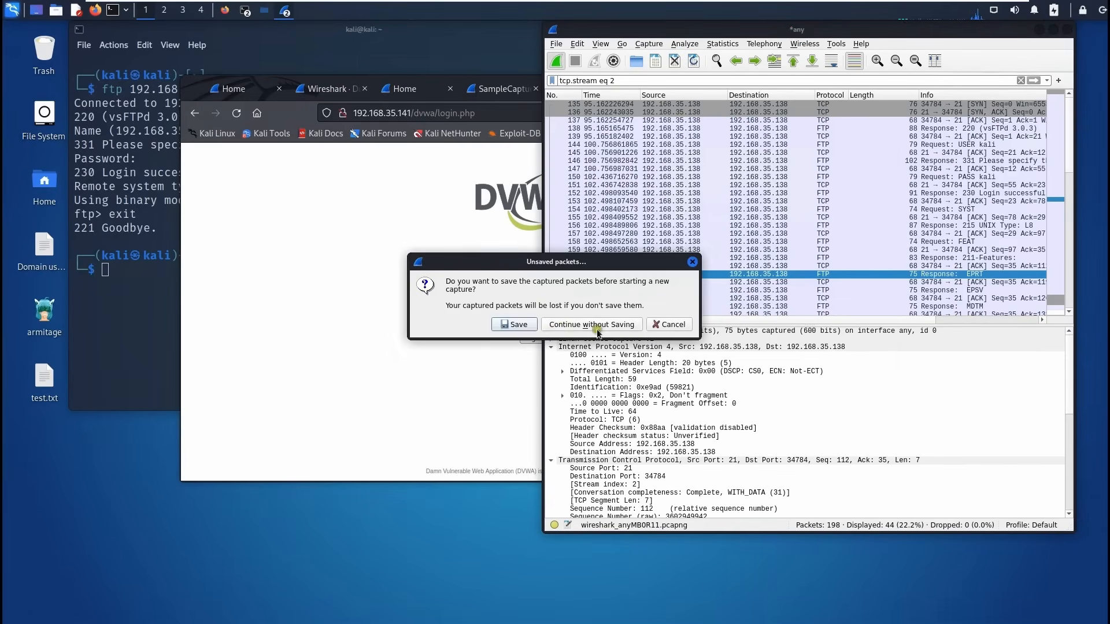
{"action": "left_click", "coordinate": [558, 325]}
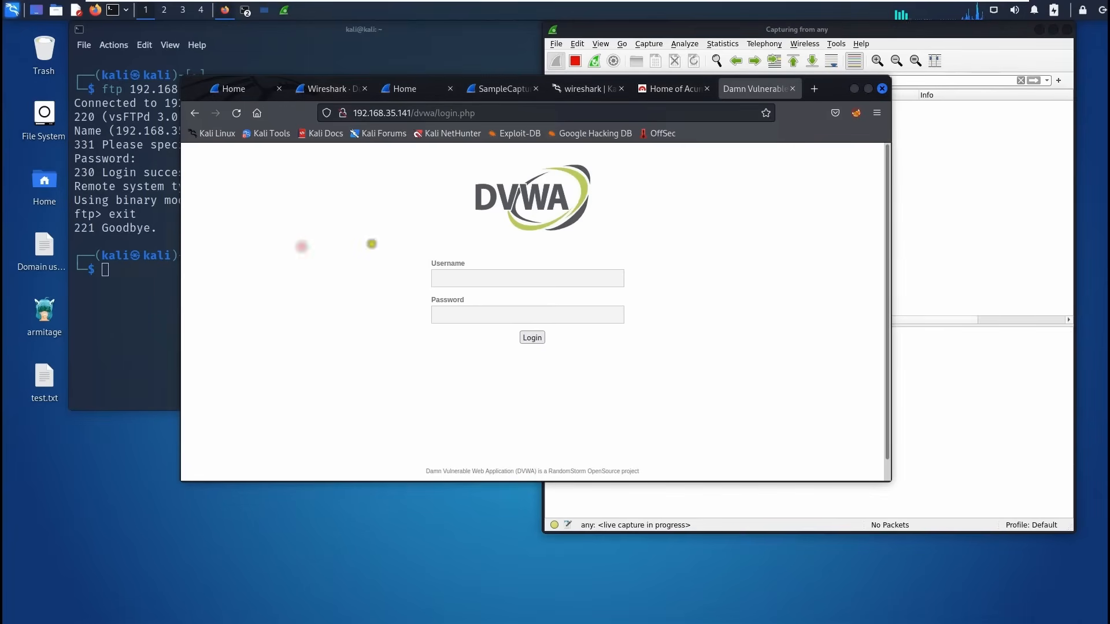
Log in to DVWA as admin with the account password to reach the welcome page.
{"action": "left_click", "coordinate": [301, 246]}
{"action": "left_click", "coordinate": [481, 280]}
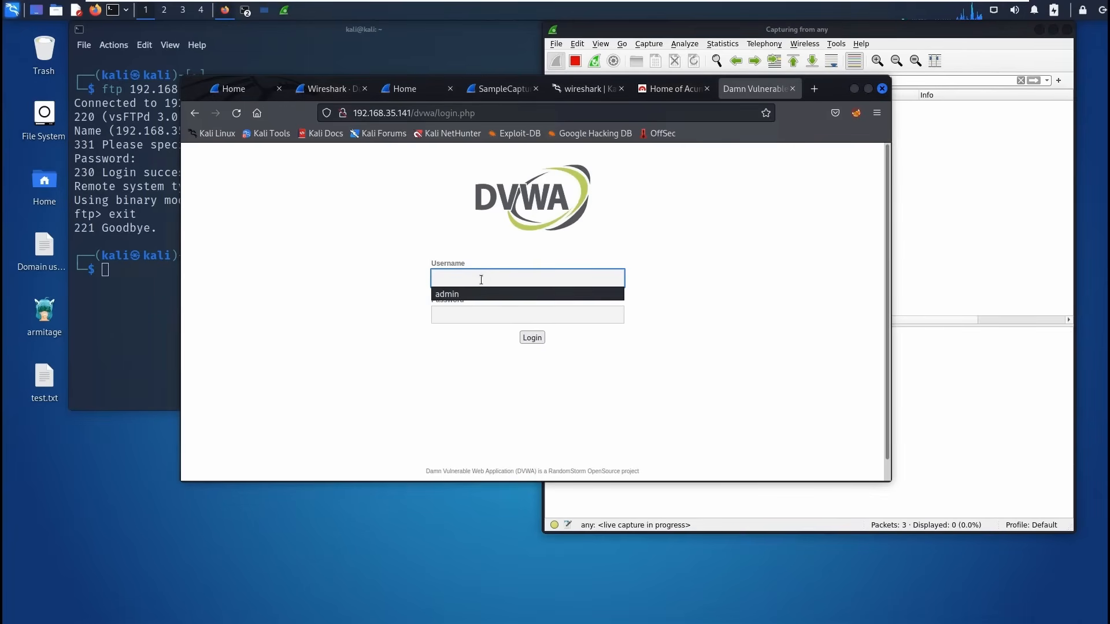
{"action": "type", "text": "admin"}
{"action": "key", "text": "Tab"}
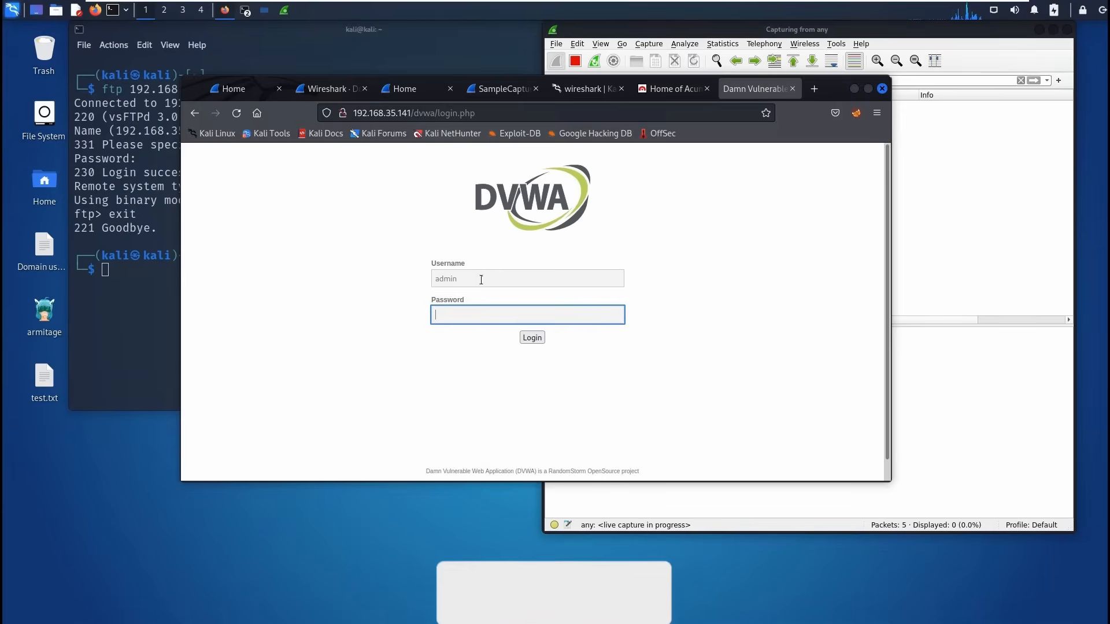
{"action": "type", "text": "passwor"}
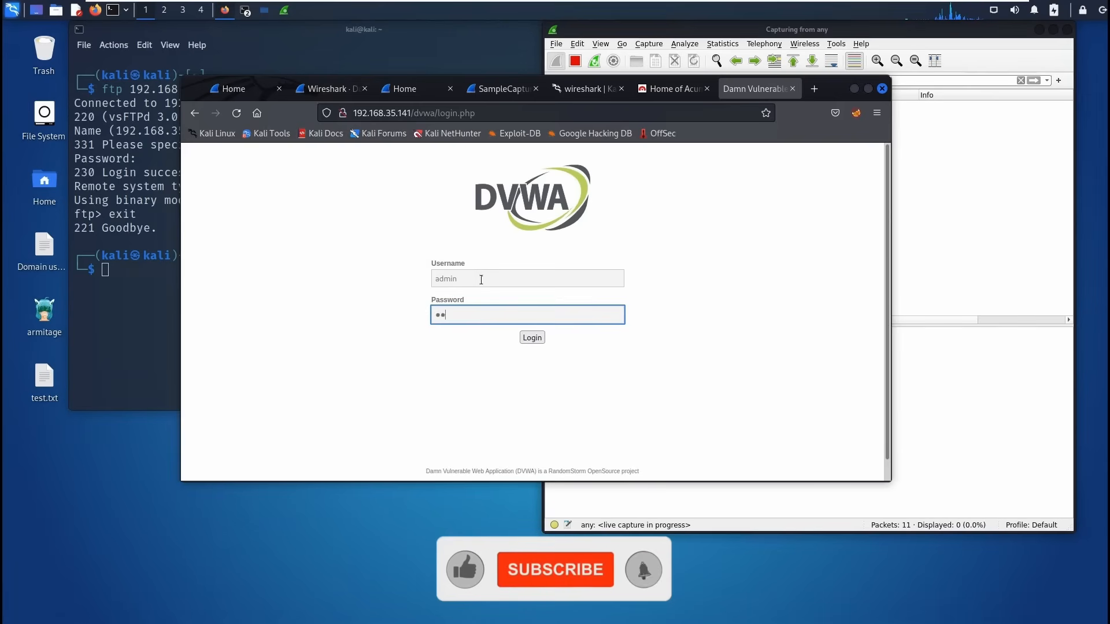
{"action": "type", "text": "d"}
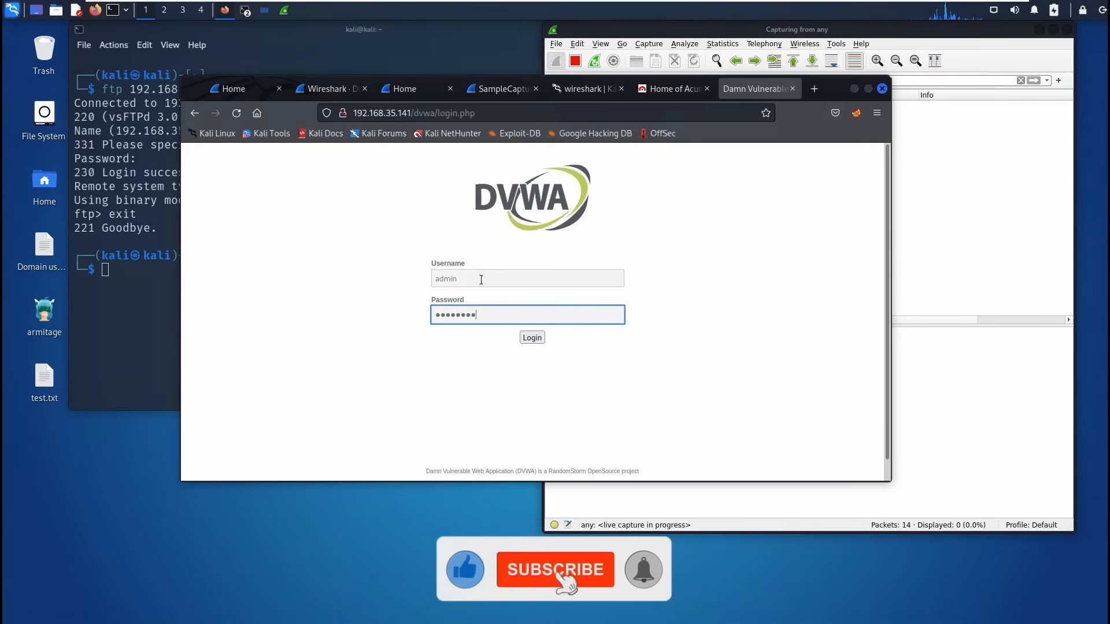
{"action": "left_click", "coordinate": [532, 338]}
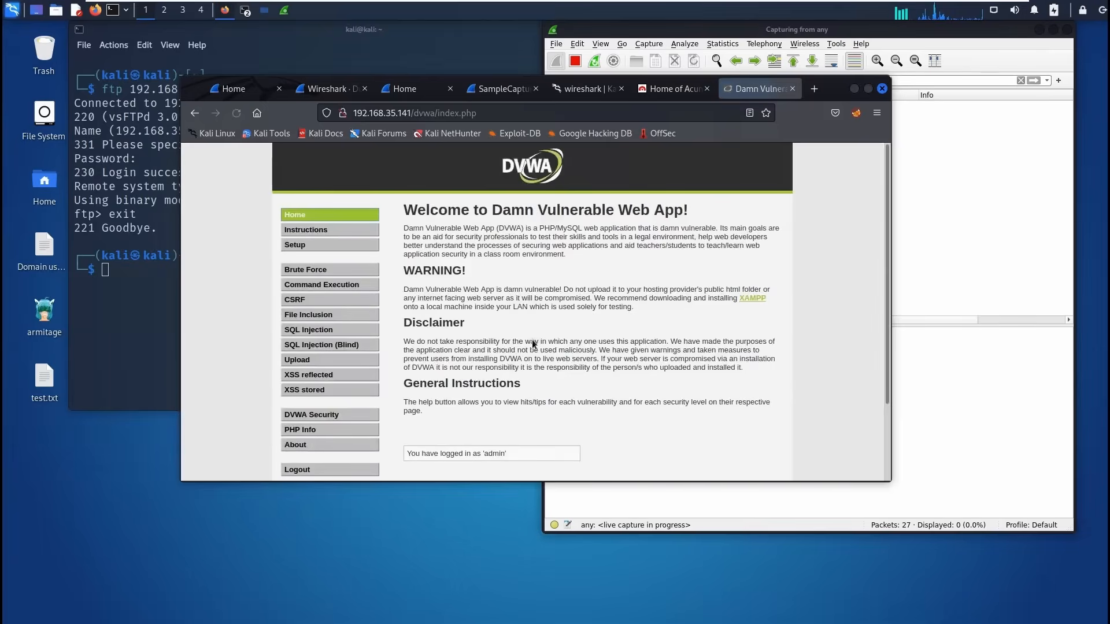
Clear the tcp.stream eq 2 filter to list all packets, then review the DVWA welcome page.
{"action": "triple_click", "coordinate": [563, 80]}
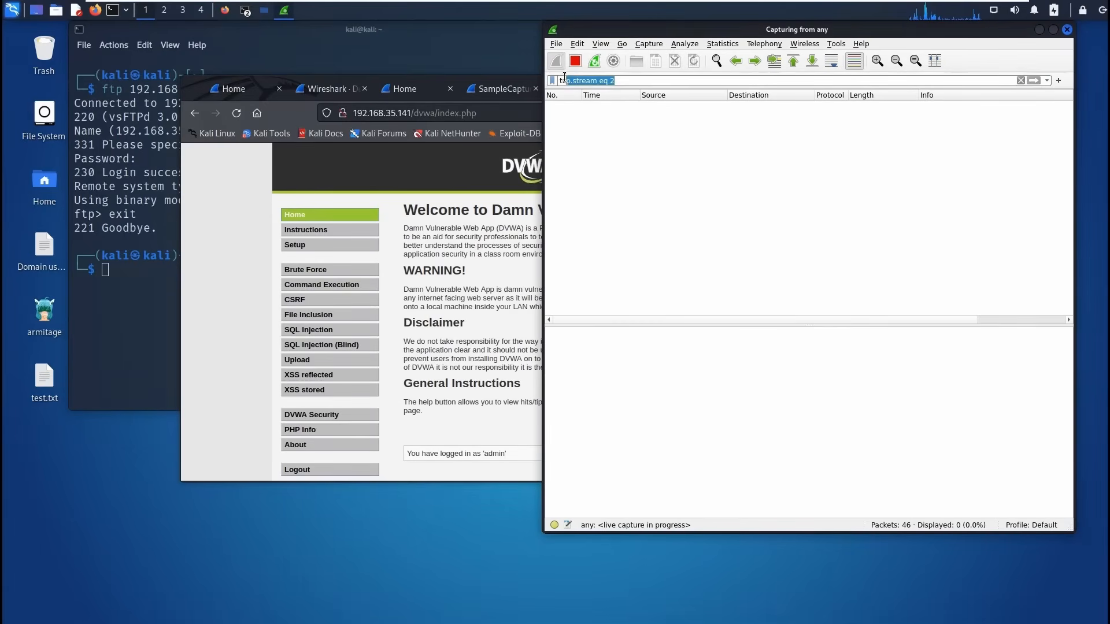
{"action": "key", "text": "BackSpace"}
{"action": "key", "text": "Return"}
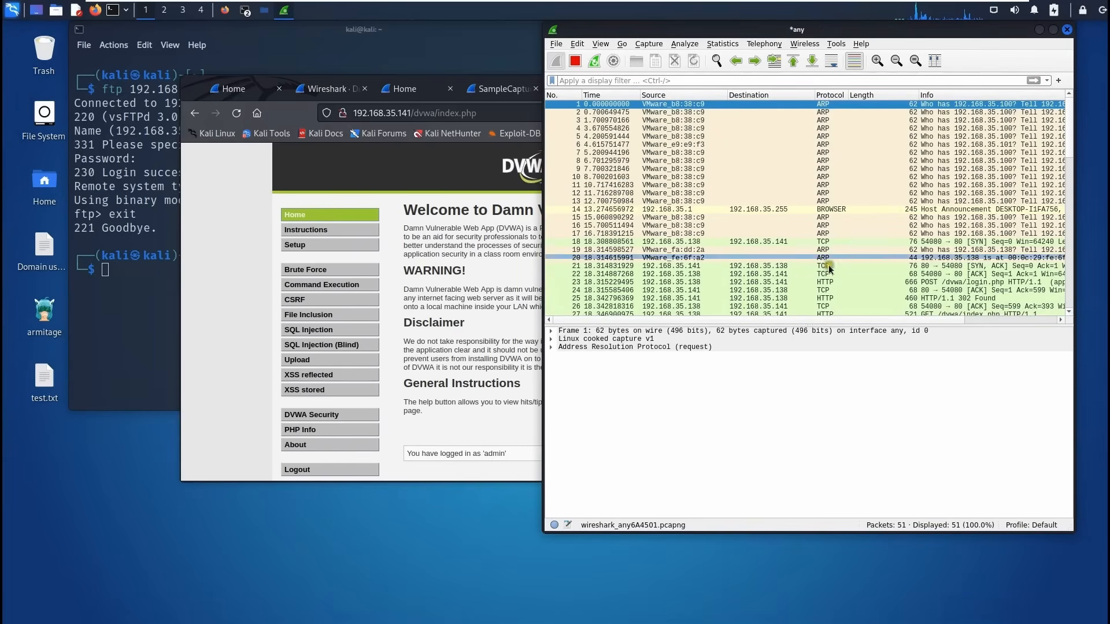
{"action": "scroll", "coordinate": [846, 274], "scroll_direction": "down", "scroll_amount": 7}
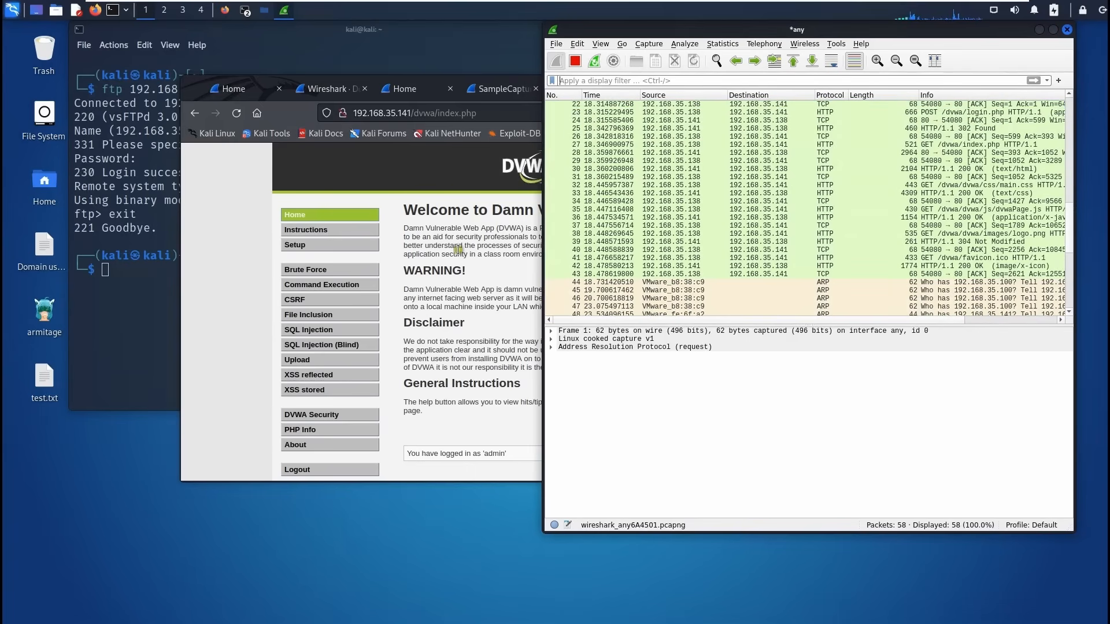
{"action": "left_click", "coordinate": [458, 250]}
{"action": "left_click_drag", "start_coordinate": [507, 208], "coordinate": [631, 247]}
{"action": "left_click", "coordinate": [605, 314]}
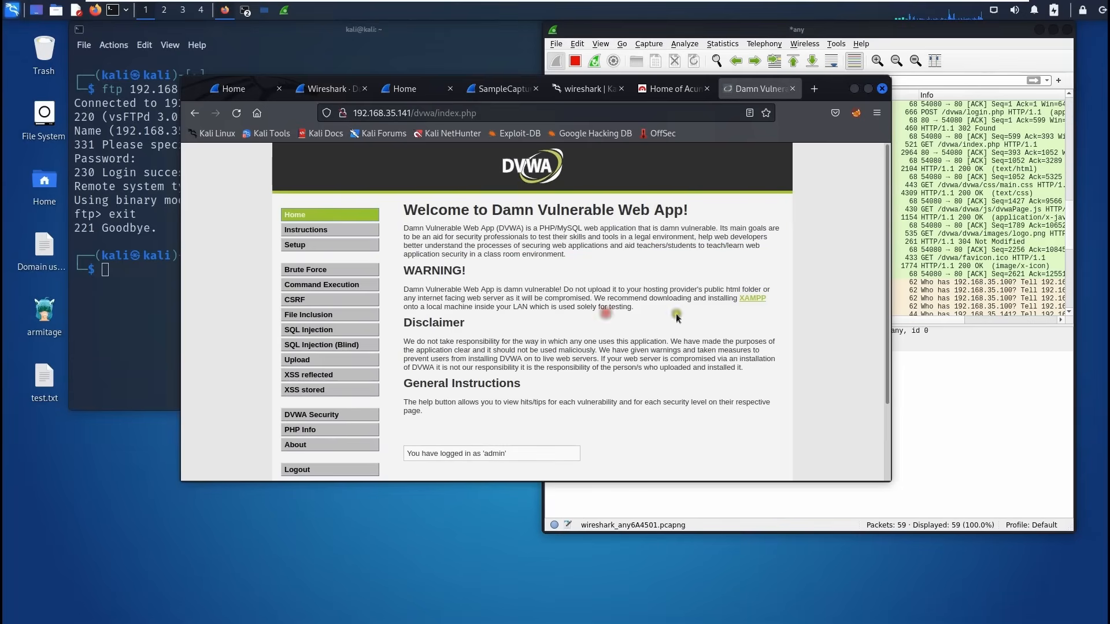
Back in Wireshark, begin typing an http display filter.
{"action": "left_click", "coordinate": [896, 39]}
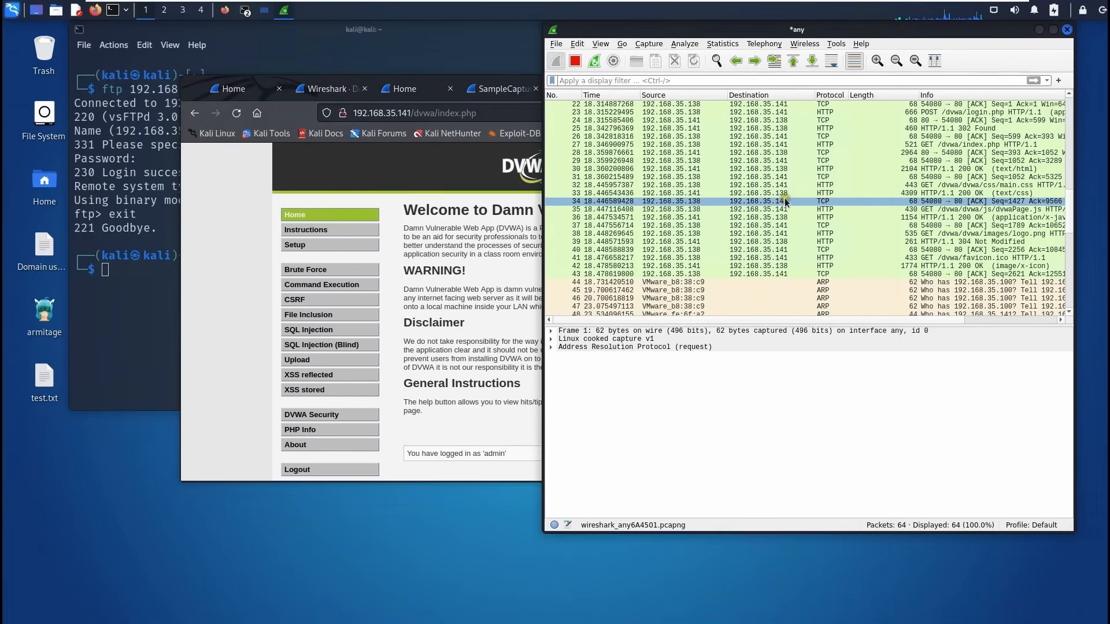
{"action": "left_click", "coordinate": [628, 79]}
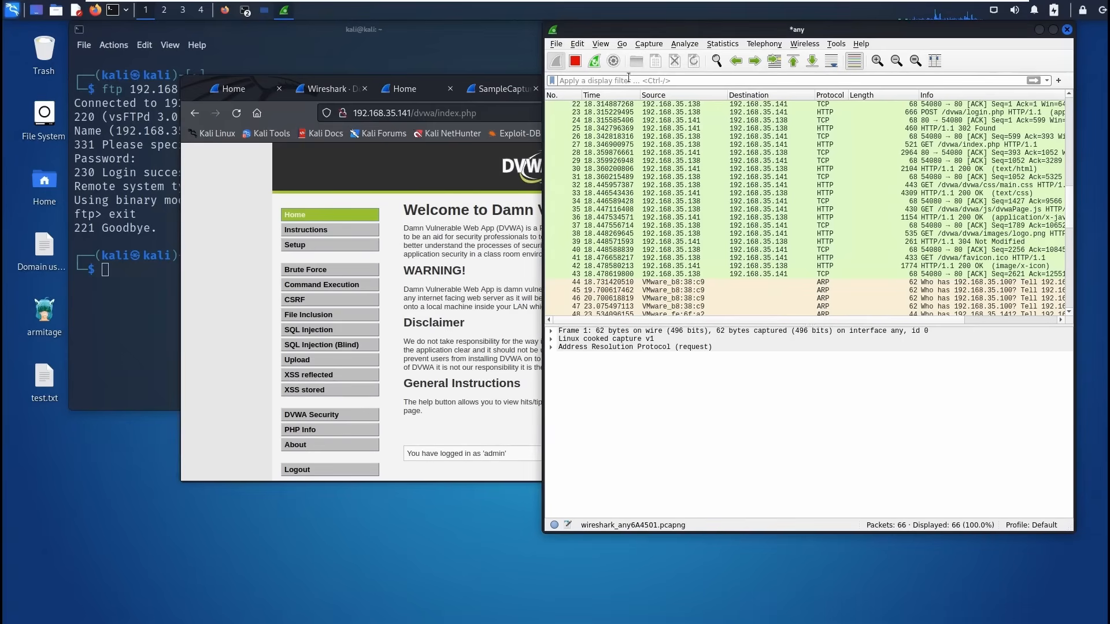
{"action": "type", "text": "htp"}
{"action": "key", "text": "BackSpace"}
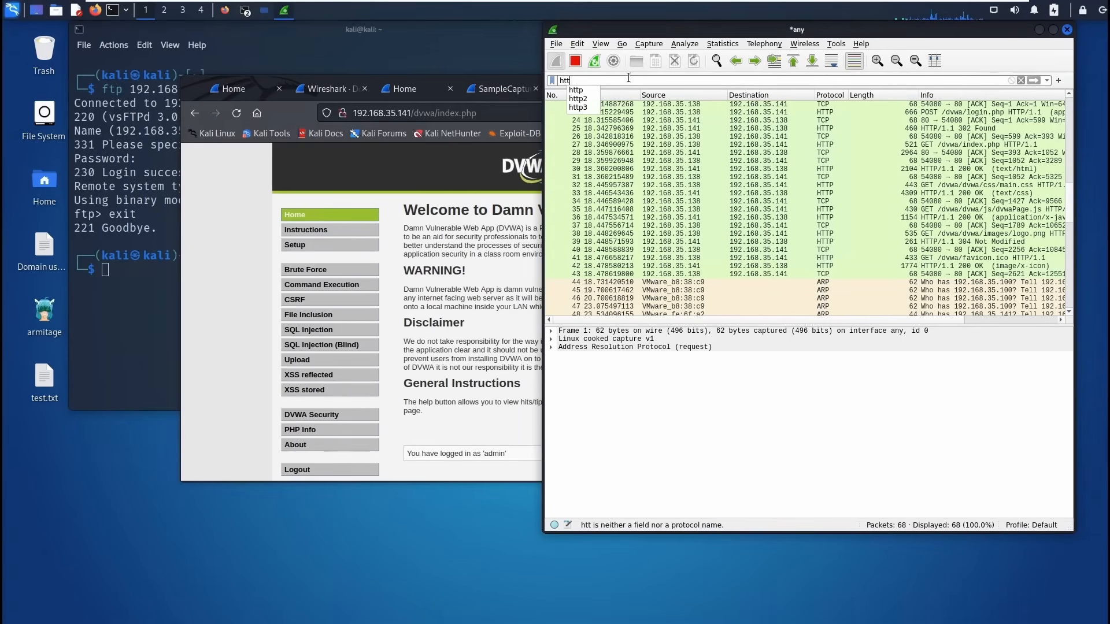
Apply the http display filter and select the POST /dvwa/login.php packet.
{"action": "type", "text": "tp"}
{"action": "key", "text": "Return"}
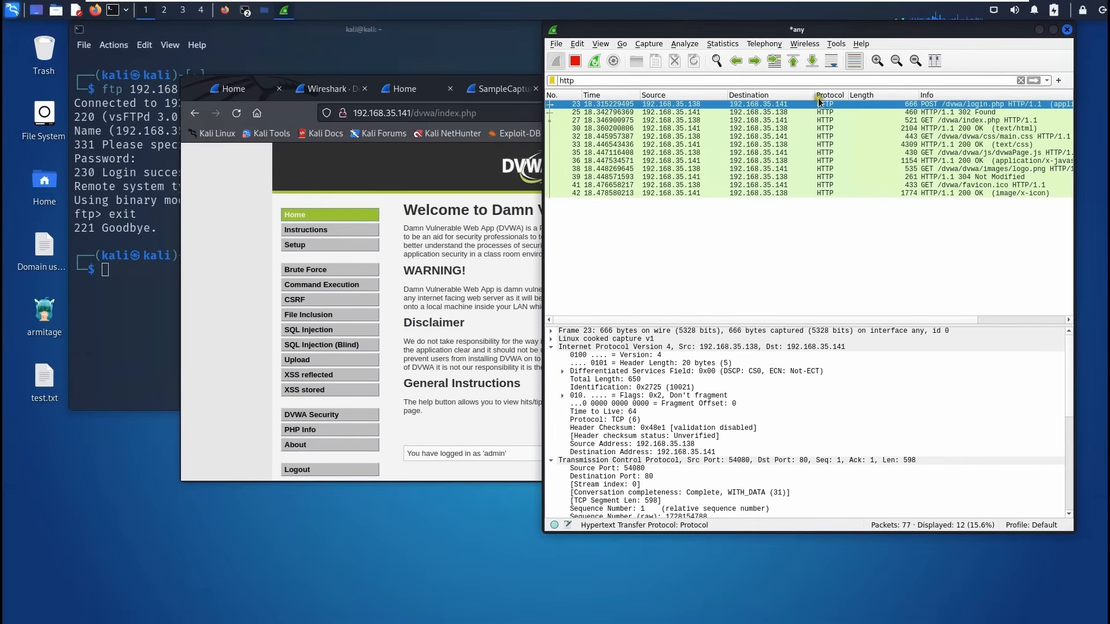
{"action": "left_click", "coordinate": [1004, 107]}
Build and apply the filter http.request.method=="GET" with autocomplete, leaving 5 packets.
{"action": "type", "text": "."}
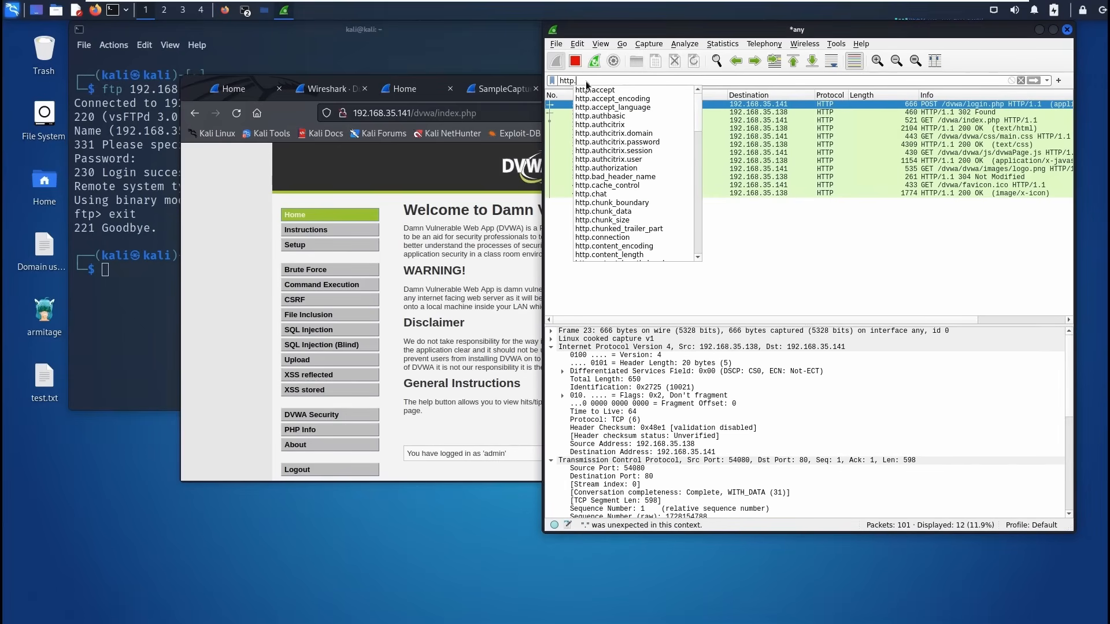
{"action": "type", "text": "re"}
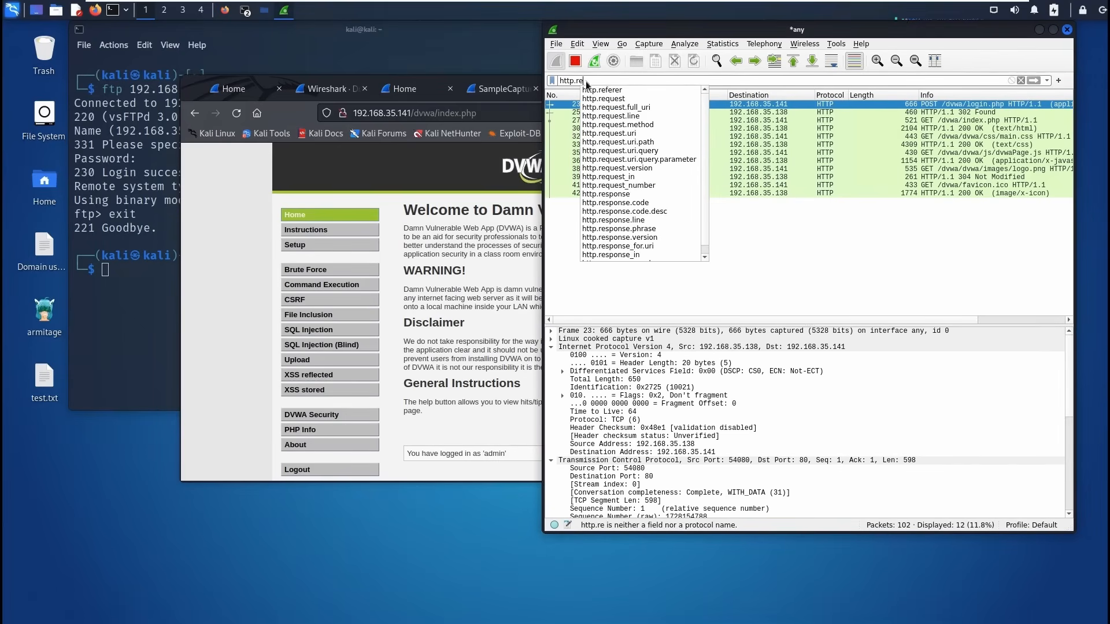
{"action": "key", "text": "Down"}
{"action": "key", "text": "Down"}
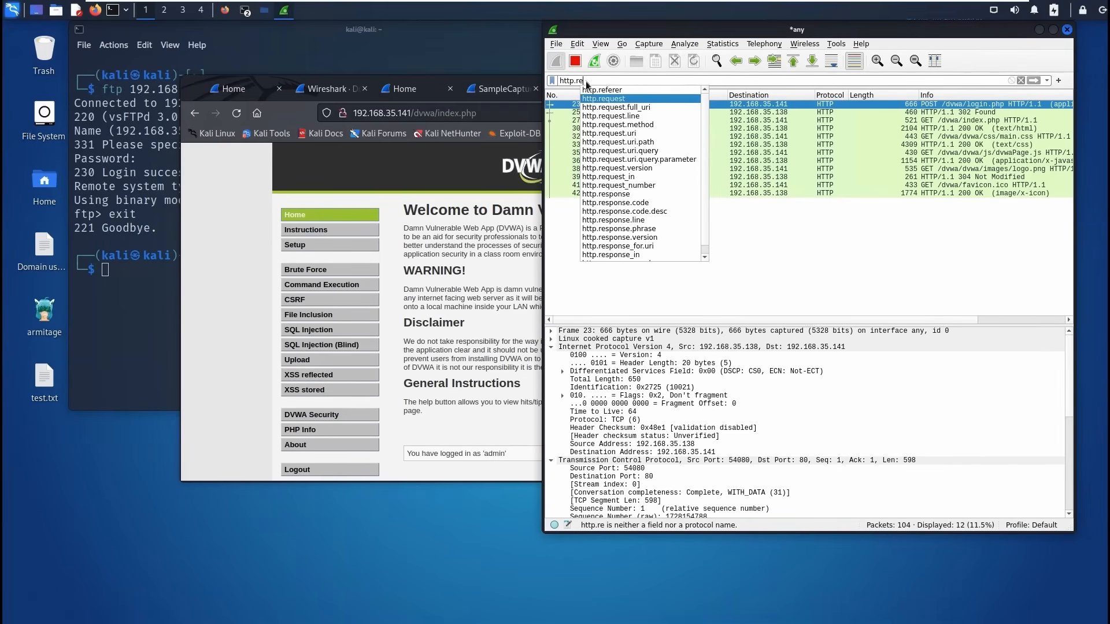
{"action": "key", "text": "Return"}
{"action": "type", "text": ".me"}
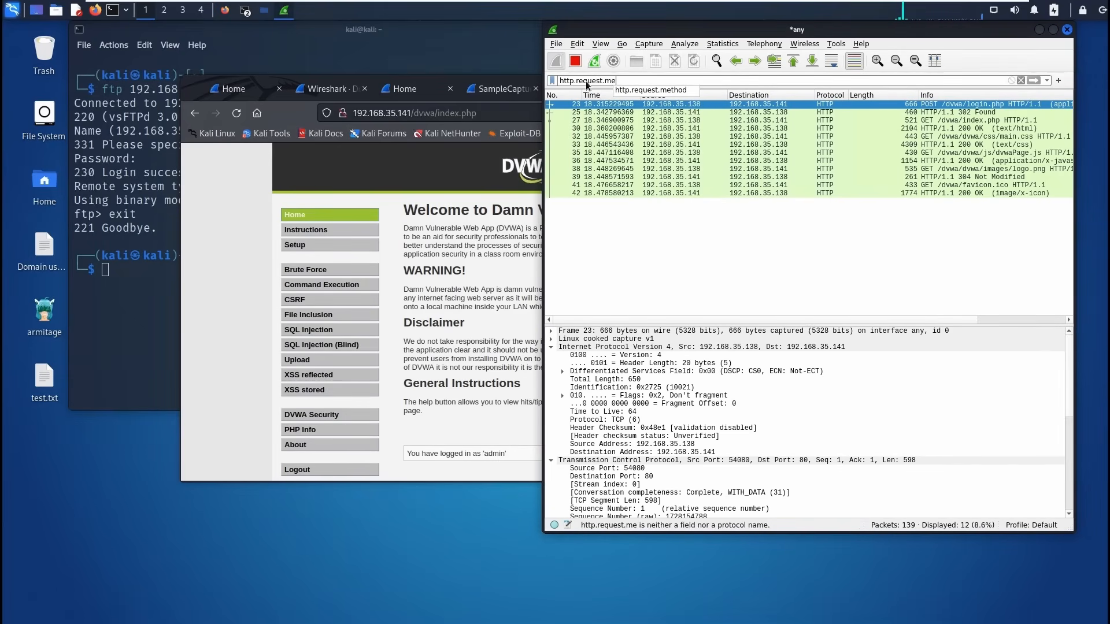
{"action": "key", "text": "Down"}
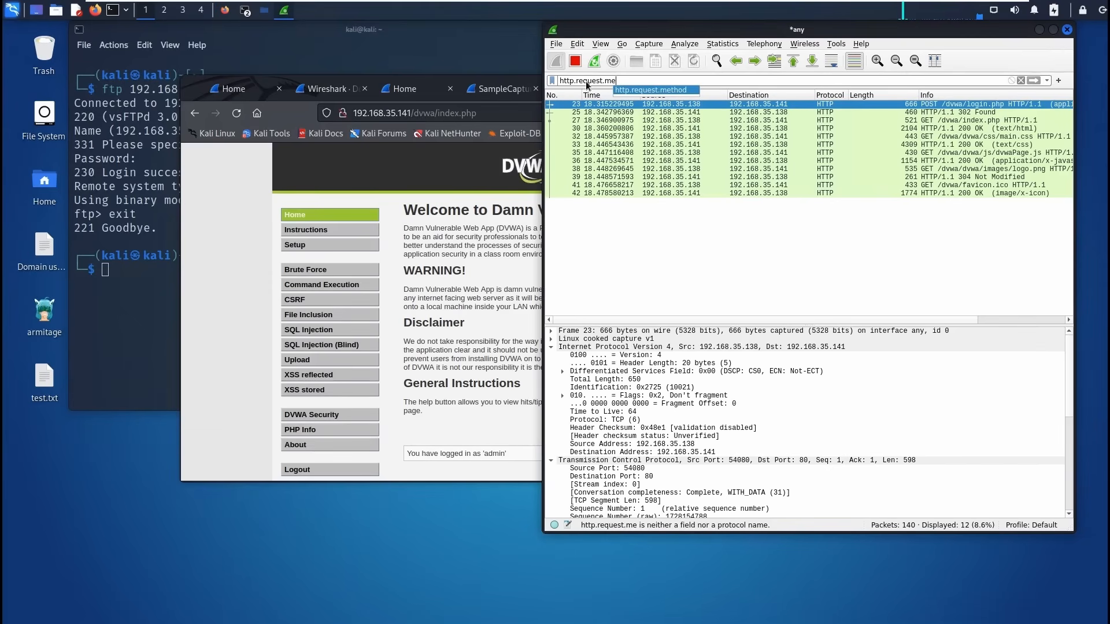
{"action": "key", "text": "Return"}
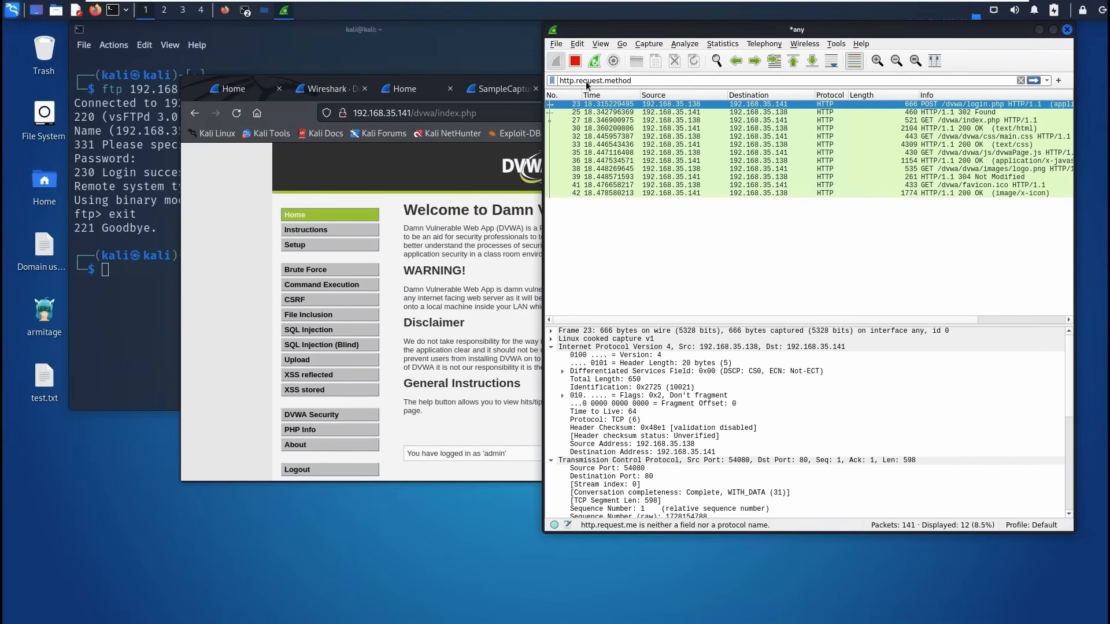
{"action": "type", "text": "=="}
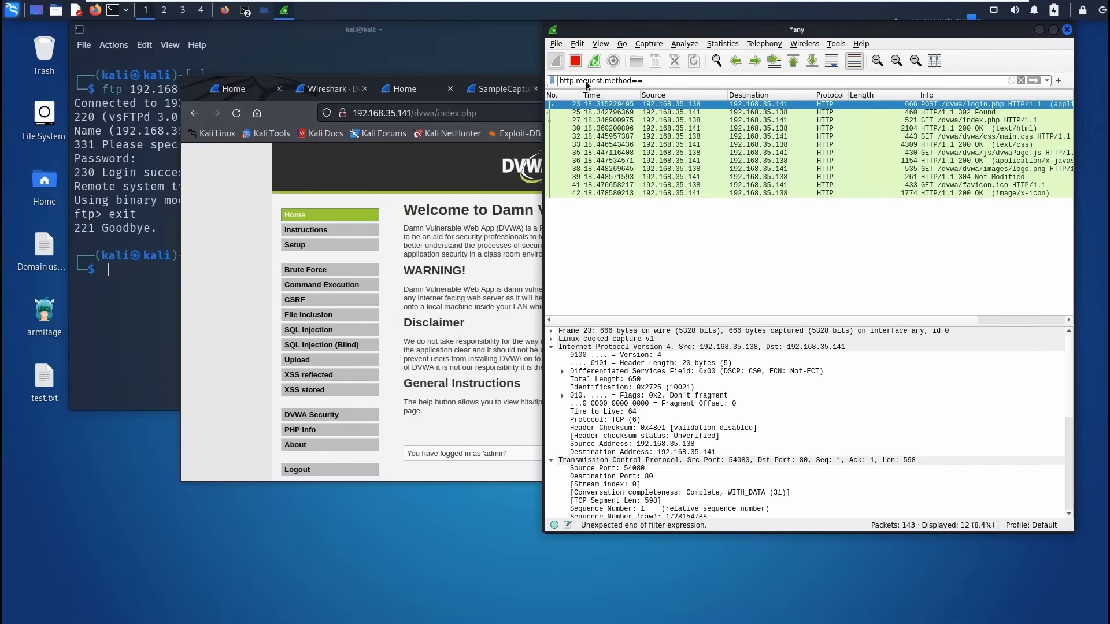
{"action": "type", "text": "\"\""}
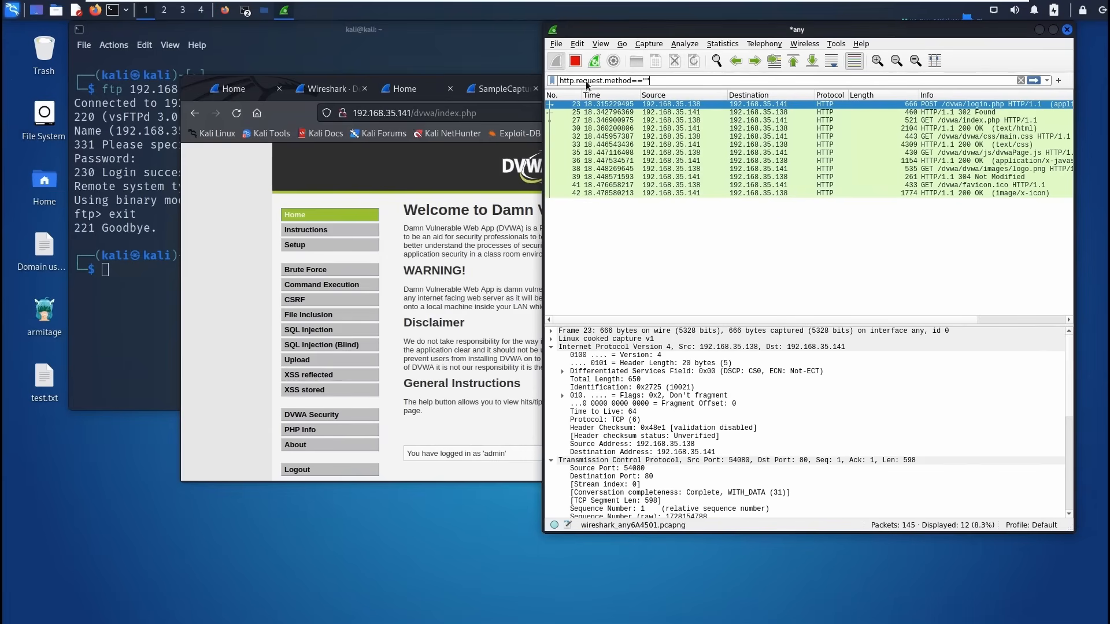
{"action": "type", "text": "GET"}
{"action": "key", "text": "Return"}
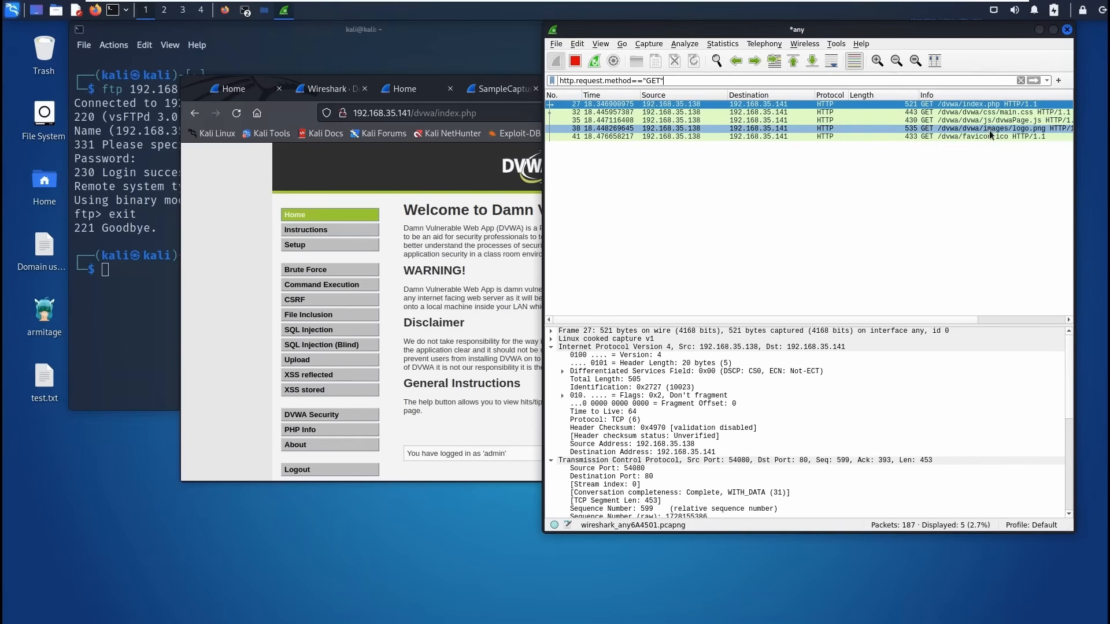
Select packet 32 (GET /dvwa/css/main.css) and expand its Hypertext Transfer Protocol details.
{"action": "left_click", "coordinate": [938, 112]}
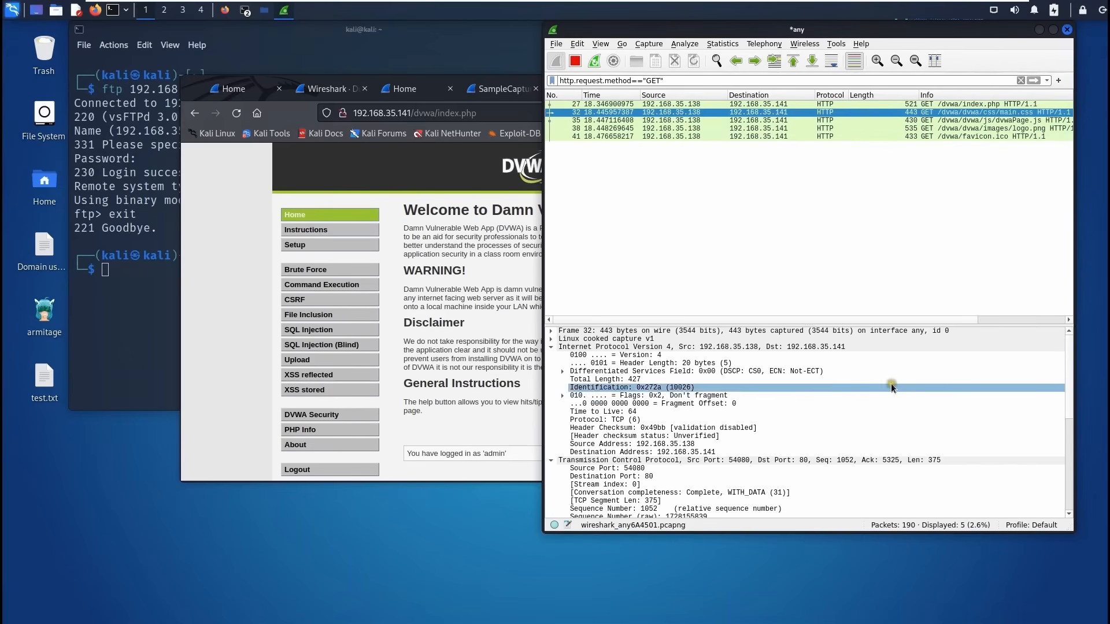
{"action": "scroll", "coordinate": [870, 399], "scroll_direction": "down", "scroll_amount": 8}
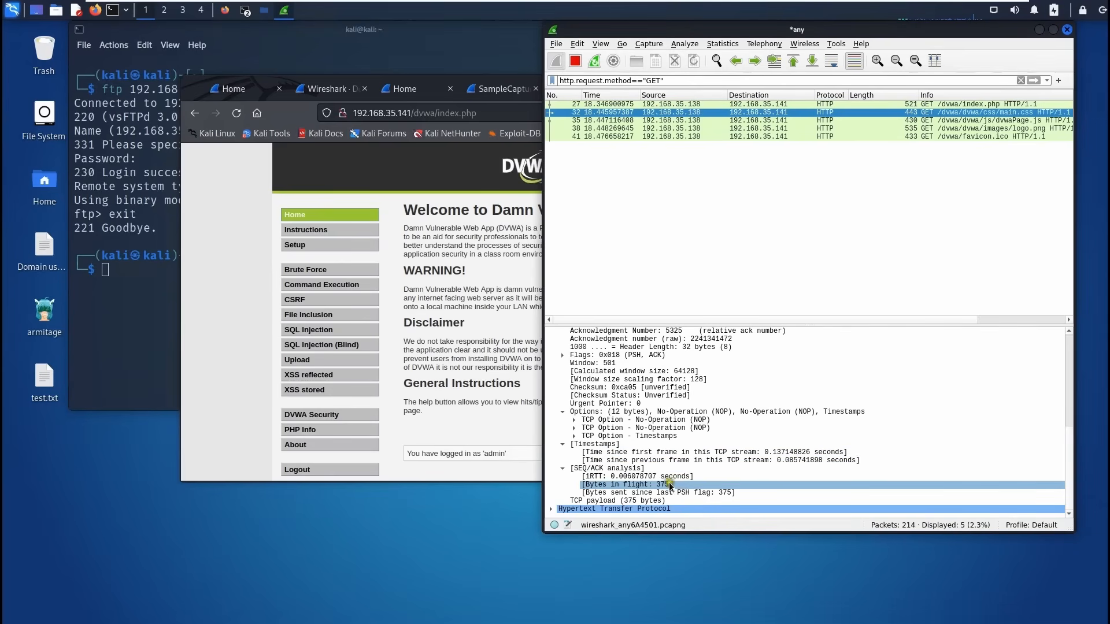
{"action": "left_click", "coordinate": [551, 509]}
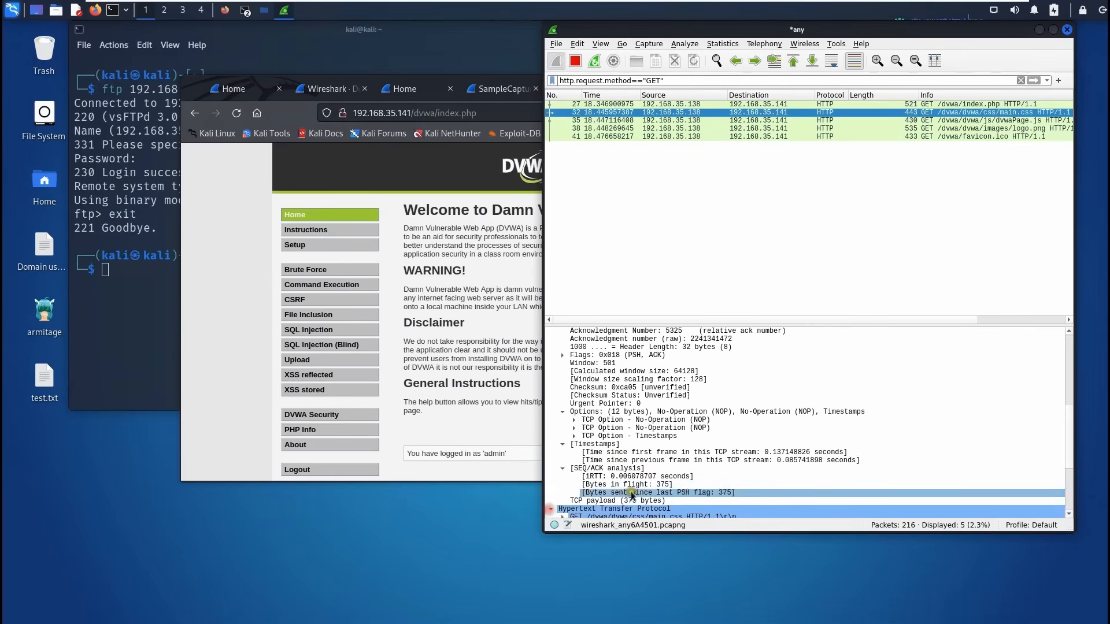
{"action": "scroll", "coordinate": [633, 496], "scroll_direction": "down", "scroll_amount": 1}
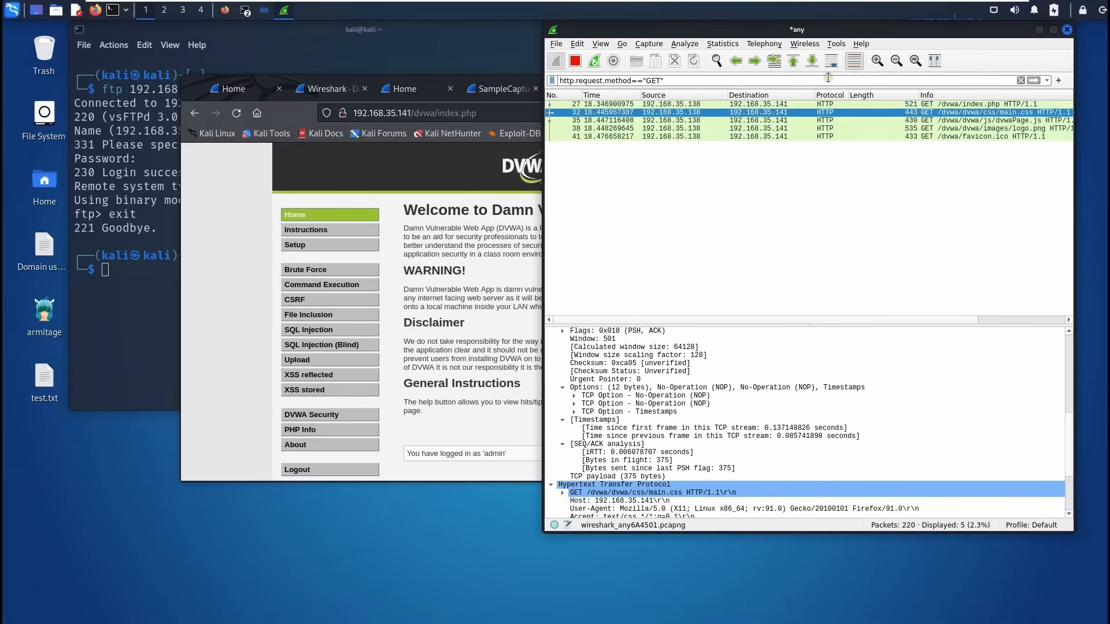
Change the filter to http.request.method=="POST" and apply it, leaving the login packet.
{"action": "left_click", "coordinate": [828, 77]}
{"action": "key", "text": "Left"}
{"action": "key", "text": "BackSpace"}
{"action": "key", "text": "BackSpace"}
{"action": "key", "text": "BackSpace"}
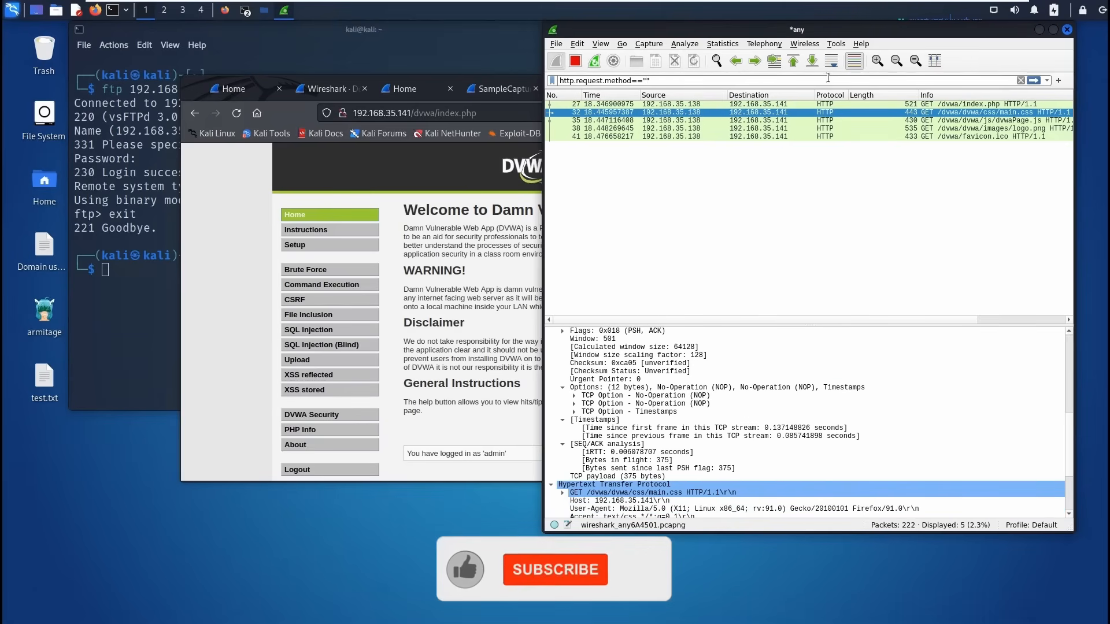
{"action": "type", "text": "POST"}
{"action": "key", "text": "Return"}
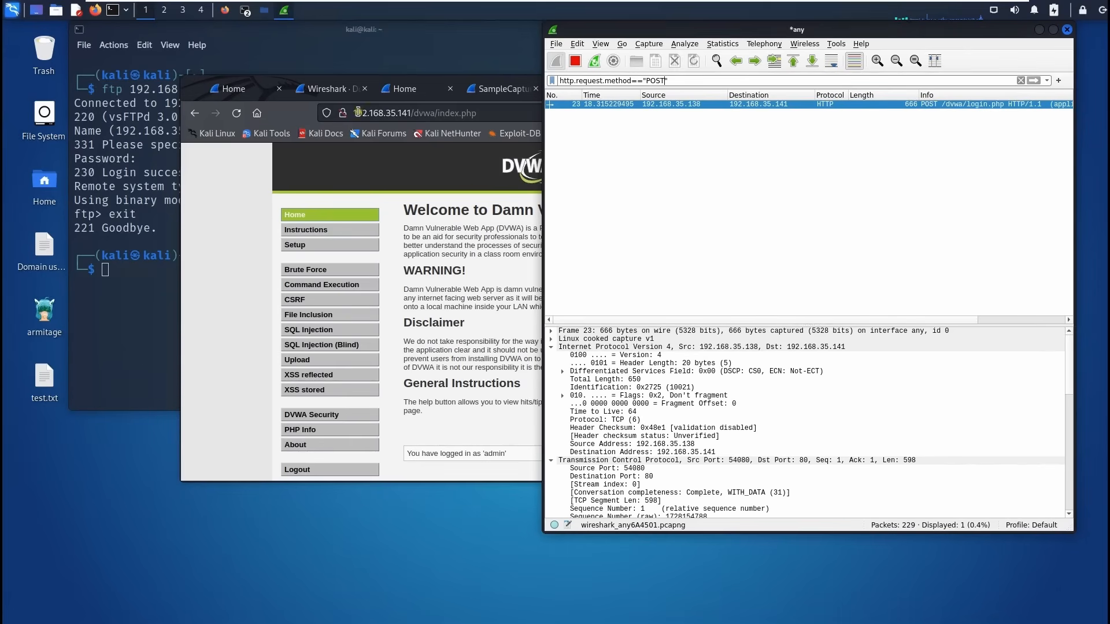
Enlarge the packet details pane and scroll to the HTML Form URL Encoded username and password.
{"action": "left_click", "coordinate": [1001, 320]}
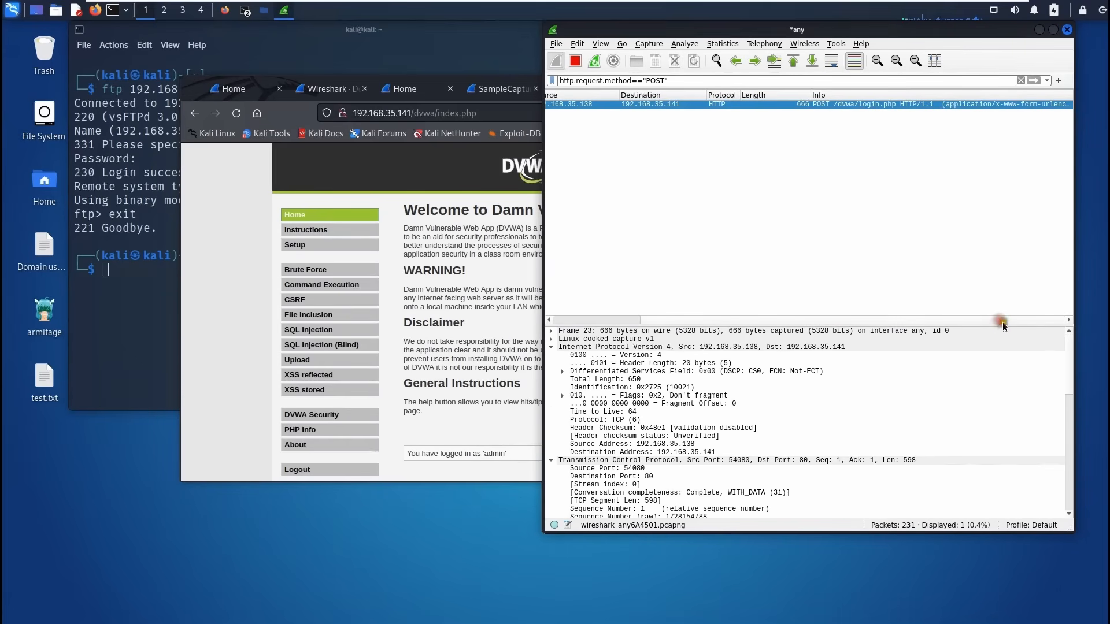
{"action": "left_click_drag", "start_coordinate": [1001, 322], "coordinate": [976, 185]}
{"action": "scroll", "coordinate": [809, 404], "scroll_direction": "down", "scroll_amount": 8}
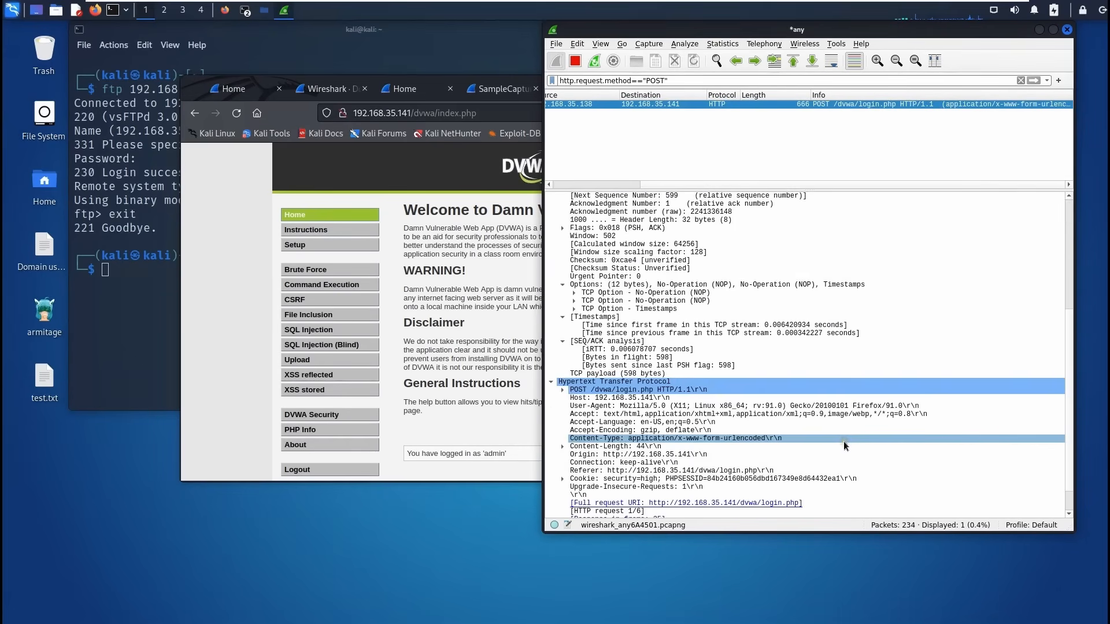
{"action": "scroll", "coordinate": [844, 441], "scroll_direction": "down", "scroll_amount": 2}
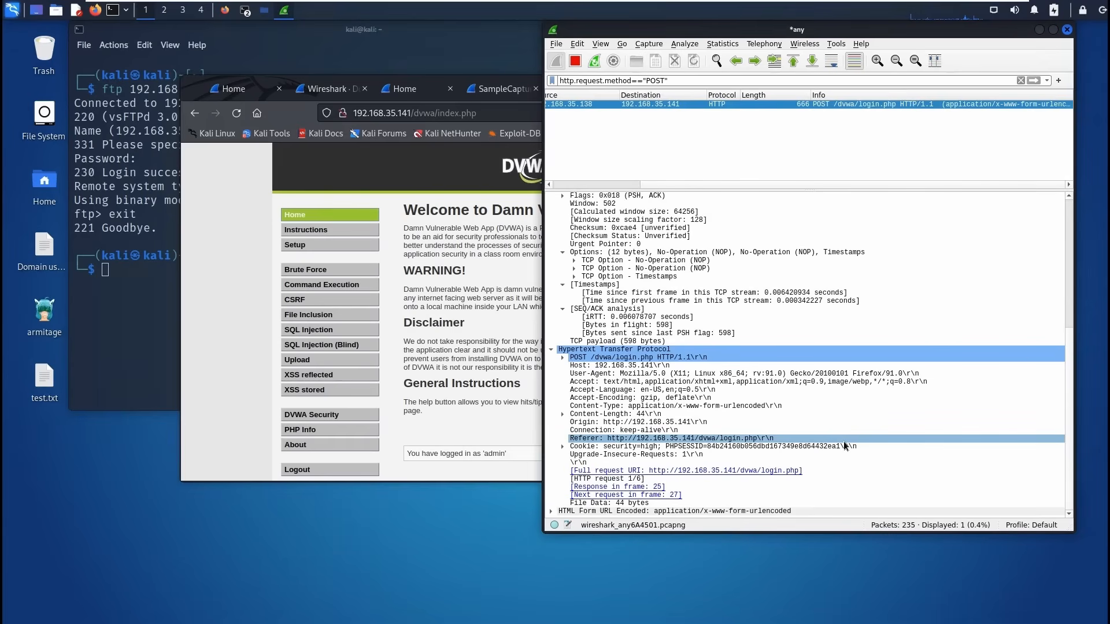
{"action": "scroll", "coordinate": [905, 515], "scroll_direction": "down", "scroll_amount": 1}
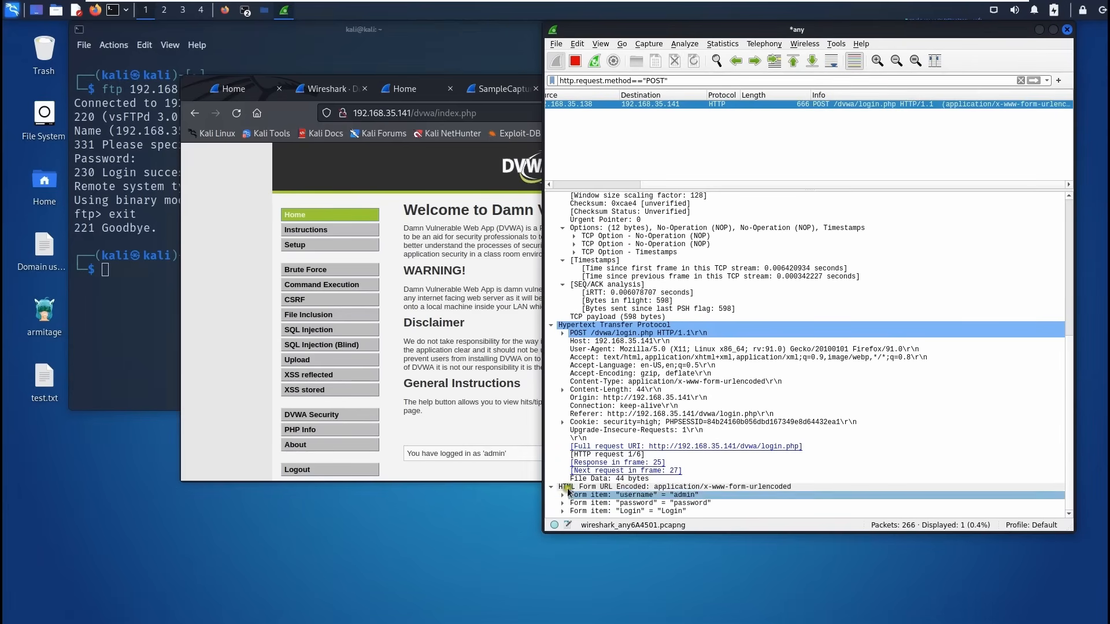
Follow the HTTP stream of the POST login packet.
{"action": "right_click", "coordinate": [621, 106]}
{"action": "mouse_move", "coordinate": [752, 257]}
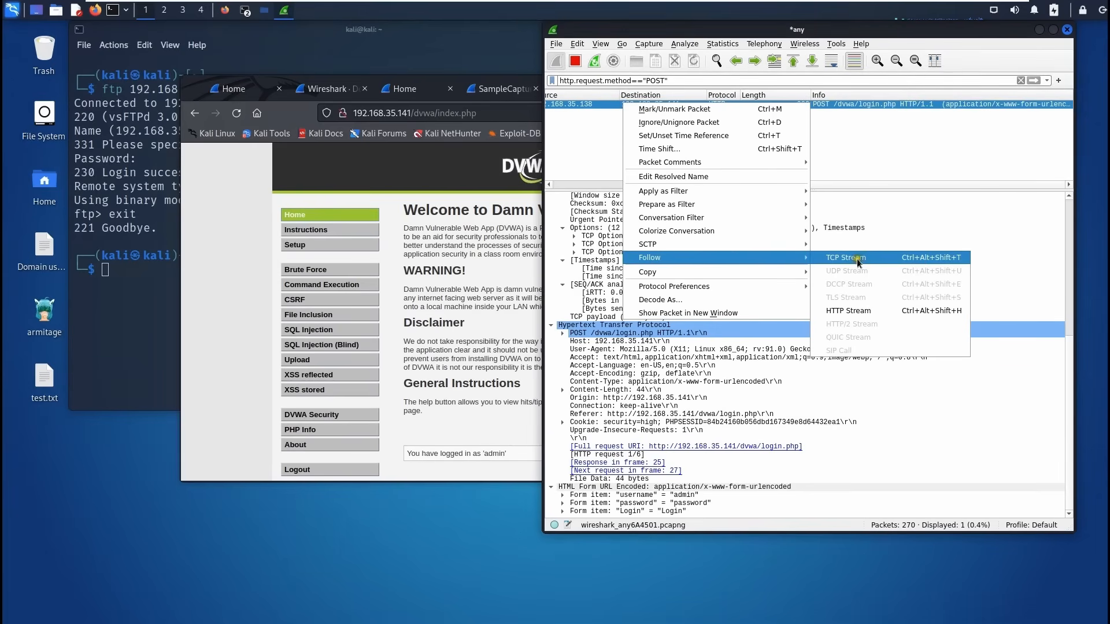
{"action": "left_click", "coordinate": [851, 314]}
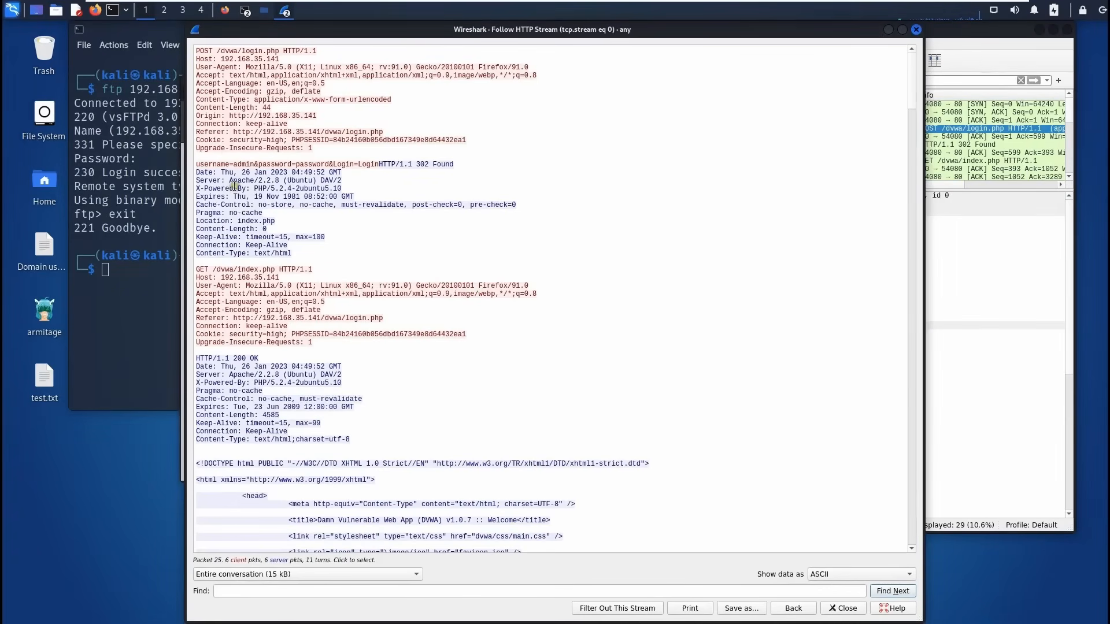
Highlight the cleartext username and password line in the stream's POST body.
{"action": "left_click", "coordinate": [198, 49]}
{"action": "left_click_drag", "start_coordinate": [197, 49], "coordinate": [468, 504]}
{"action": "scroll", "coordinate": [495, 482], "scroll_direction": "down", "scroll_amount": 2}
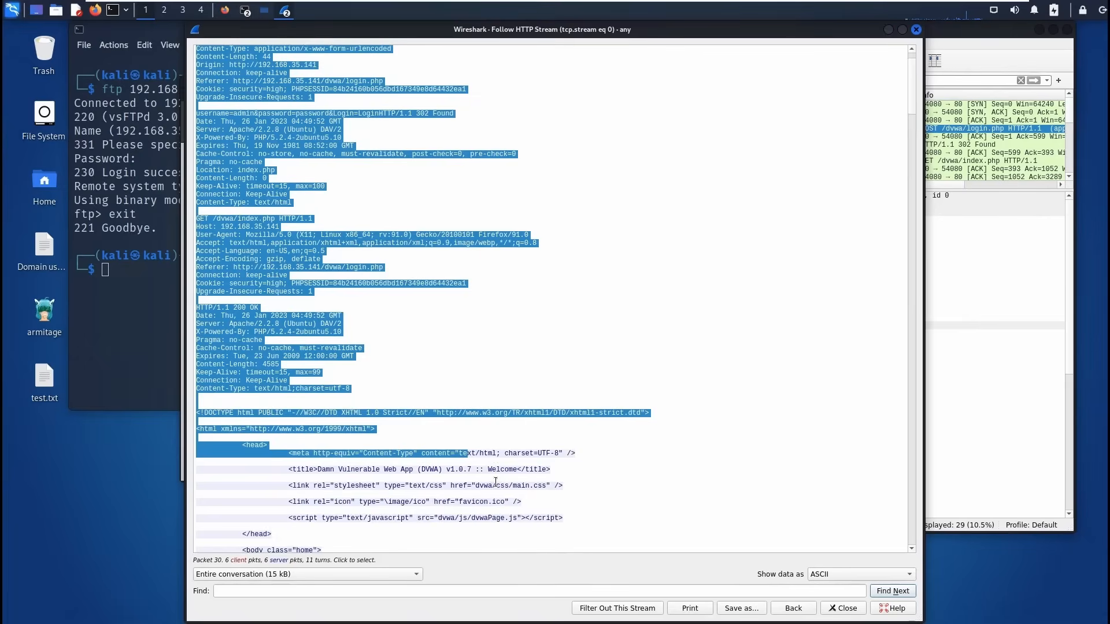
{"action": "scroll", "coordinate": [496, 483], "scroll_direction": "up", "scroll_amount": 2}
{"action": "left_click", "coordinate": [329, 245]}
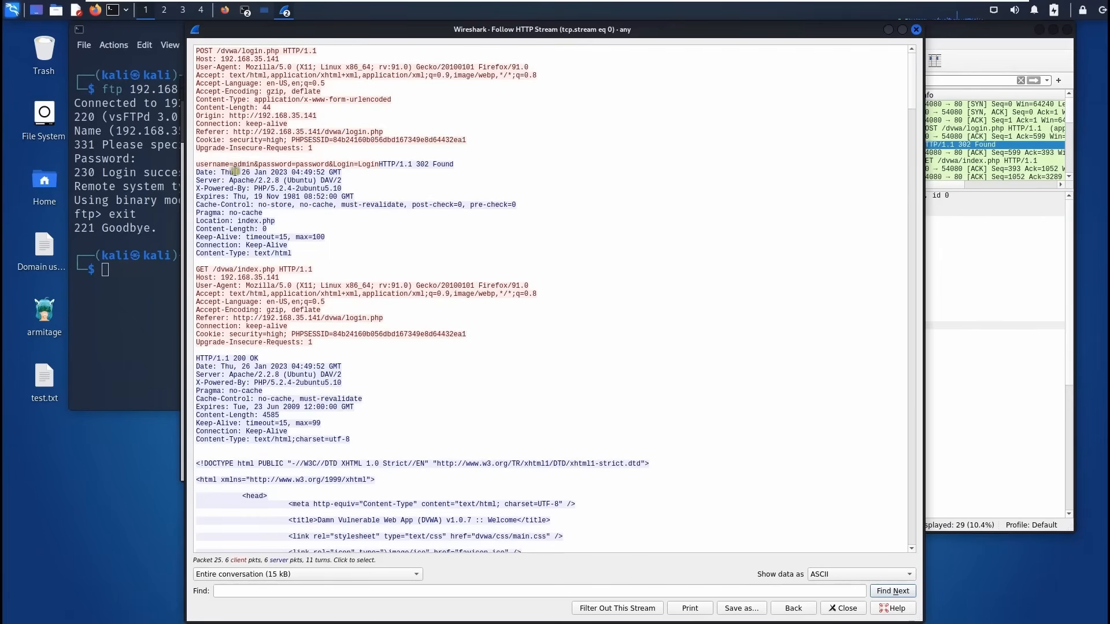
{"action": "left_click_drag", "start_coordinate": [197, 164], "coordinate": [329, 165]}
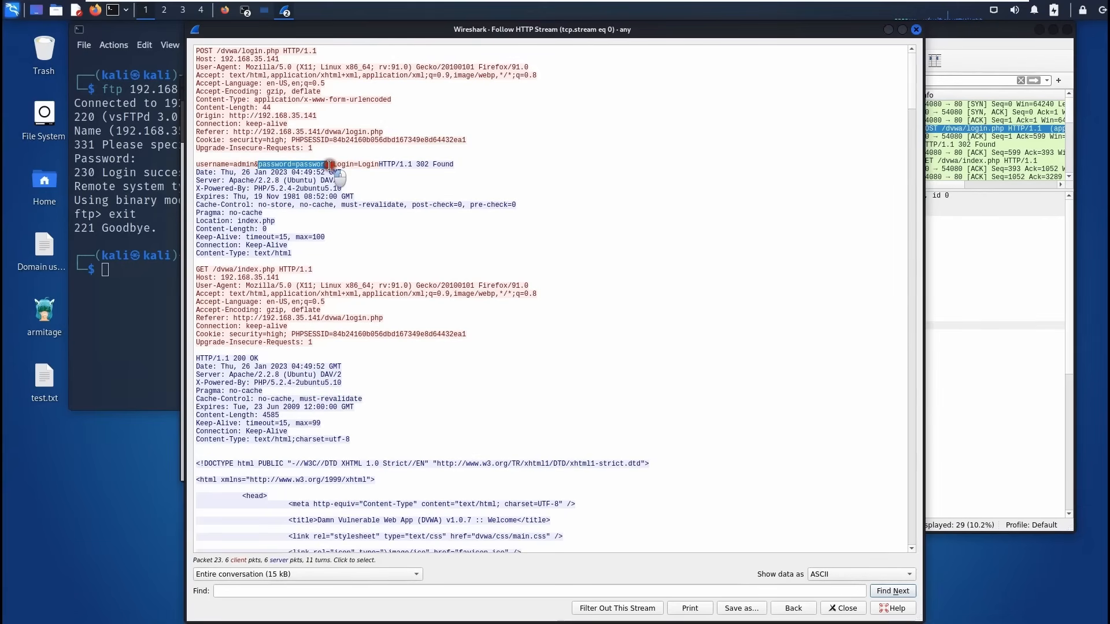